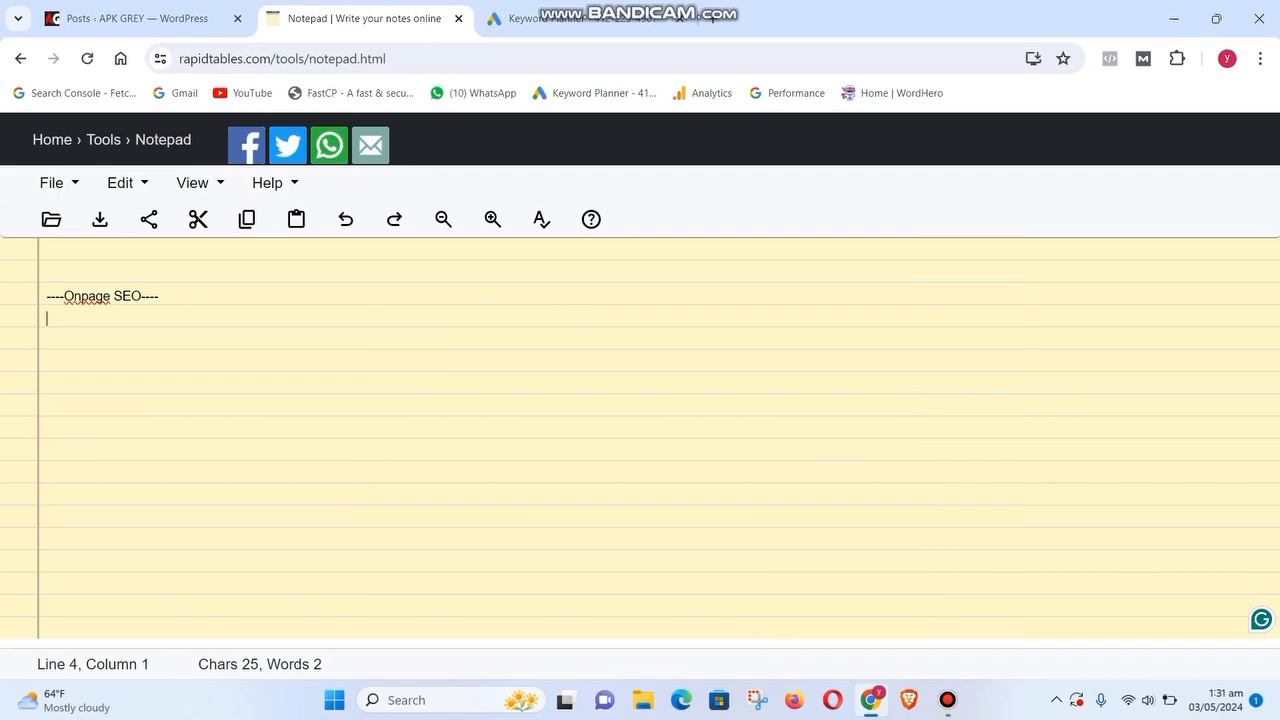
Step: Enter the label "Title" on the line below the Onpage SEO heading
{"action": "type", "text": "T"}
{"action": "key", "text": "BackSpace"}
{"action": "type", "text": "Tie"}
{"action": "key", "text": "BackSpace"}
{"action": "type", "text": "tle"}
Step: Search Google for "kinemaster mod apk" in a new browser tab
{"action": "left_click", "coordinate": [705, 18]}
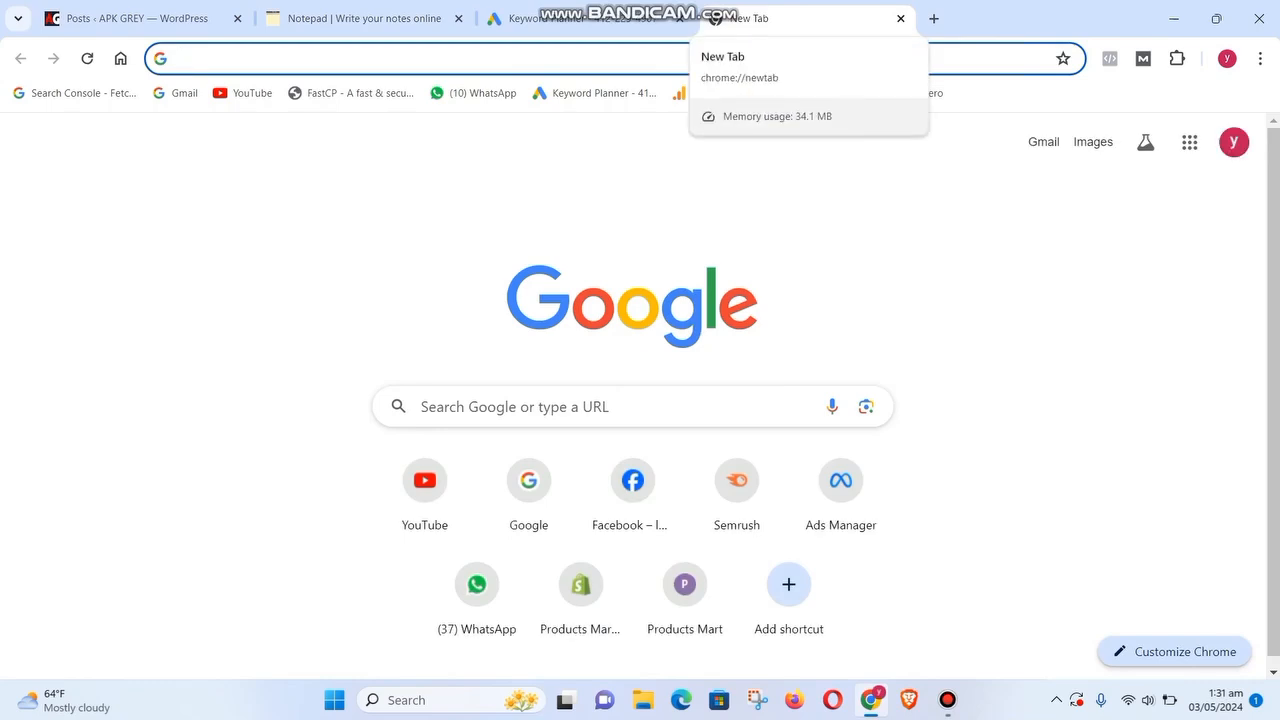
{"action": "type", "text": "k"}
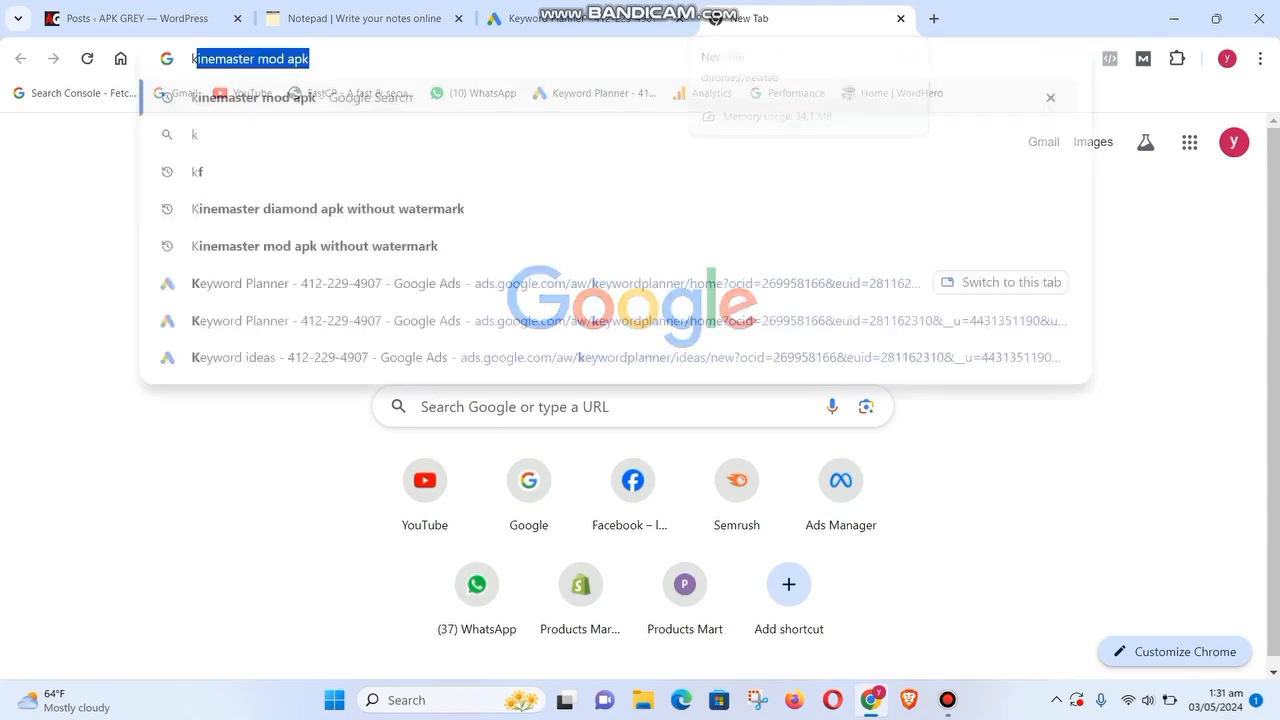
{"action": "type", "text": "i"}
{"action": "key", "text": "BackSpace"}
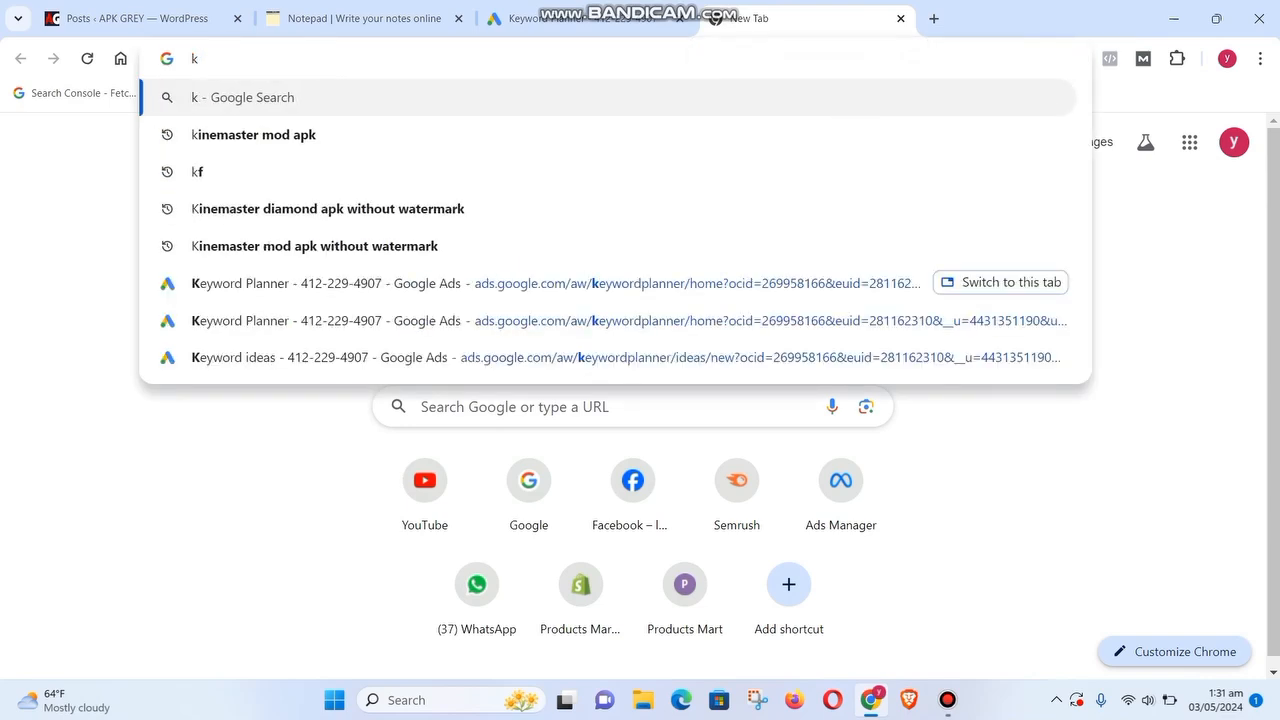
{"action": "type", "text": "inemaster mod ap"}
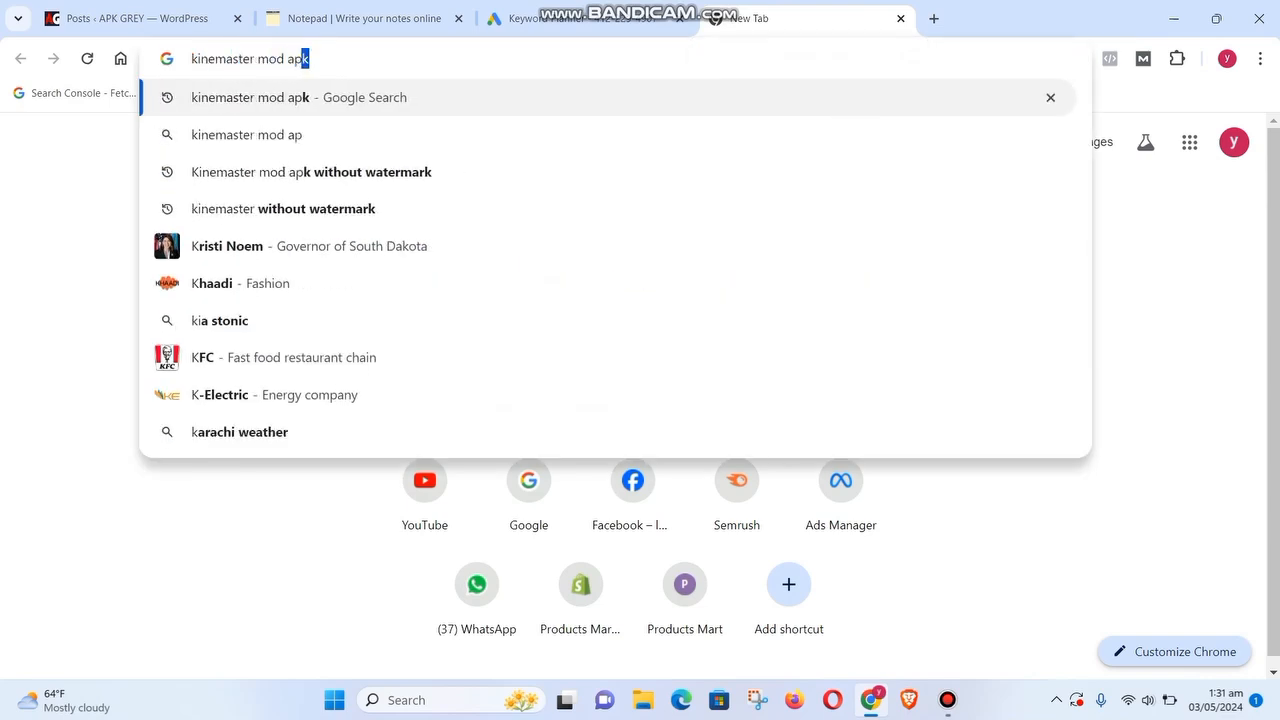
{"action": "type", "text": "k"}
{"action": "key", "text": "Return"}
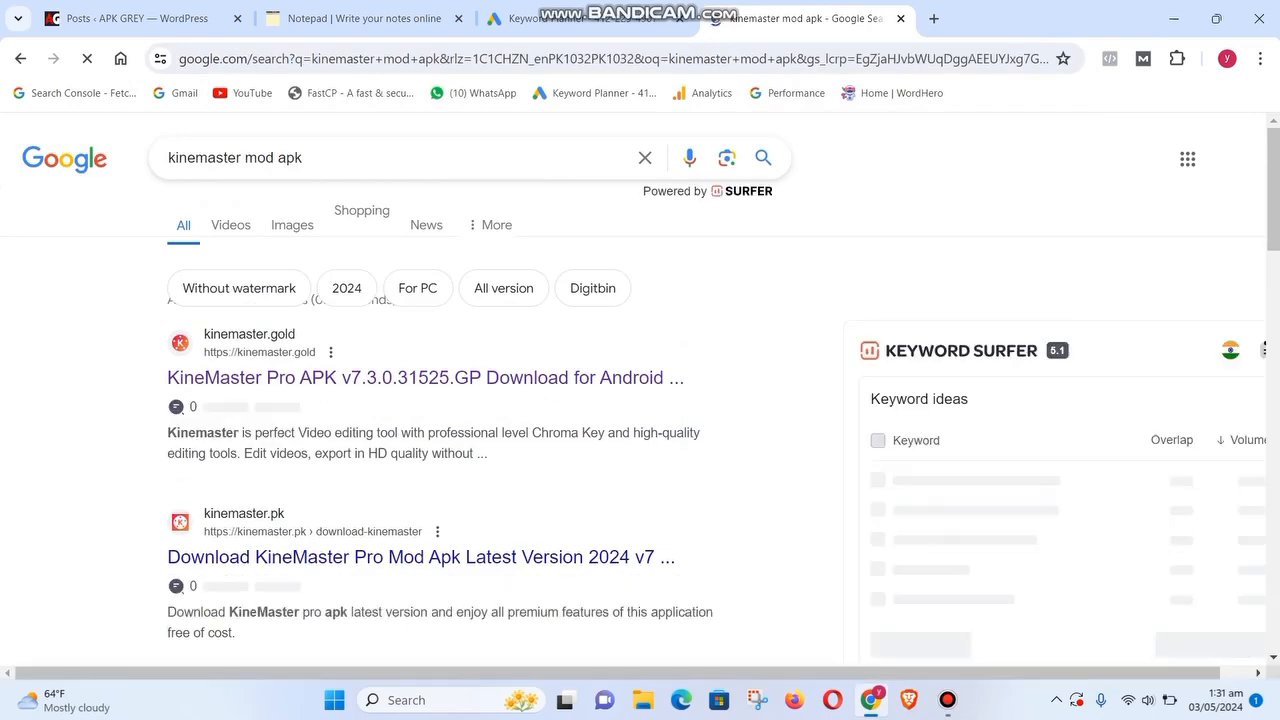
Step: Copy the search query "kinemaster mod apk" into the online notepad on the line below Title
{"action": "triple_click", "coordinate": [290, 158]}
{"action": "key", "text": "ctrl+c"}
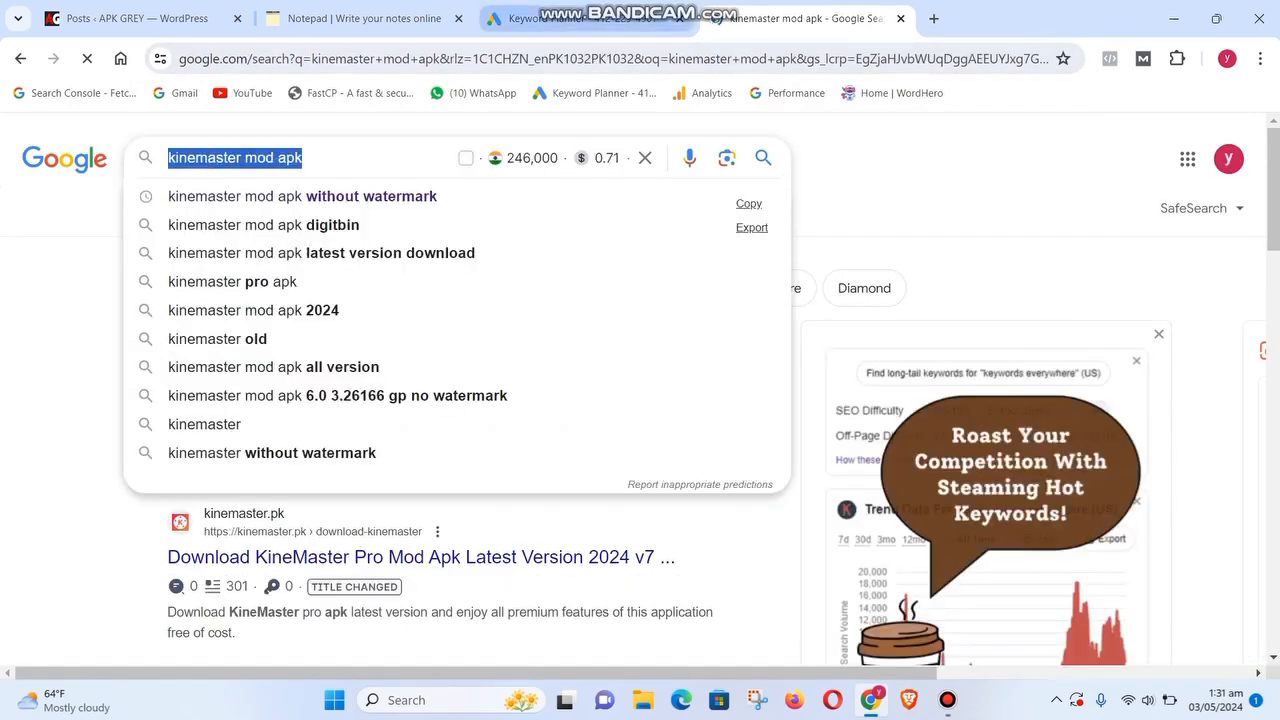
{"action": "left_click", "coordinate": [364, 18]}
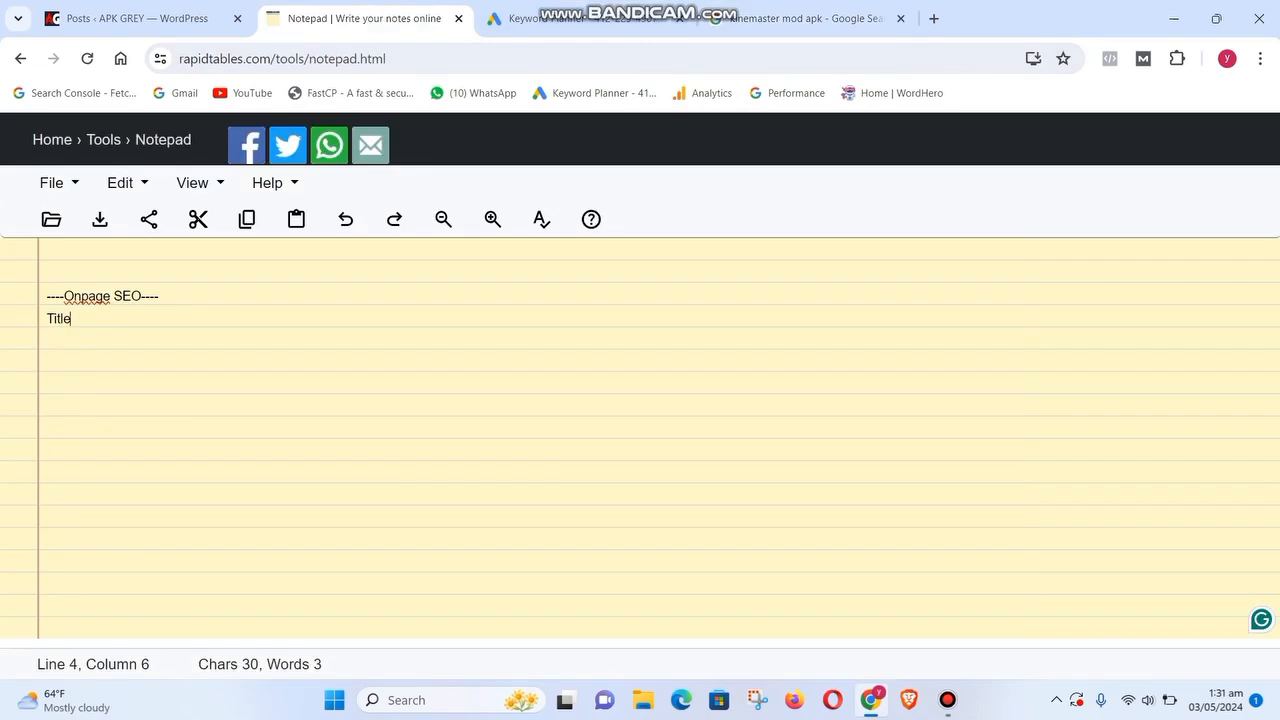
{"action": "key", "text": "Down"}
{"action": "key", "text": "ctrl+v"}
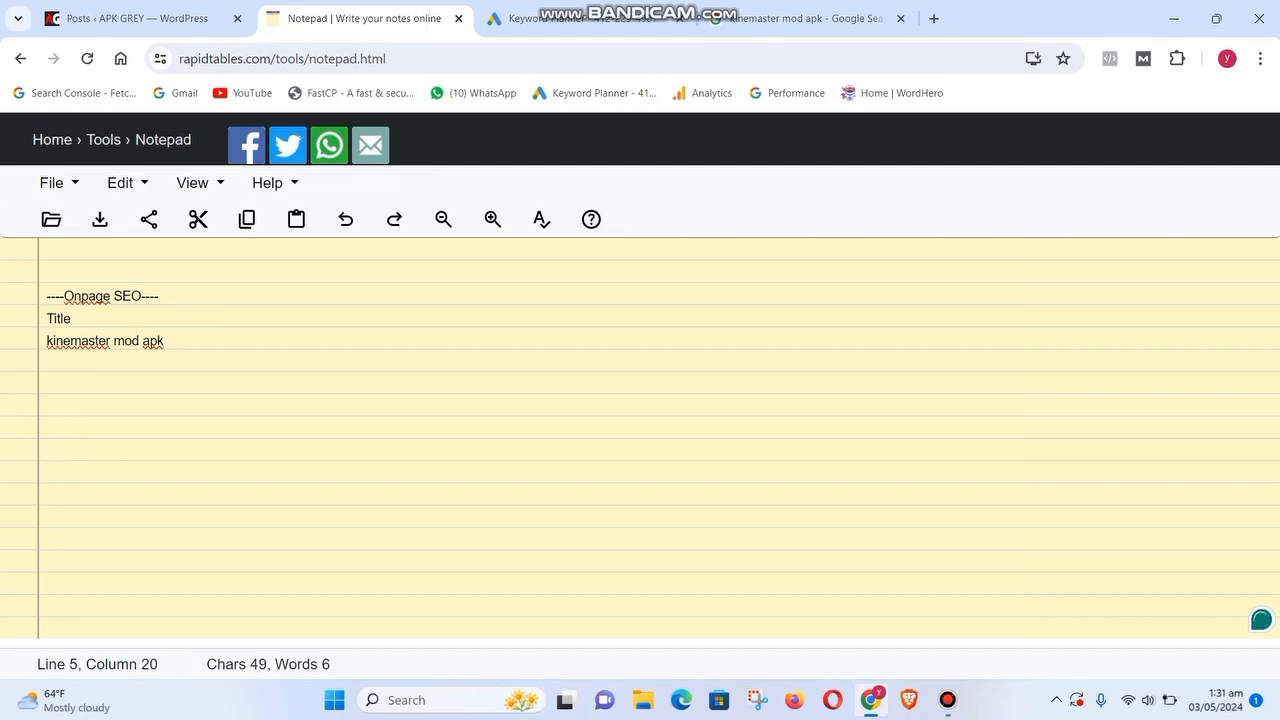
Step: Extend the title after the keyword with "Download (Without Watermark)"
{"action": "type", "text": "Download"}
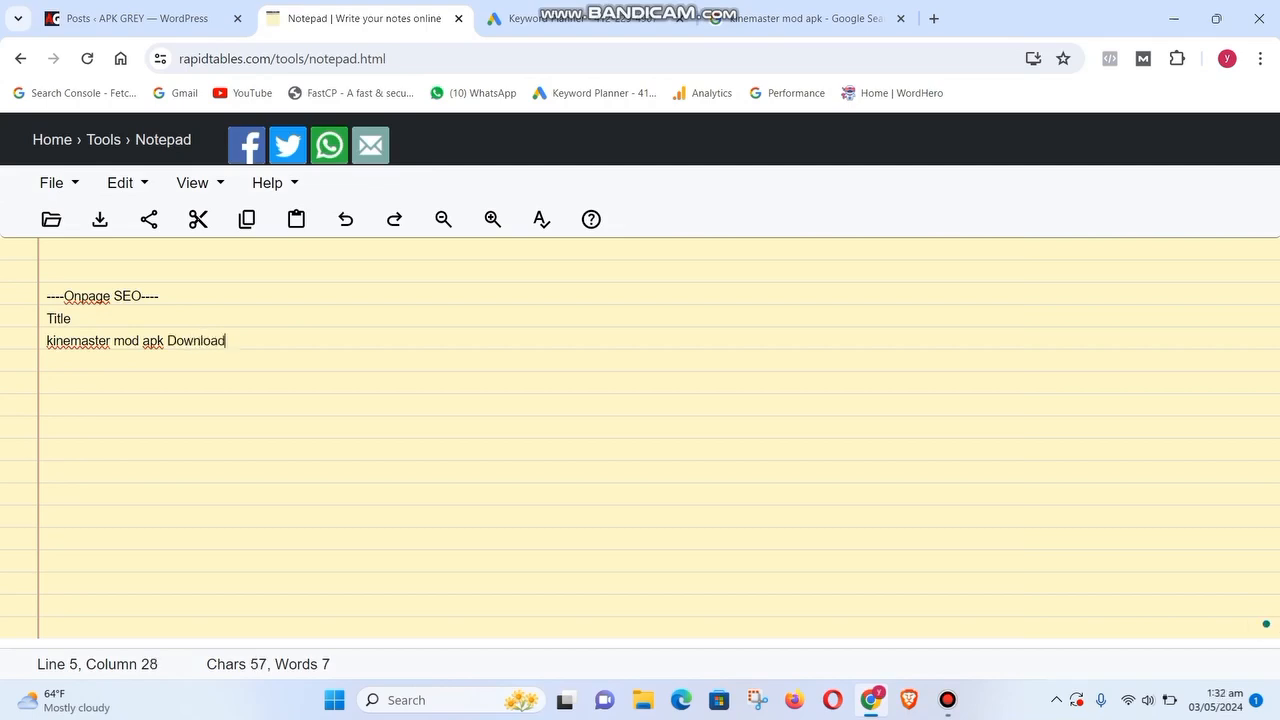
{"action": "type", "text": " ()"}
{"action": "key", "text": "Left"}
{"action": "type", "text": "Without Watermark"}
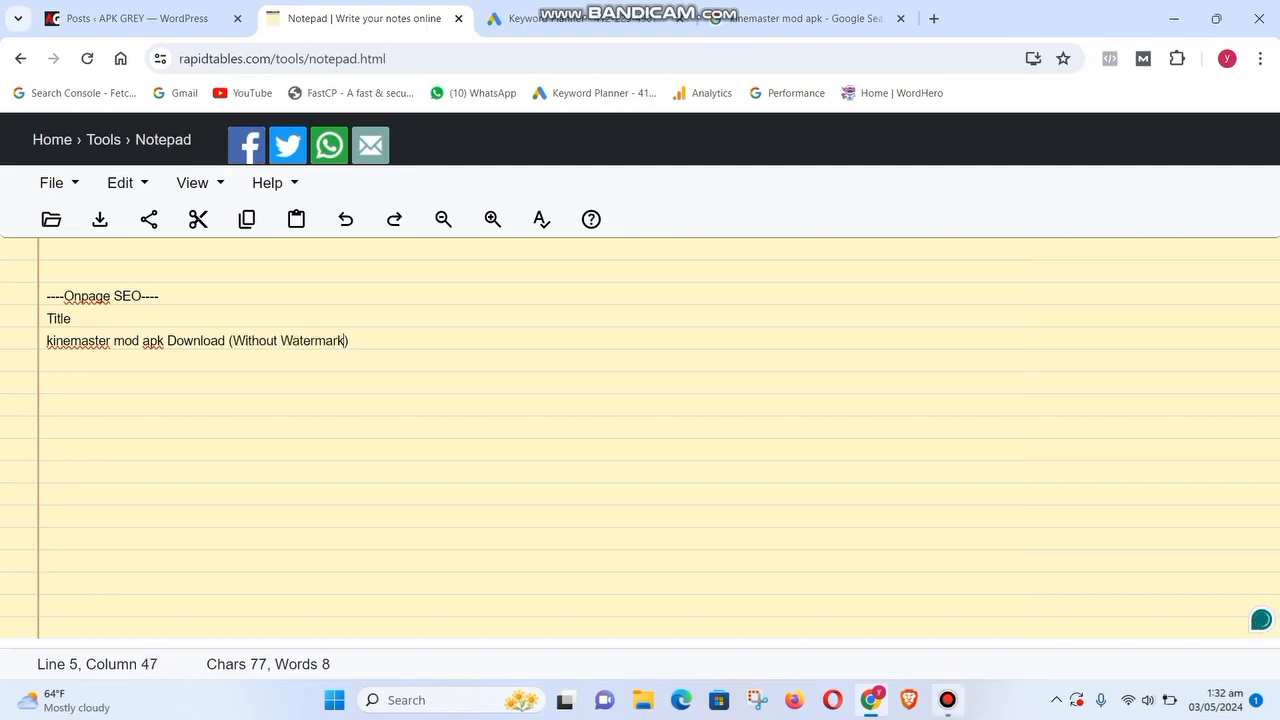
{"action": "left_click", "coordinate": [948, 700]}
{"action": "left_click", "coordinate": [948, 700]}
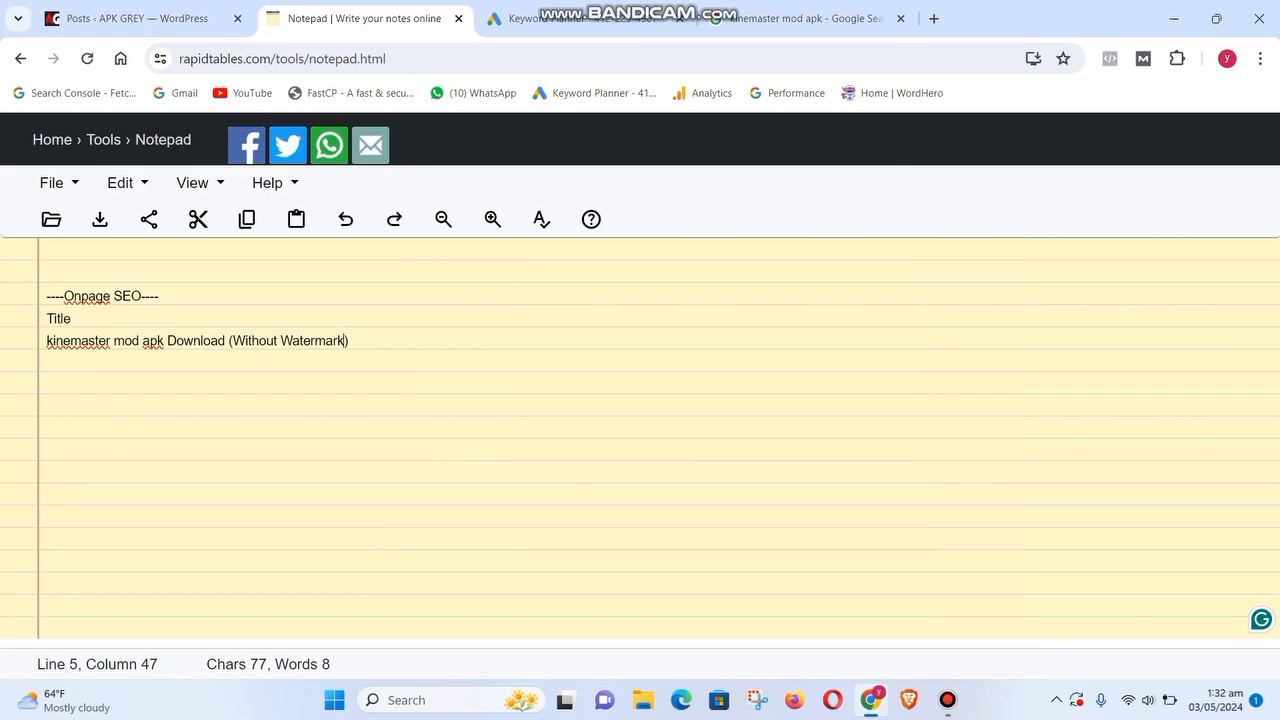
{"action": "left_click_drag", "start_coordinate": [164, 341], "coordinate": [47, 341]}
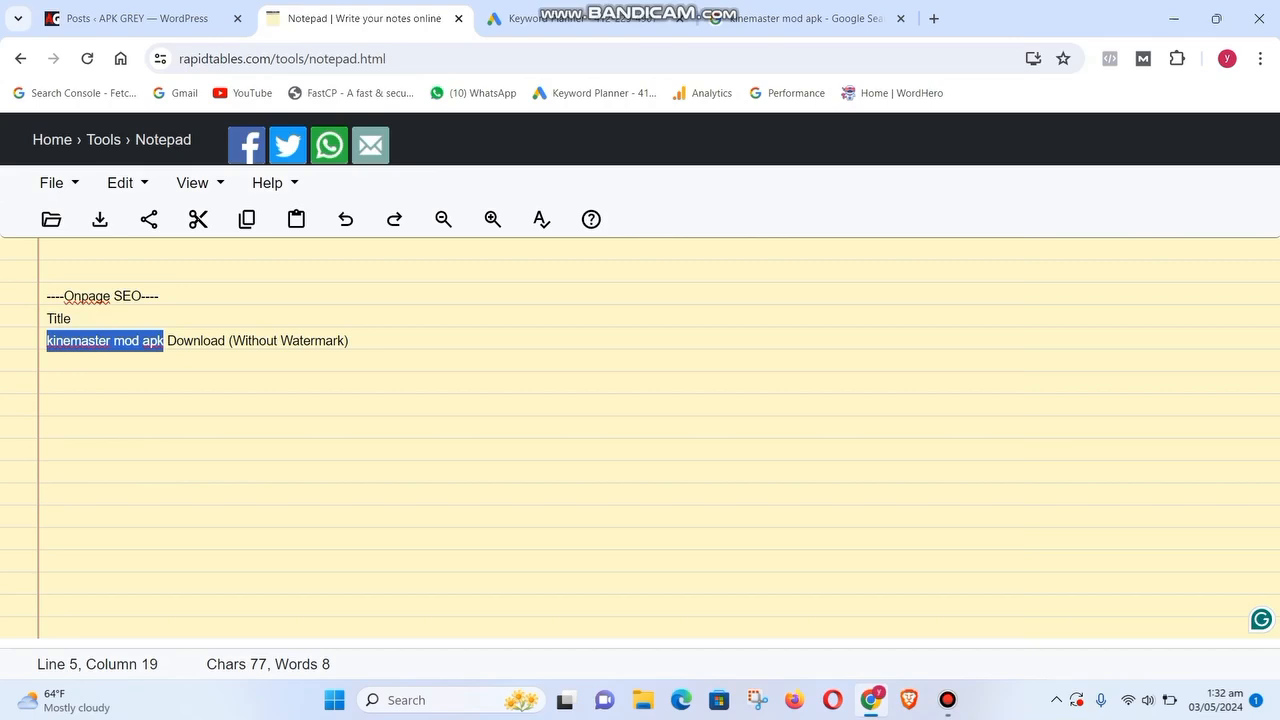
Step: Examine how the upper Google results for "kinemaster mod apk" place the keyword in their titles, down to the HappyMod listing
{"action": "left_click", "coordinate": [806, 18]}
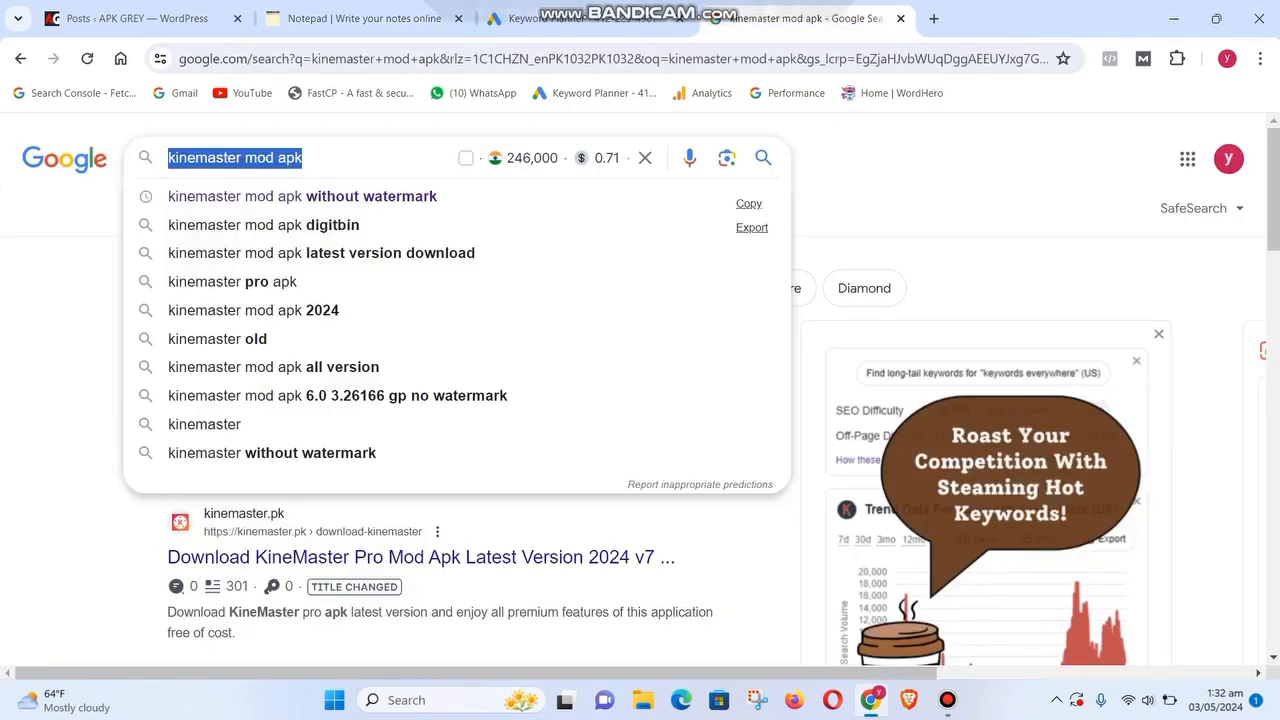
{"action": "left_click", "coordinate": [960, 210]}
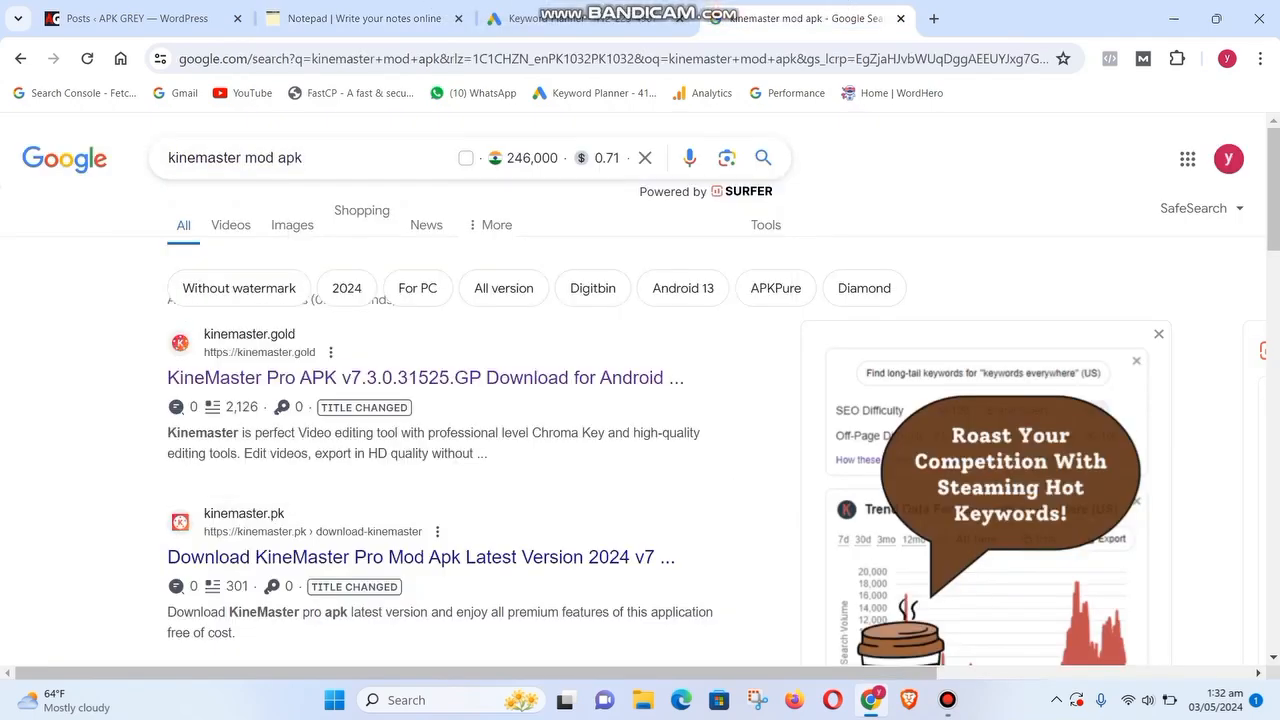
{"action": "scroll", "coordinate": [650, 400], "scroll_direction": "down", "scroll_amount": 1}
{"action": "scroll", "coordinate": [650, 400], "scroll_direction": "up", "scroll_amount": 1}
{"action": "left_click_drag", "start_coordinate": [700, 379], "coordinate": [166, 378]}
{"action": "left_click", "coordinate": [730, 400]}
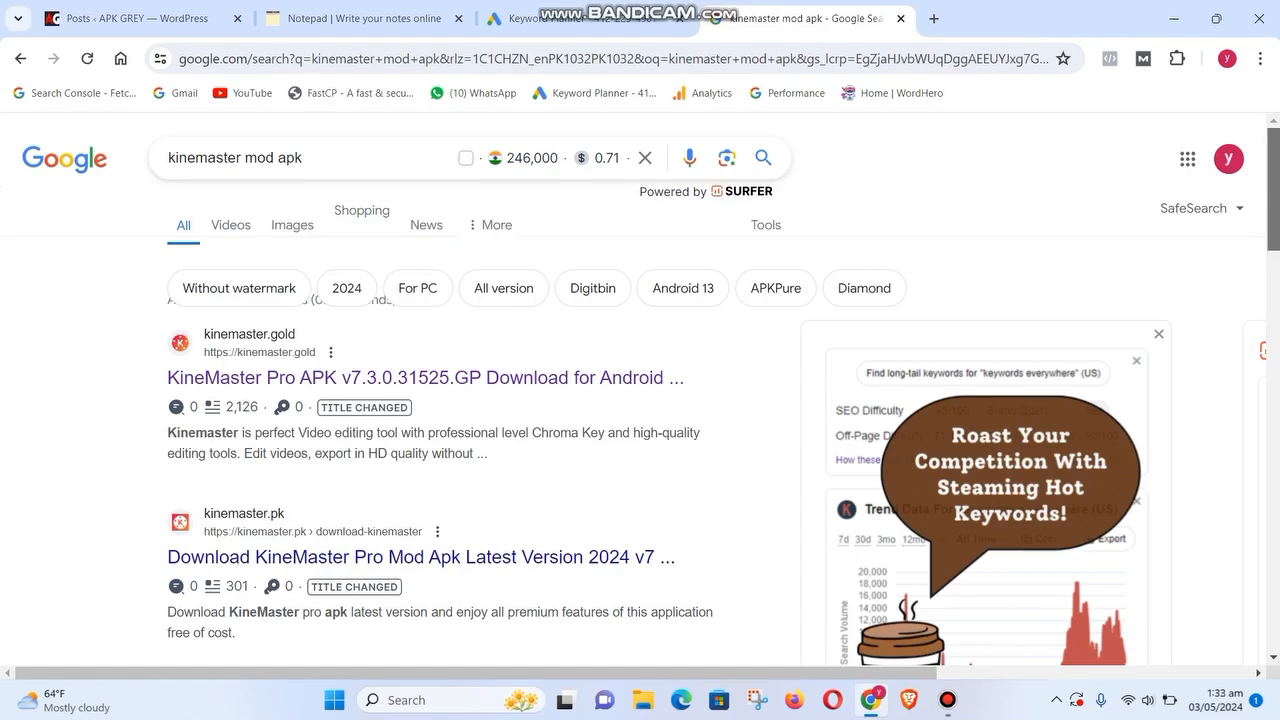
{"action": "scroll", "coordinate": [640, 400], "scroll_direction": "down", "scroll_amount": 3}
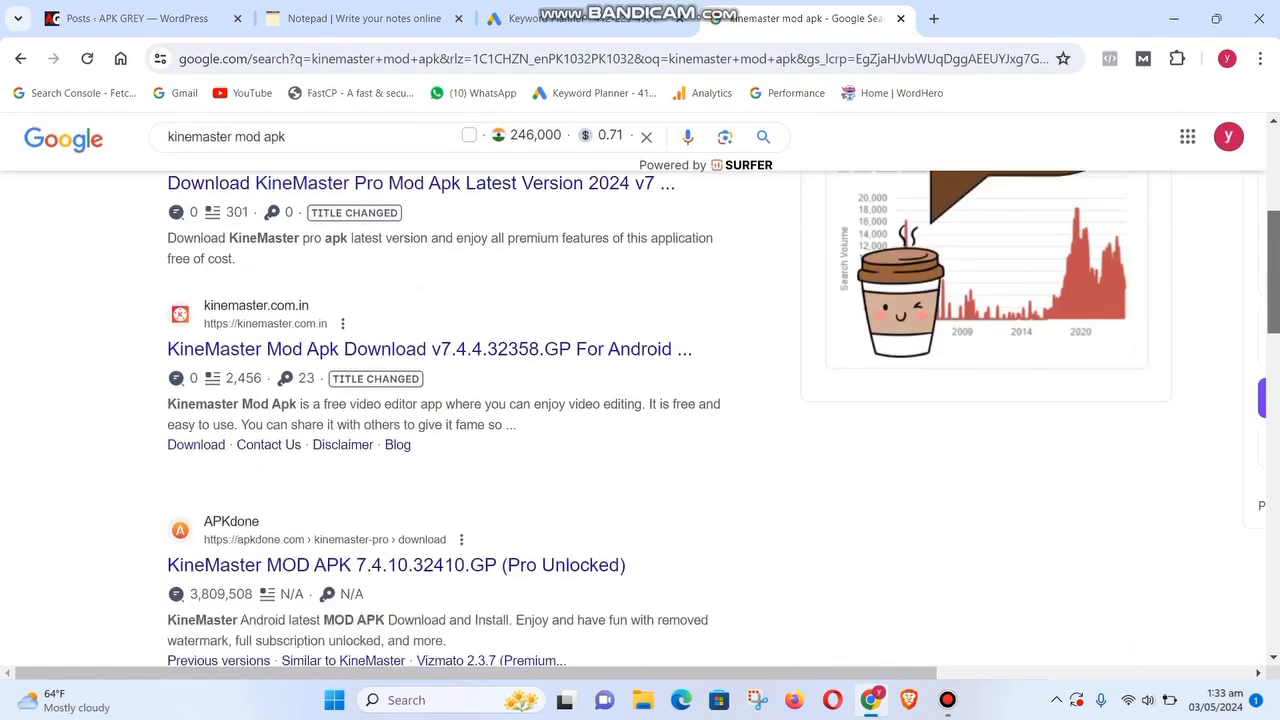
{"action": "scroll", "coordinate": [640, 400], "scroll_direction": "down", "scroll_amount": 6}
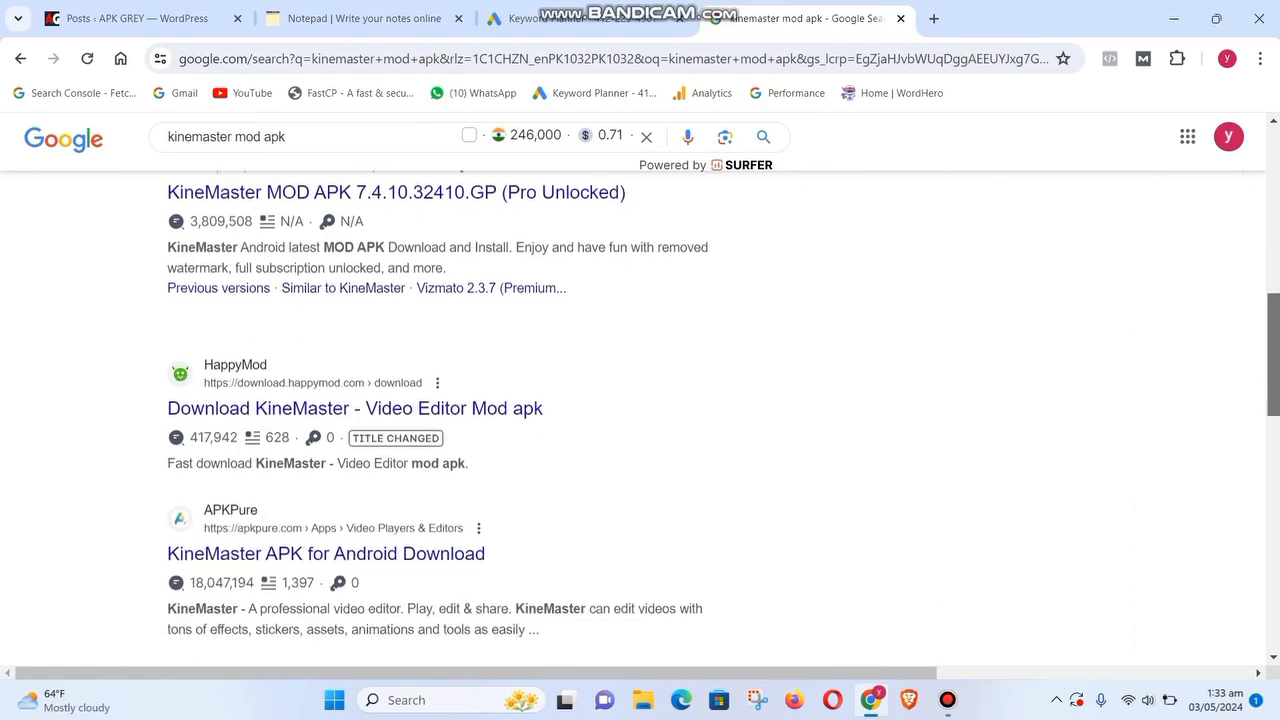
{"action": "scroll", "coordinate": [640, 418], "scroll_direction": "up", "scroll_amount": 1}
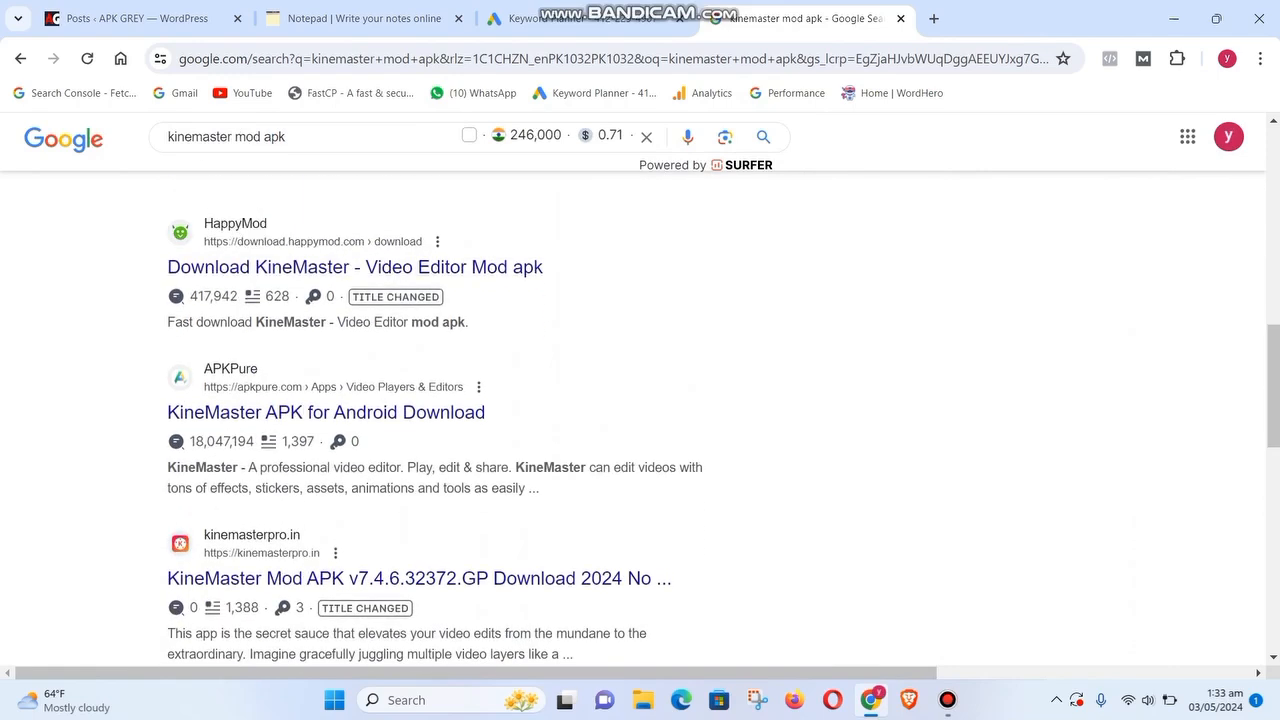
{"action": "left_click_drag", "start_coordinate": [165, 224], "coordinate": [335, 297]}
{"action": "left_click", "coordinate": [335, 297]}
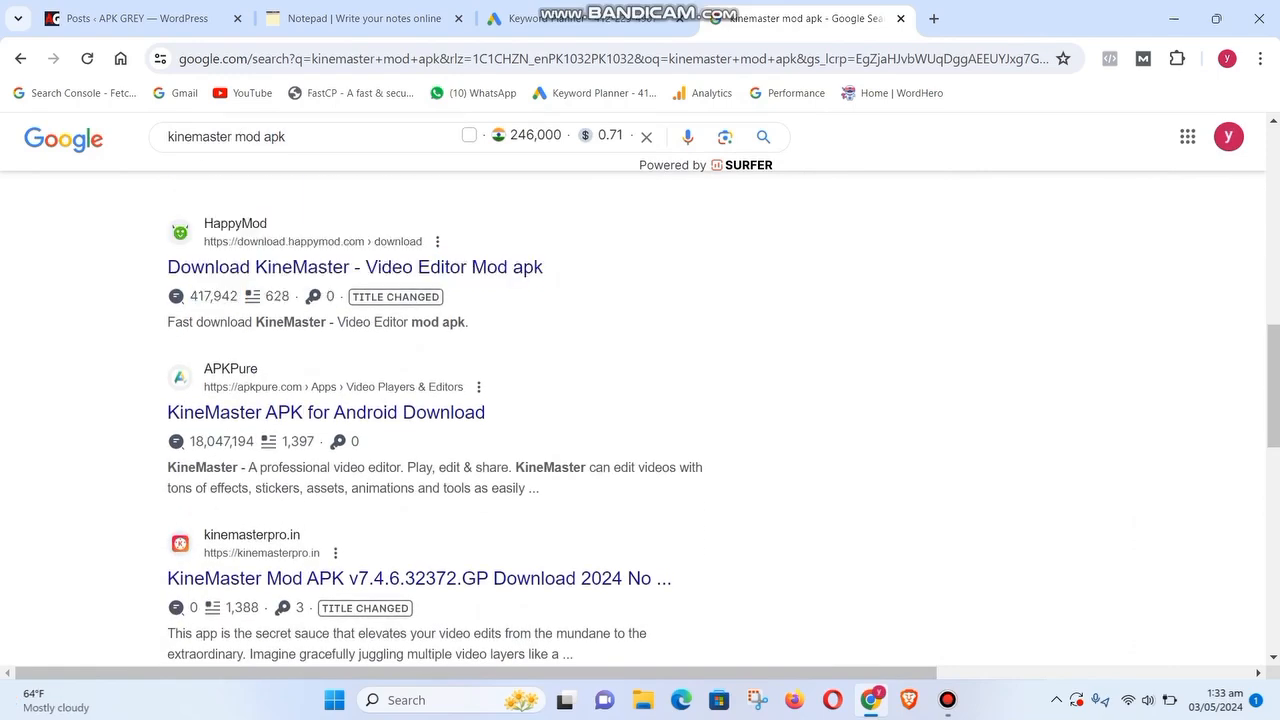
{"action": "left_click_drag", "start_coordinate": [165, 267], "coordinate": [268, 267]}
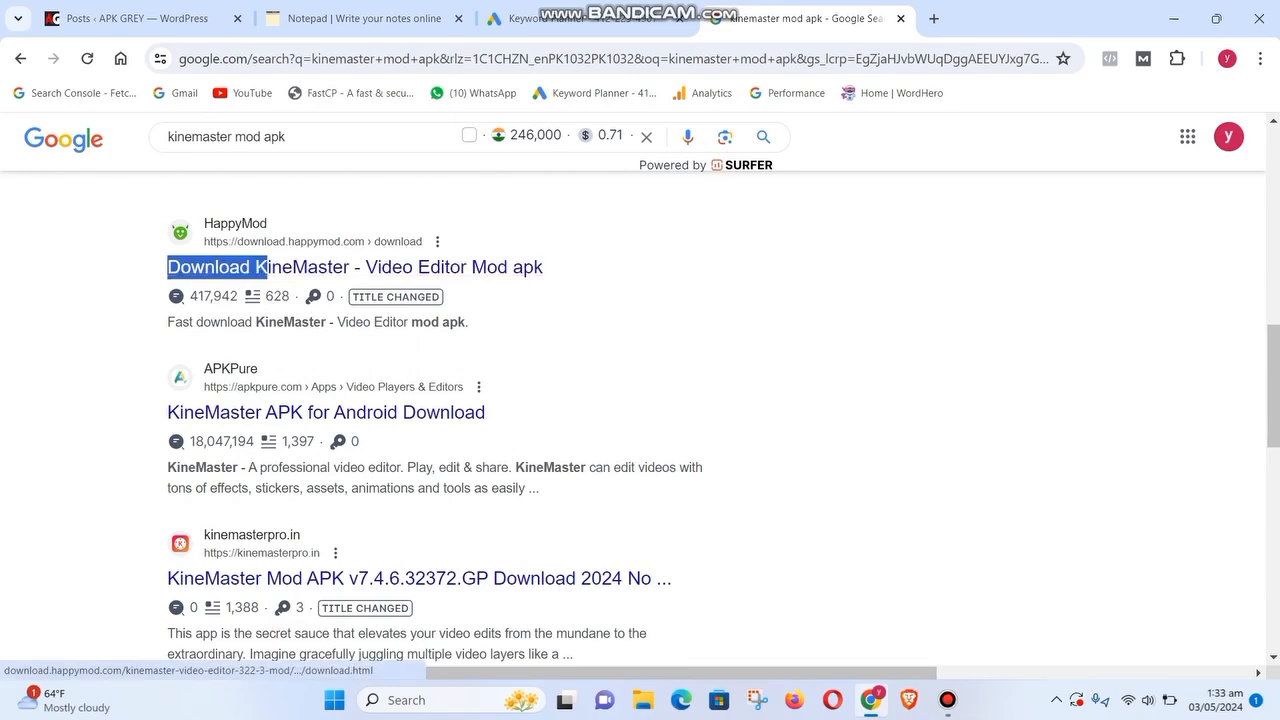
{"action": "left_click", "coordinate": [600, 297]}
Step: Compare the keyword placement in the titles of the lower results, including the ApkModGet and APKLITE listings
{"action": "scroll", "coordinate": [1273, 400], "scroll_direction": "down", "scroll_amount": 4}
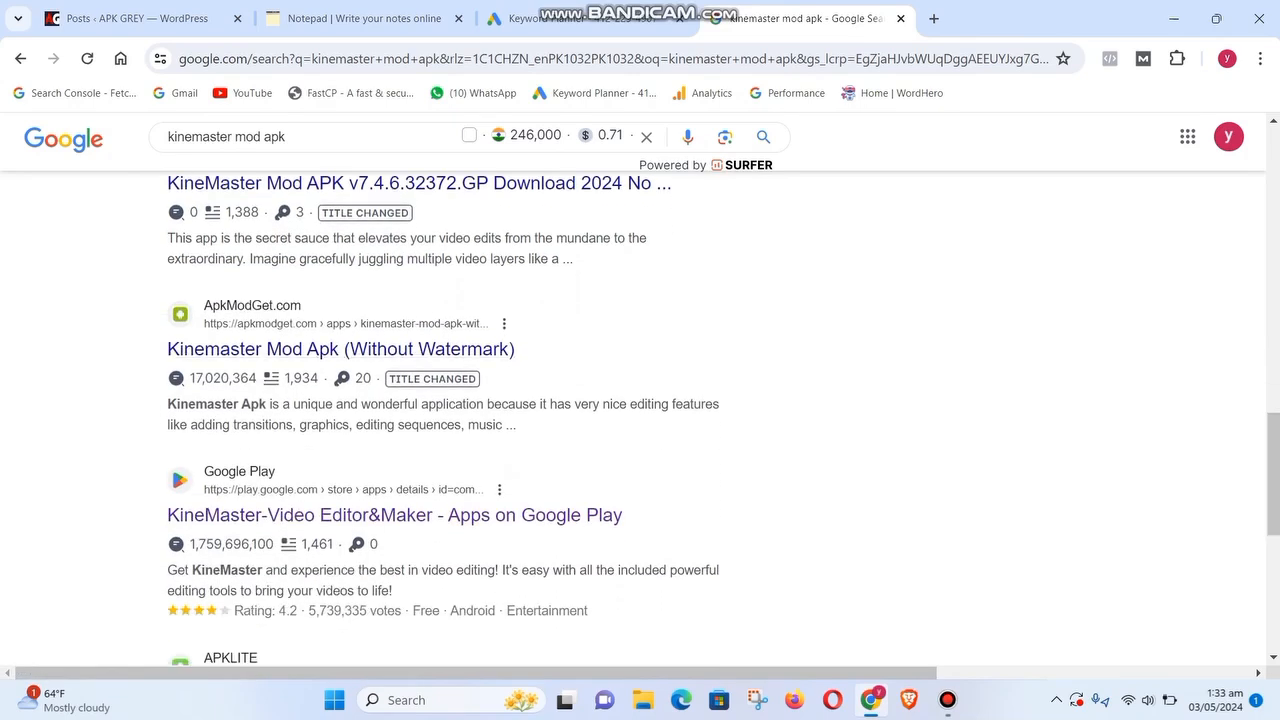
{"action": "left_click_drag", "start_coordinate": [166, 349], "coordinate": [318, 323]}
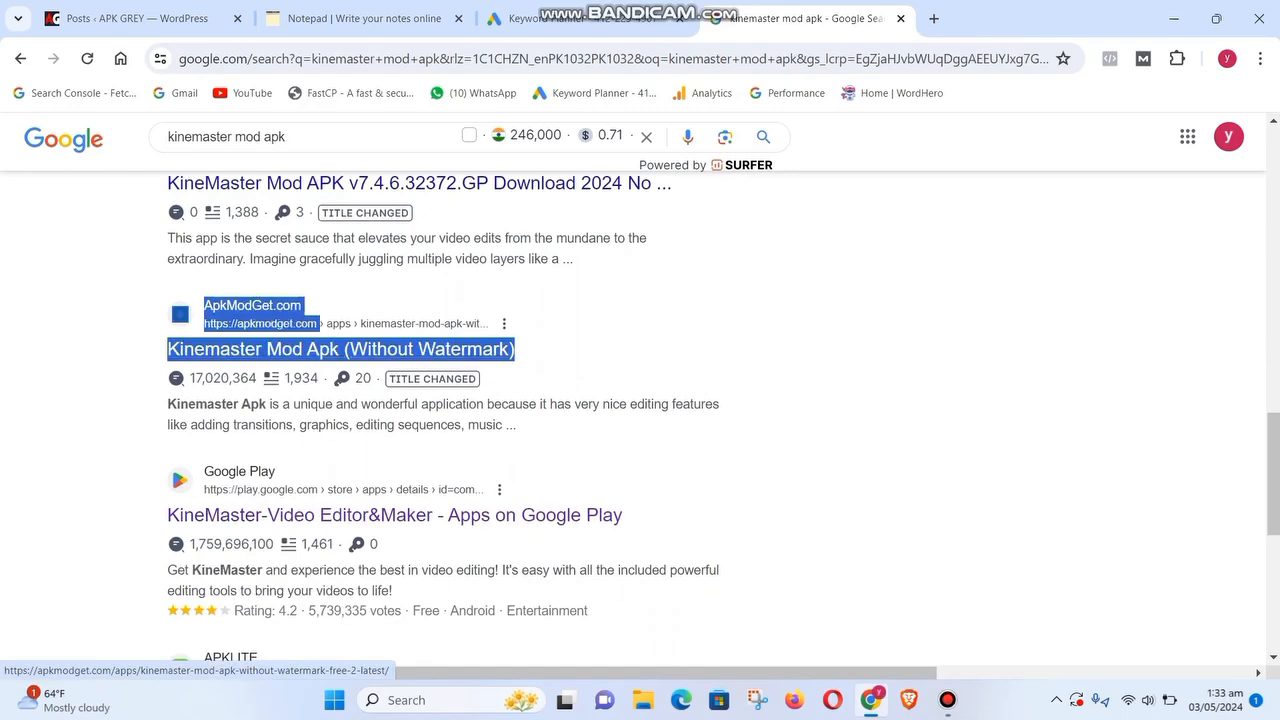
{"action": "left_click", "coordinate": [600, 330]}
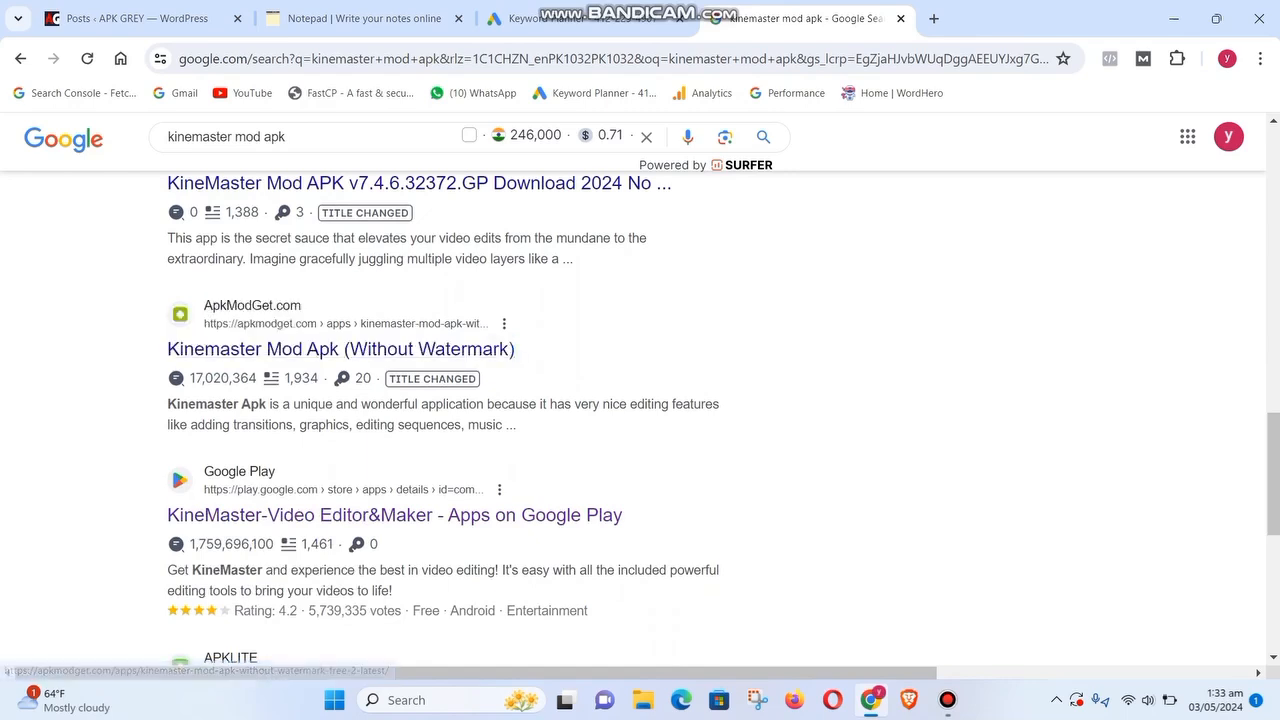
{"action": "left_click_drag", "start_coordinate": [166, 349], "coordinate": [318, 349]}
{"action": "left_click", "coordinate": [600, 340]}
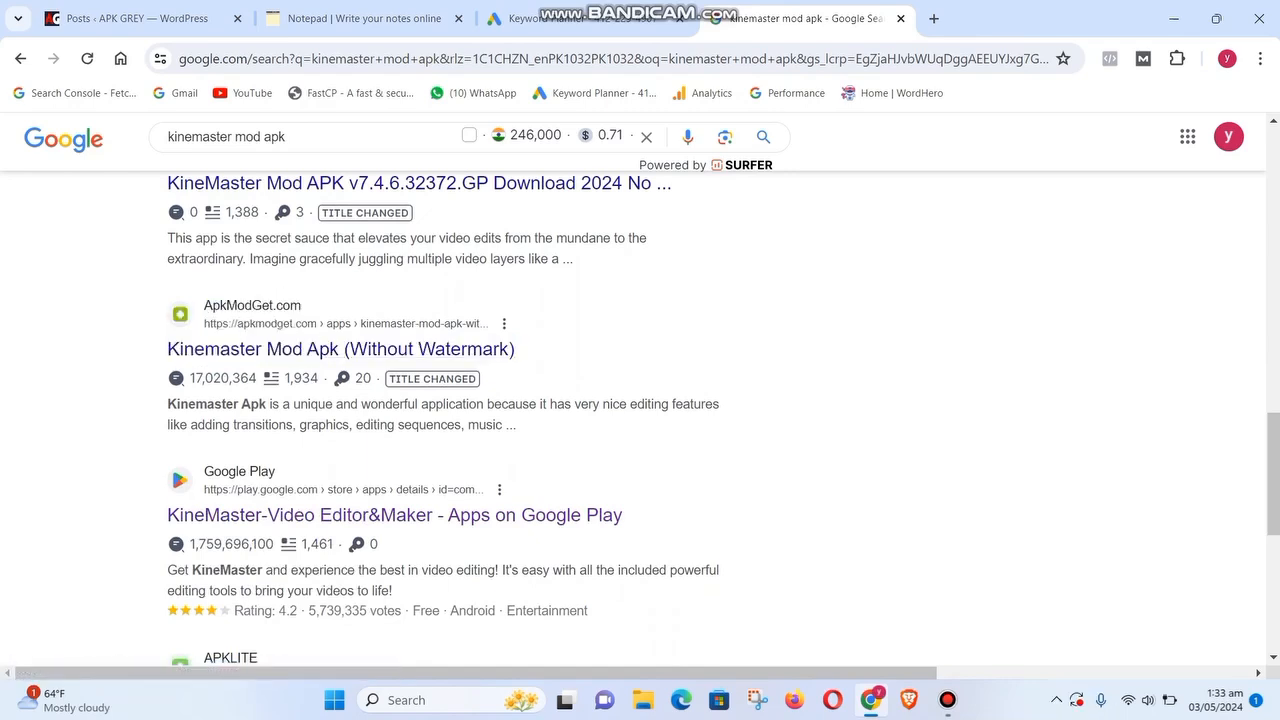
{"action": "scroll", "coordinate": [640, 420], "scroll_direction": "down", "scroll_amount": 2}
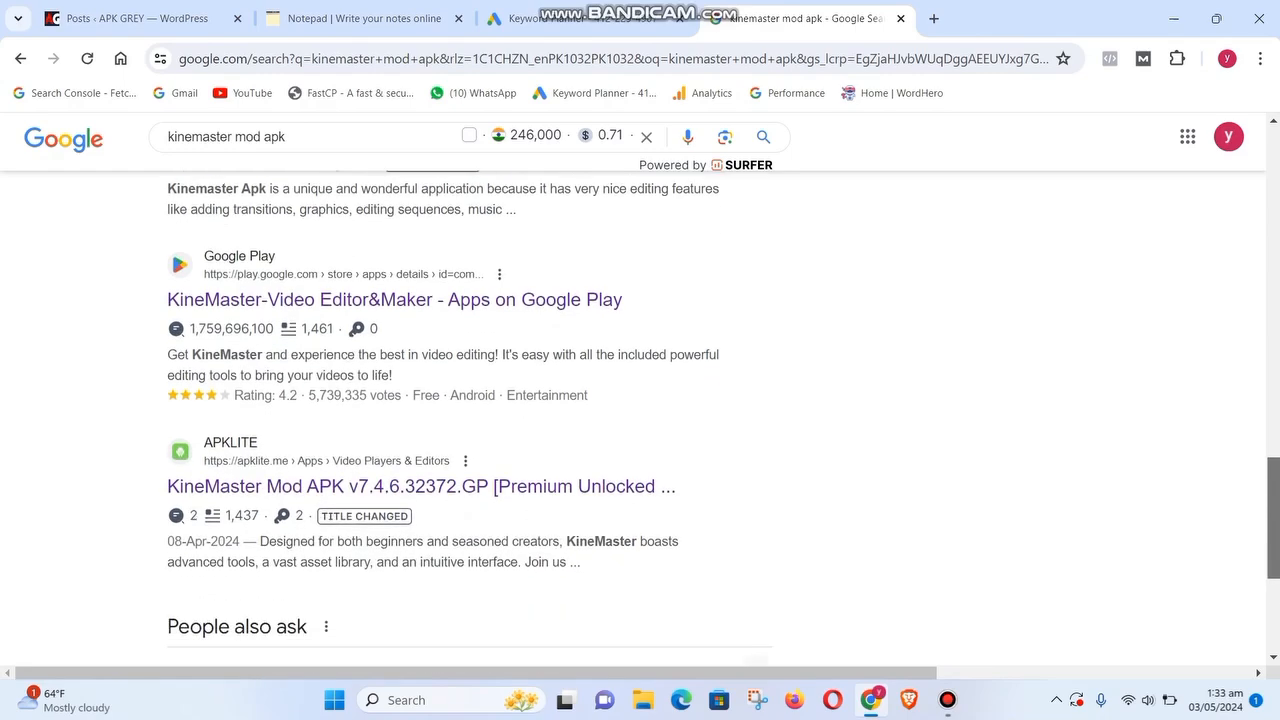
{"action": "scroll", "coordinate": [640, 420], "scroll_direction": "up", "scroll_amount": 2}
{"action": "scroll", "coordinate": [640, 420], "scroll_direction": "up", "scroll_amount": 5}
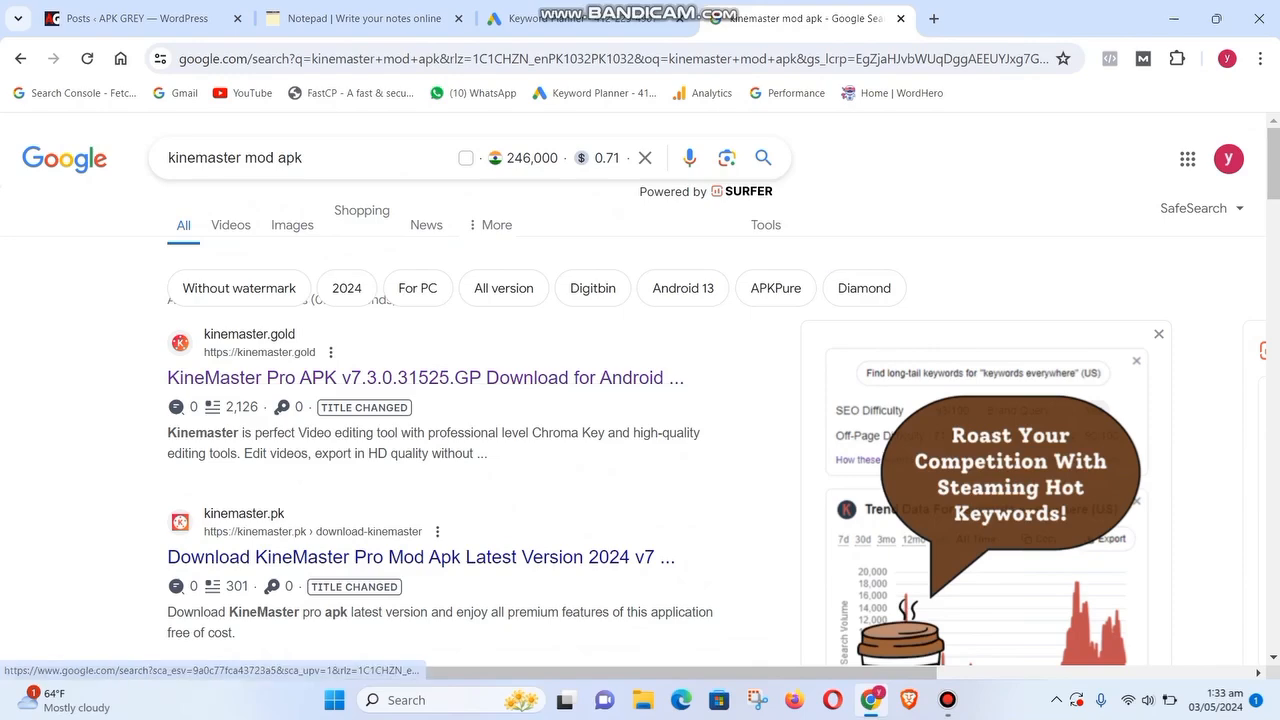
{"action": "scroll", "coordinate": [640, 420], "scroll_direction": "down", "scroll_amount": 3}
{"action": "scroll", "coordinate": [640, 420], "scroll_direction": "down", "scroll_amount": 10}
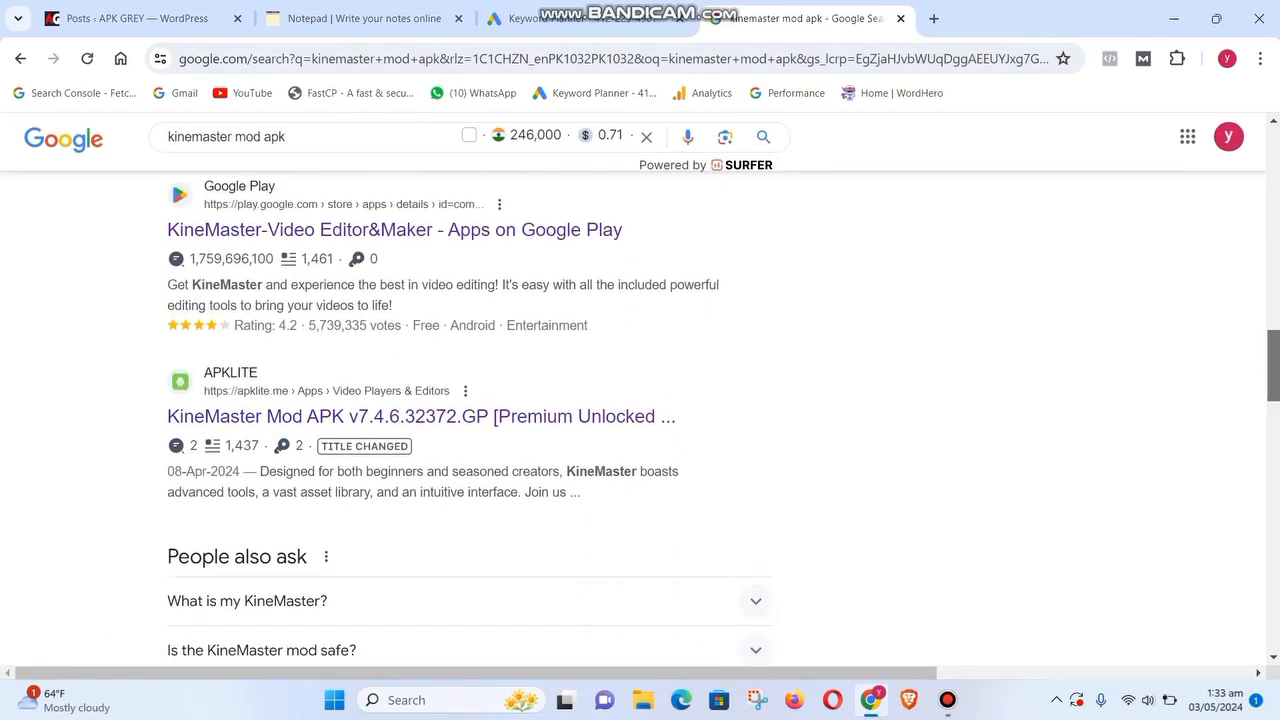
{"action": "scroll", "coordinate": [420, 335], "scroll_direction": "down", "scroll_amount": 1}
{"action": "left_click_drag", "start_coordinate": [165, 330], "coordinate": [230, 330]}
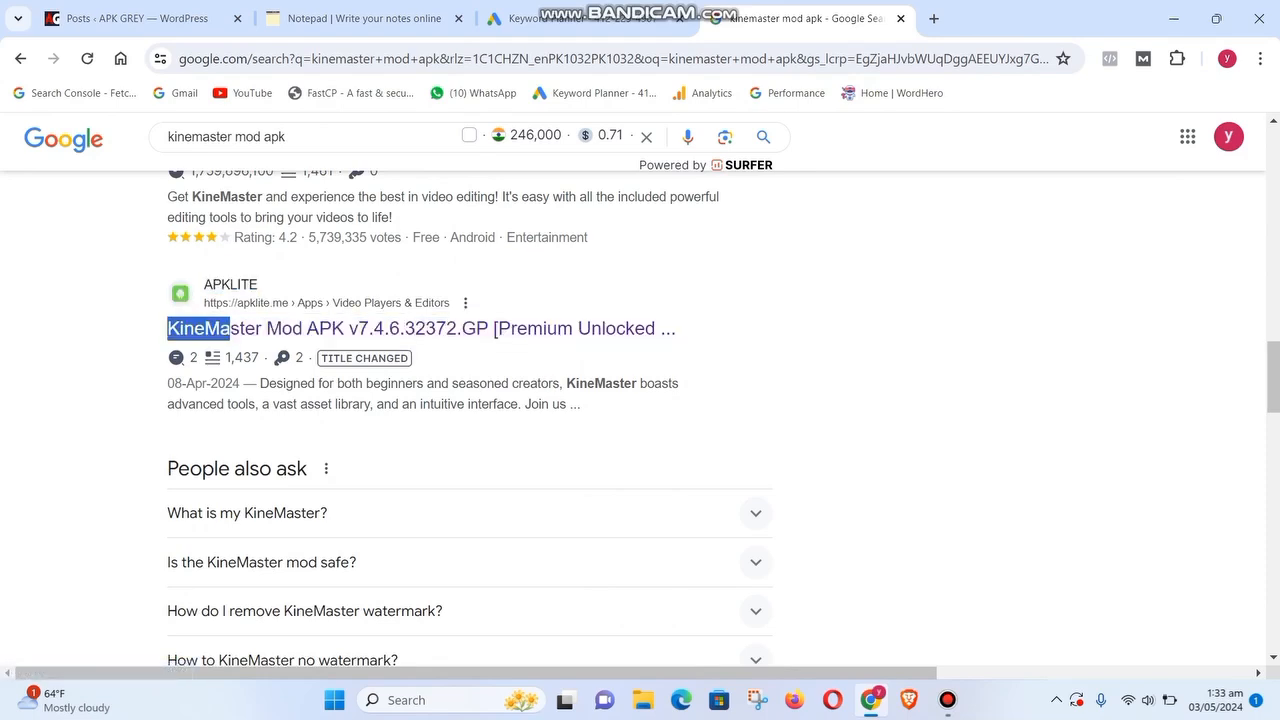
{"action": "scroll", "coordinate": [1273, 380], "scroll_direction": "down", "scroll_amount": 2}
{"action": "left_click_drag", "start_coordinate": [1273, 399], "coordinate": [1273, 176]}
Step: Return to the online notepad, try adding 2024 to the end of the title, and delete it again
{"action": "left_click", "coordinate": [364, 18]}
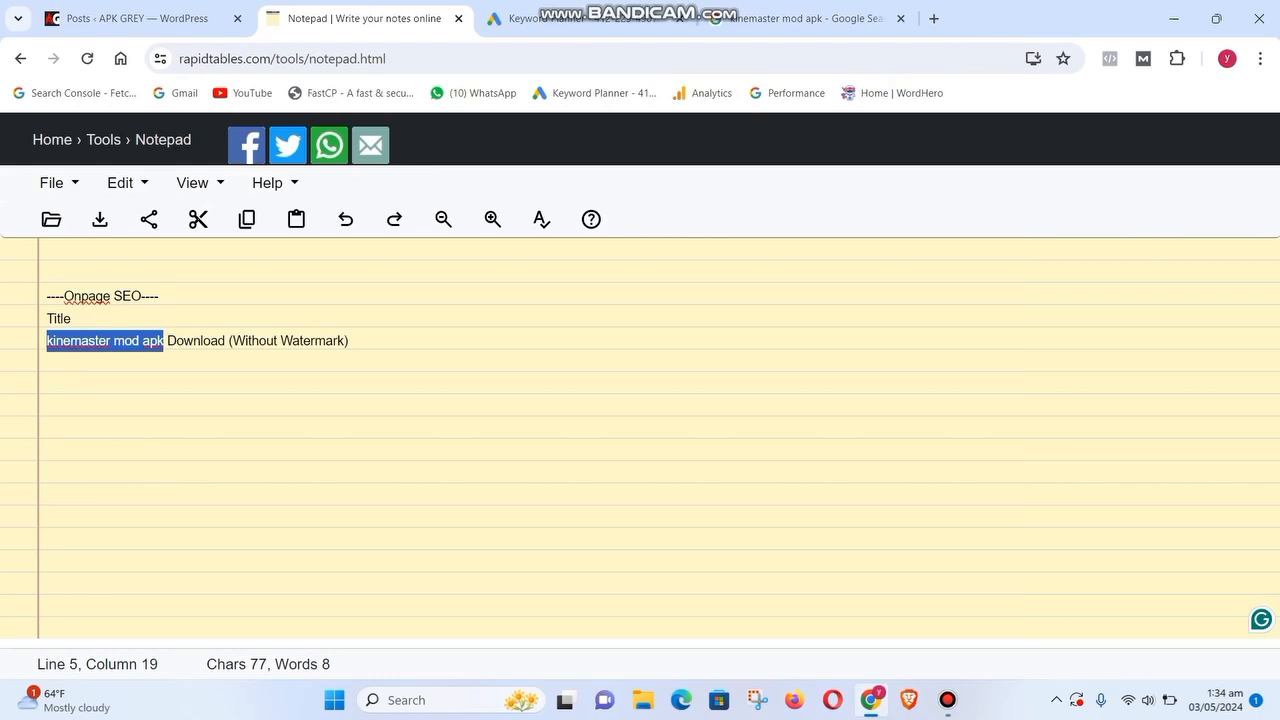
{"action": "left_click", "coordinate": [349, 341]}
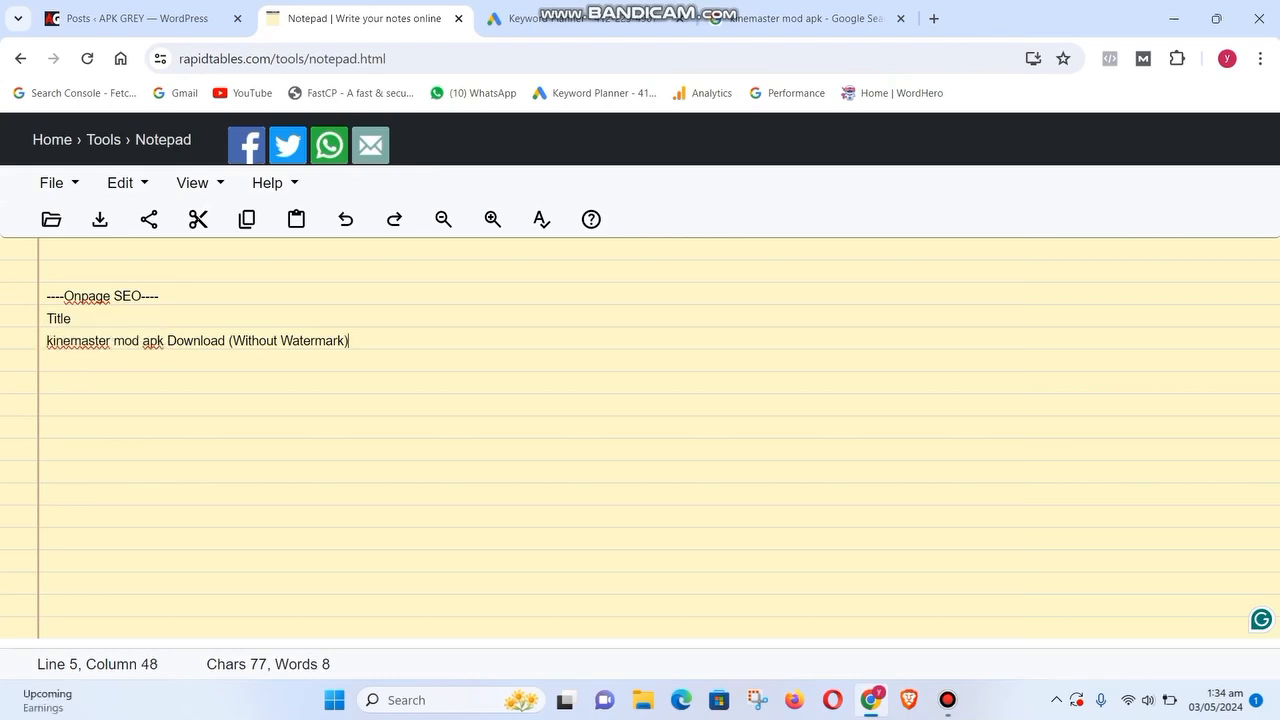
{"action": "type", "text": "2024"}
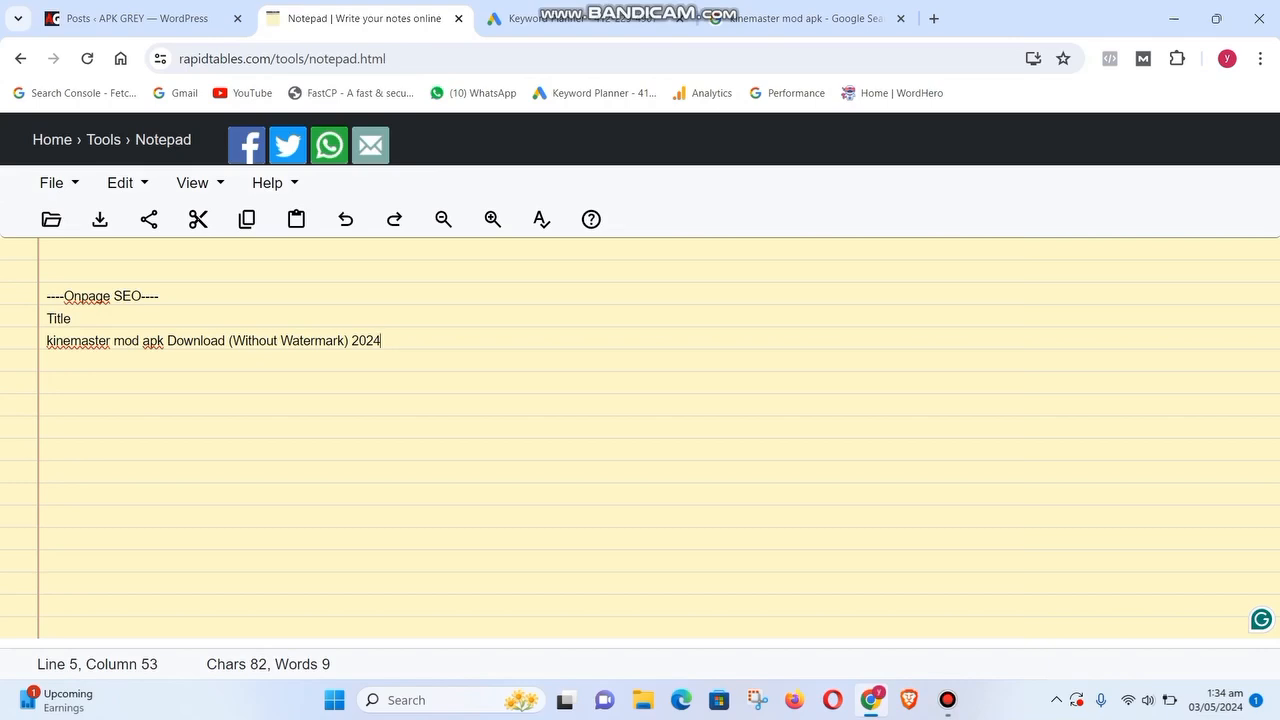
{"action": "double_click", "coordinate": [366, 341]}
{"action": "key", "text": "BackSpace"}
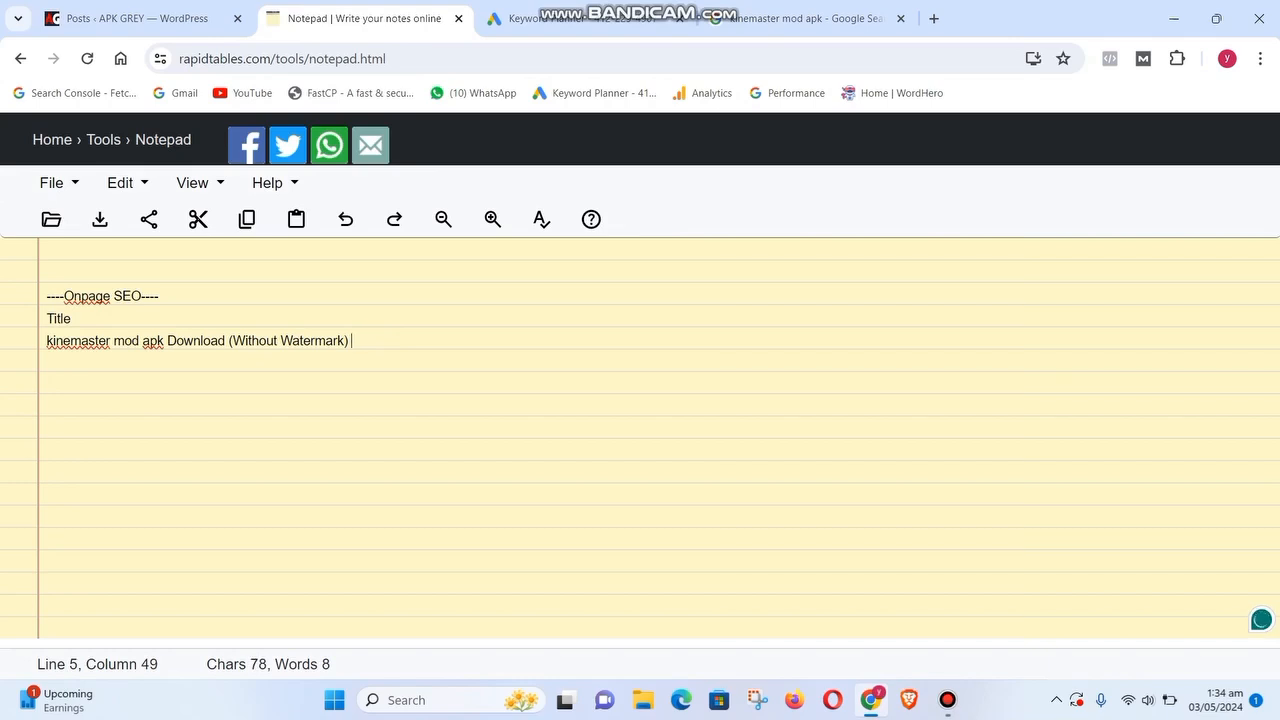
Step: Copy the keyword "kinemaster mod apk" from the title and add it to a new keyword discovery in Google Ads Keyword Planner
{"action": "left_click_drag", "start_coordinate": [164, 340], "coordinate": [46, 340]}
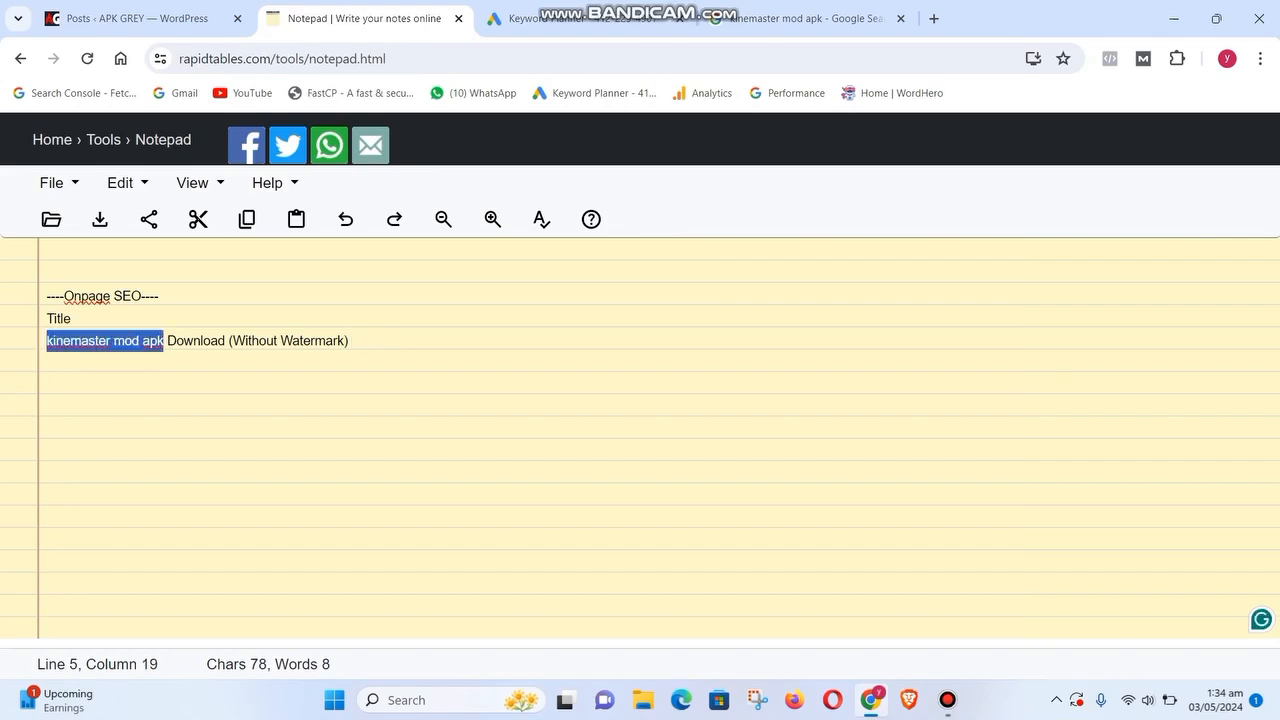
{"action": "left_click_drag", "start_coordinate": [228, 340], "coordinate": [350, 341]}
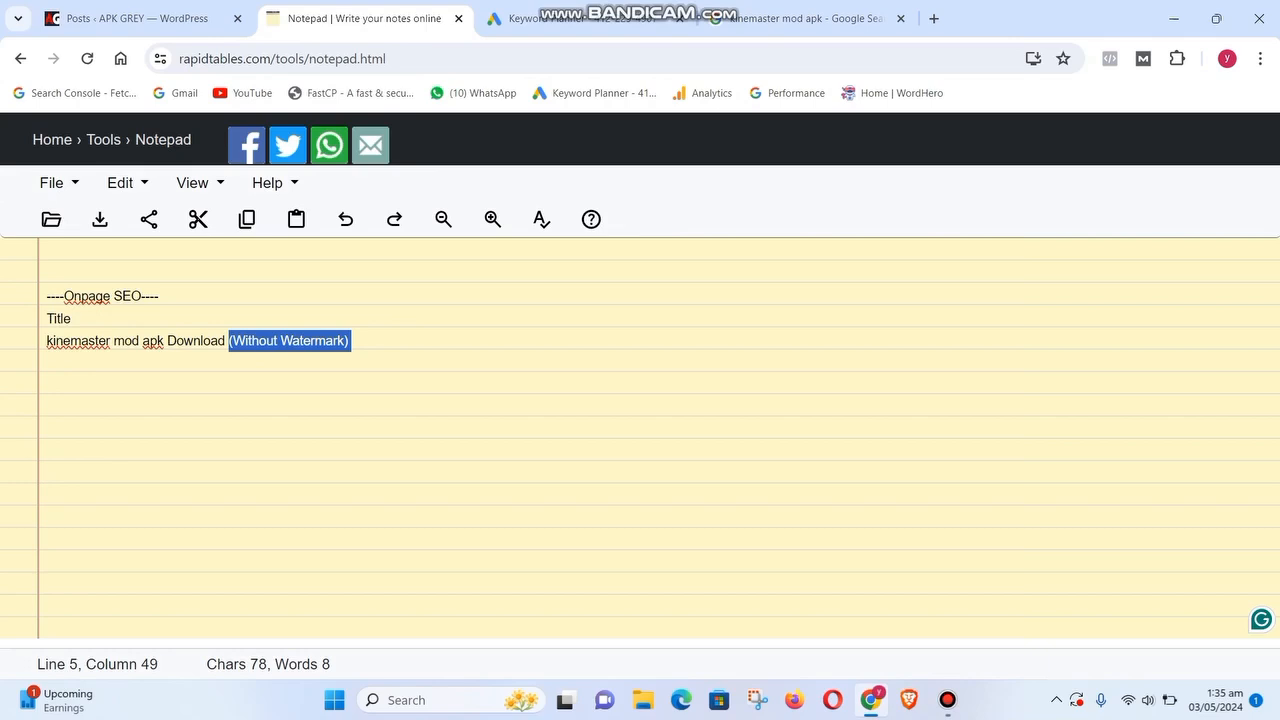
{"action": "left_click_drag", "start_coordinate": [168, 341], "coordinate": [46, 341]}
{"action": "key", "text": "ctrl+c"}
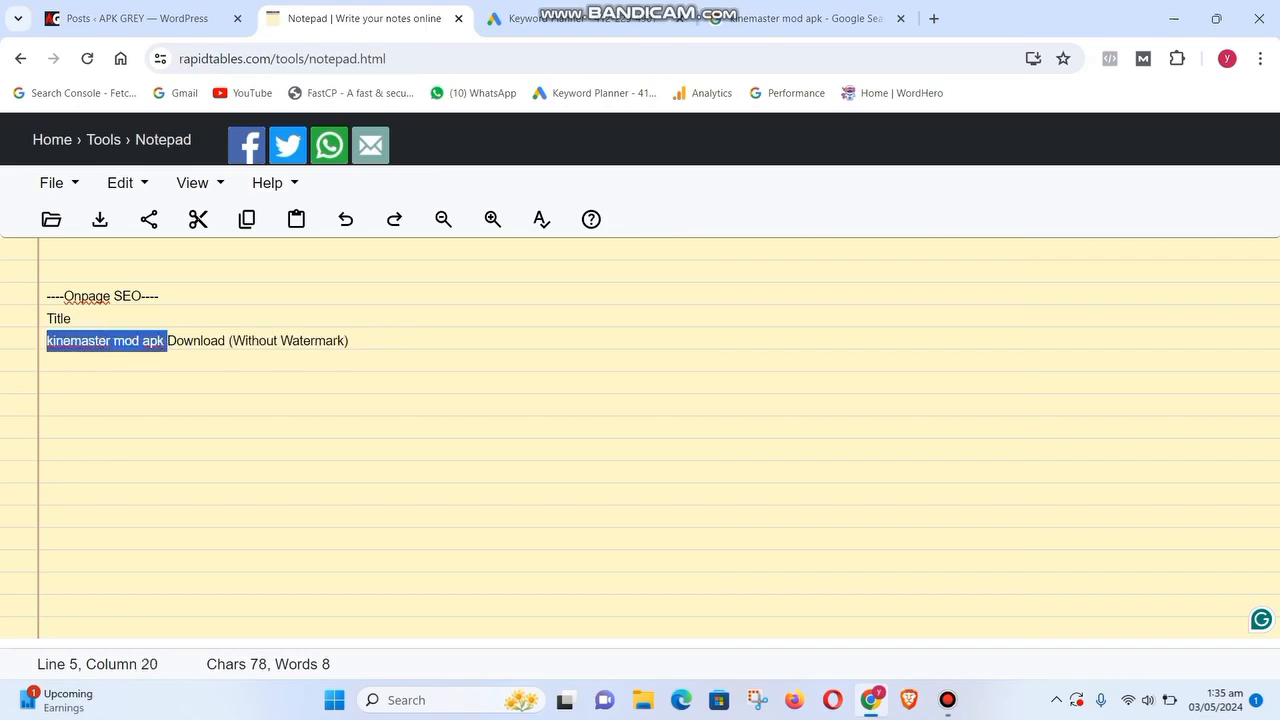
{"action": "left_click", "coordinate": [560, 18]}
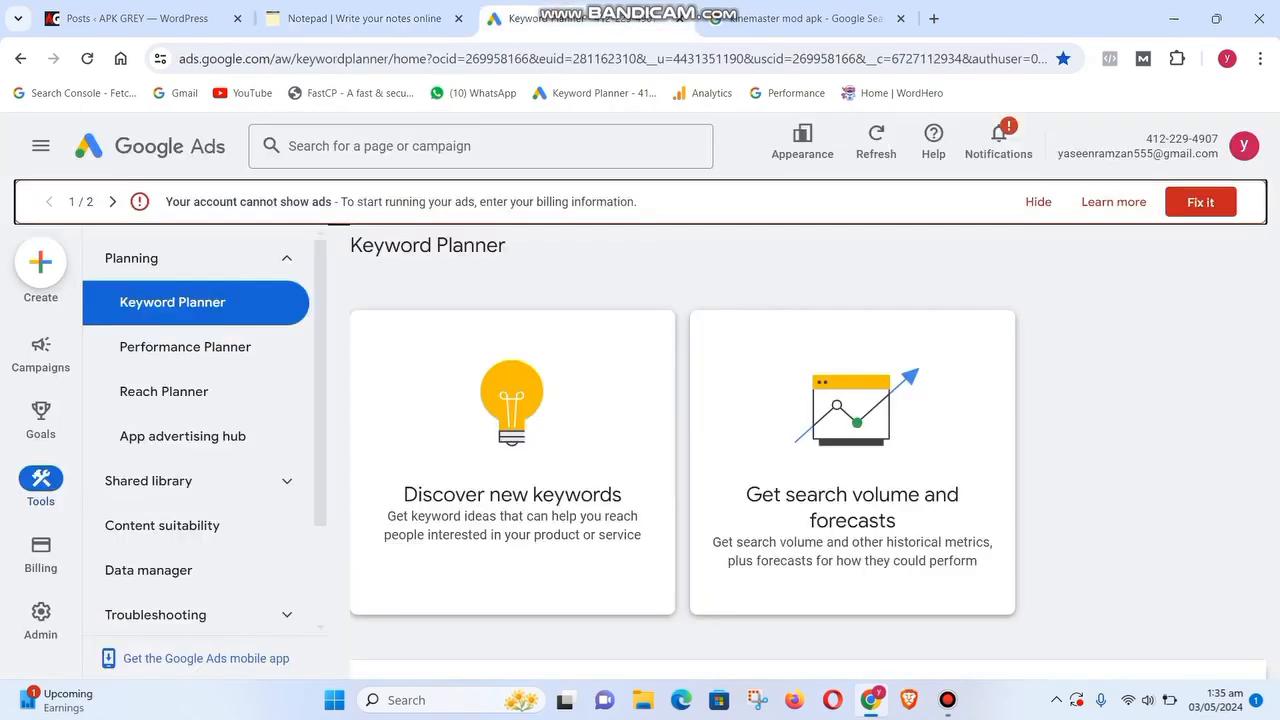
{"action": "left_click", "coordinate": [512, 494]}
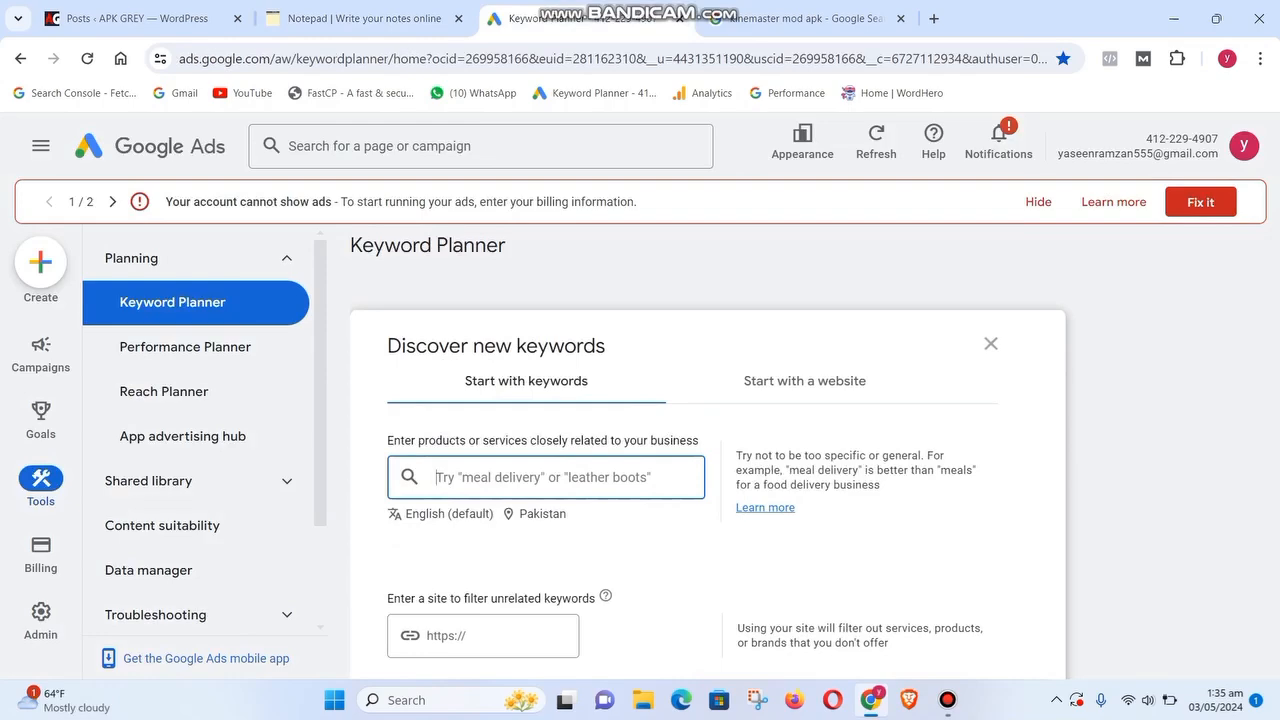
{"action": "key", "text": "ctrl+v"}
{"action": "key", "text": "Return"}
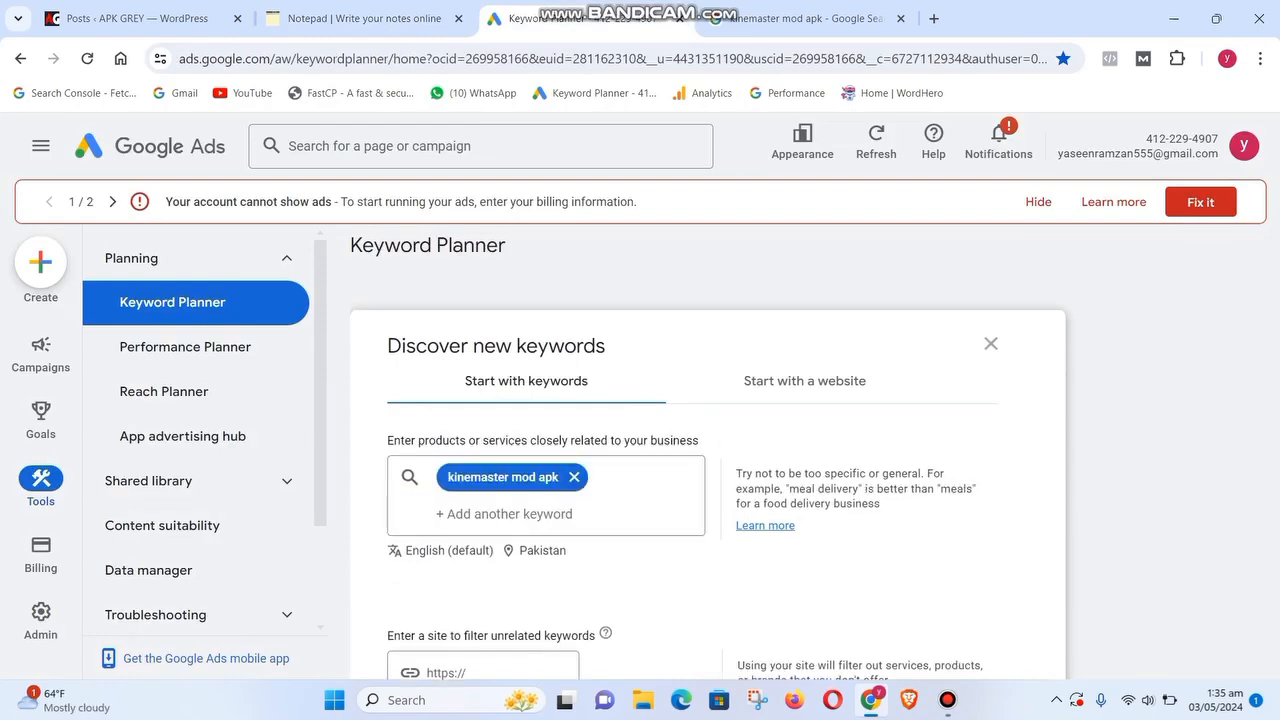
Step: Remove the Pakistan location to target all locations, get the keyword ideas, and close the keyword refinement pane
{"action": "left_click", "coordinate": [541, 551]}
{"action": "left_click", "coordinate": [519, 332]}
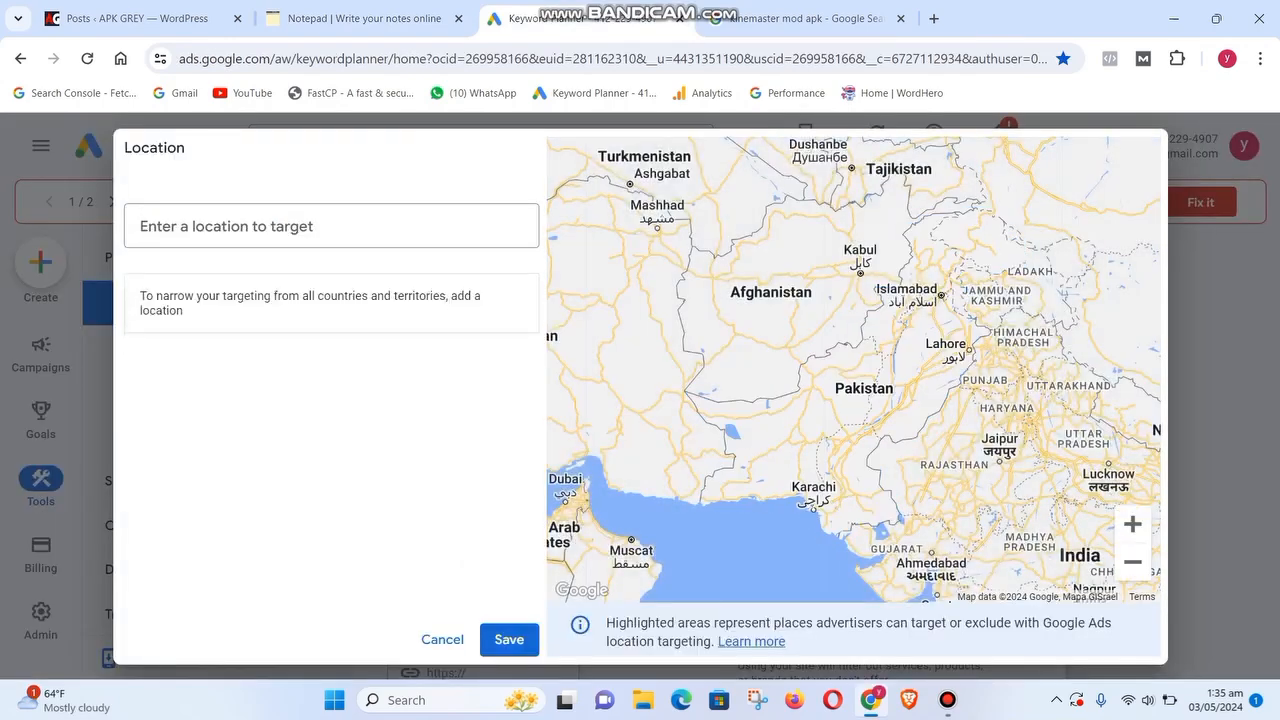
{"action": "left_click", "coordinate": [509, 639]}
{"action": "scroll", "coordinate": [700, 450], "scroll_direction": "down", "scroll_amount": 1}
{"action": "scroll", "coordinate": [700, 450], "scroll_direction": "down", "scroll_amount": 2}
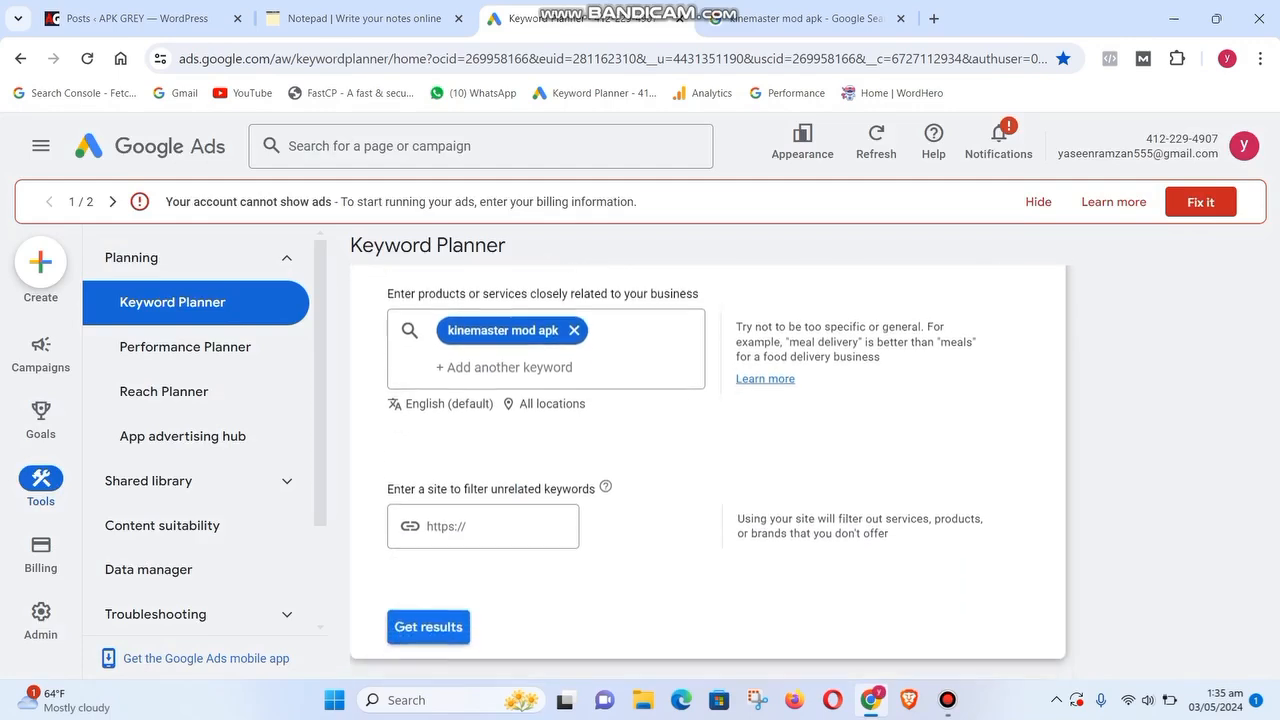
{"action": "left_click", "coordinate": [428, 589]}
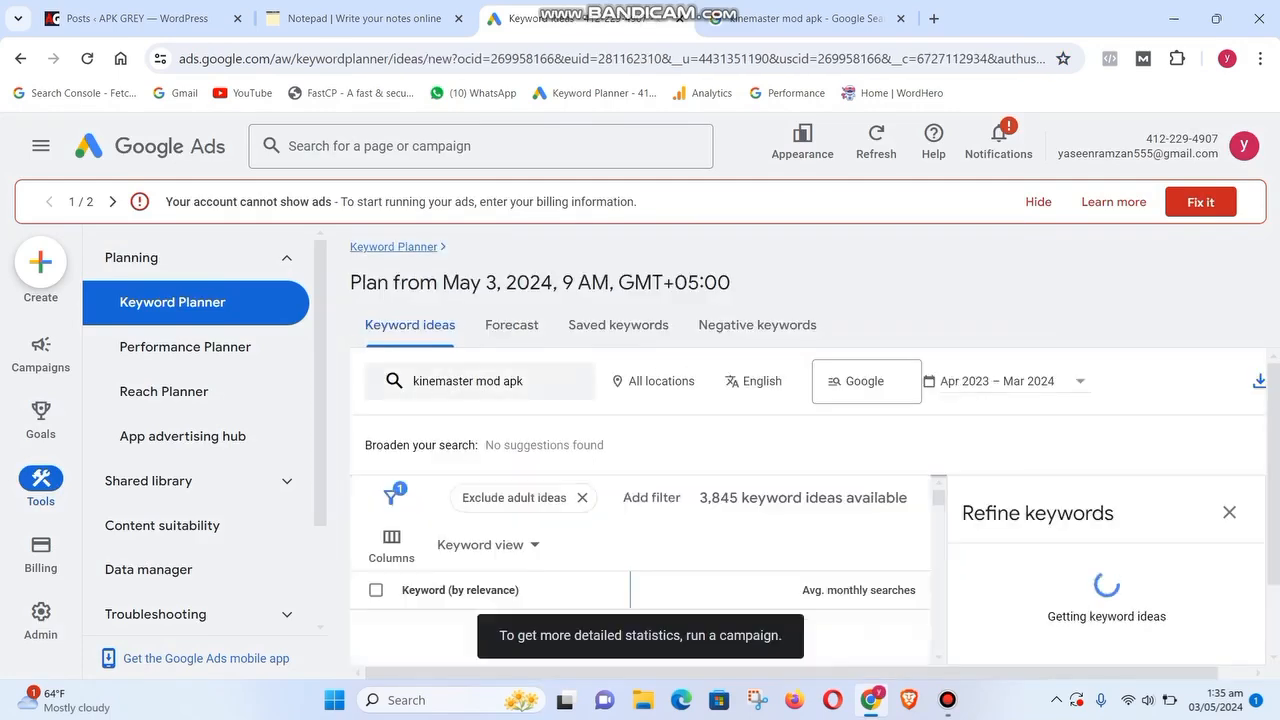
{"action": "left_click", "coordinate": [1229, 523]}
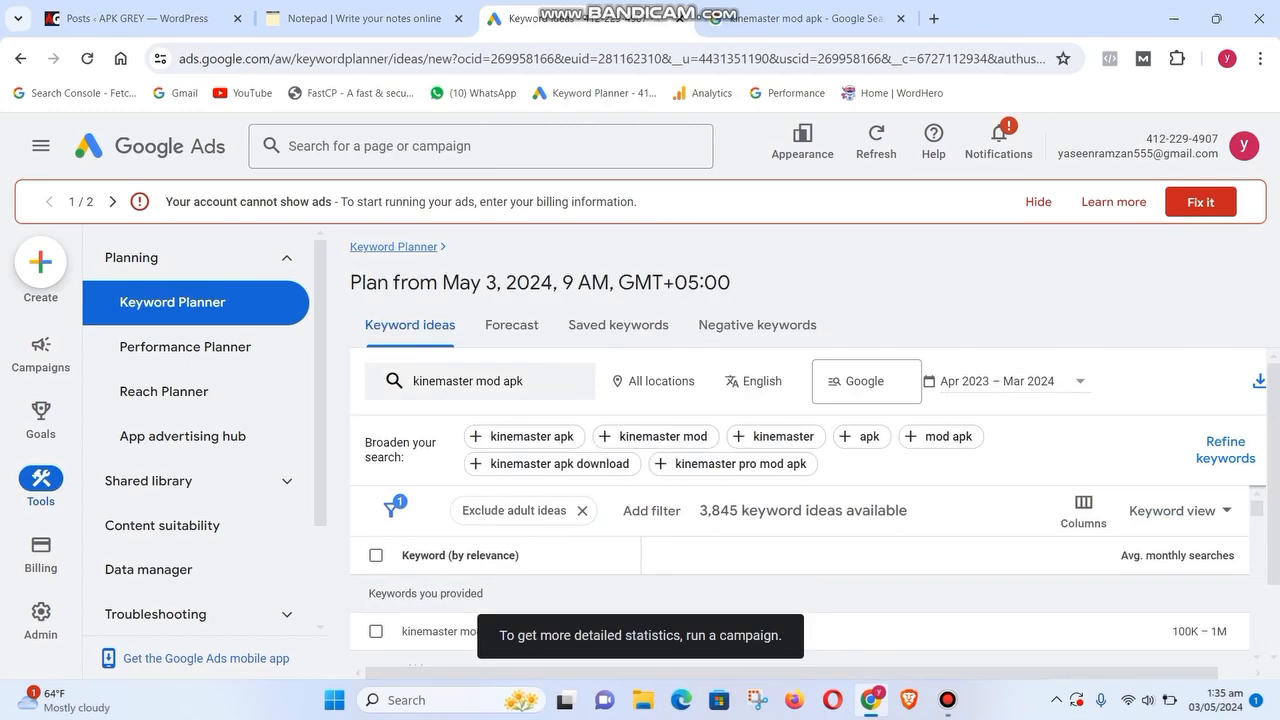
Step: Examine the average monthly searches for "kinemaster mod apk" and its first keyword ideas, down to "kinemaster without watermark"
{"action": "left_click_drag", "start_coordinate": [1172, 631], "coordinate": [1211, 631]}
{"action": "scroll", "coordinate": [800, 600], "scroll_direction": "down", "scroll_amount": 2}
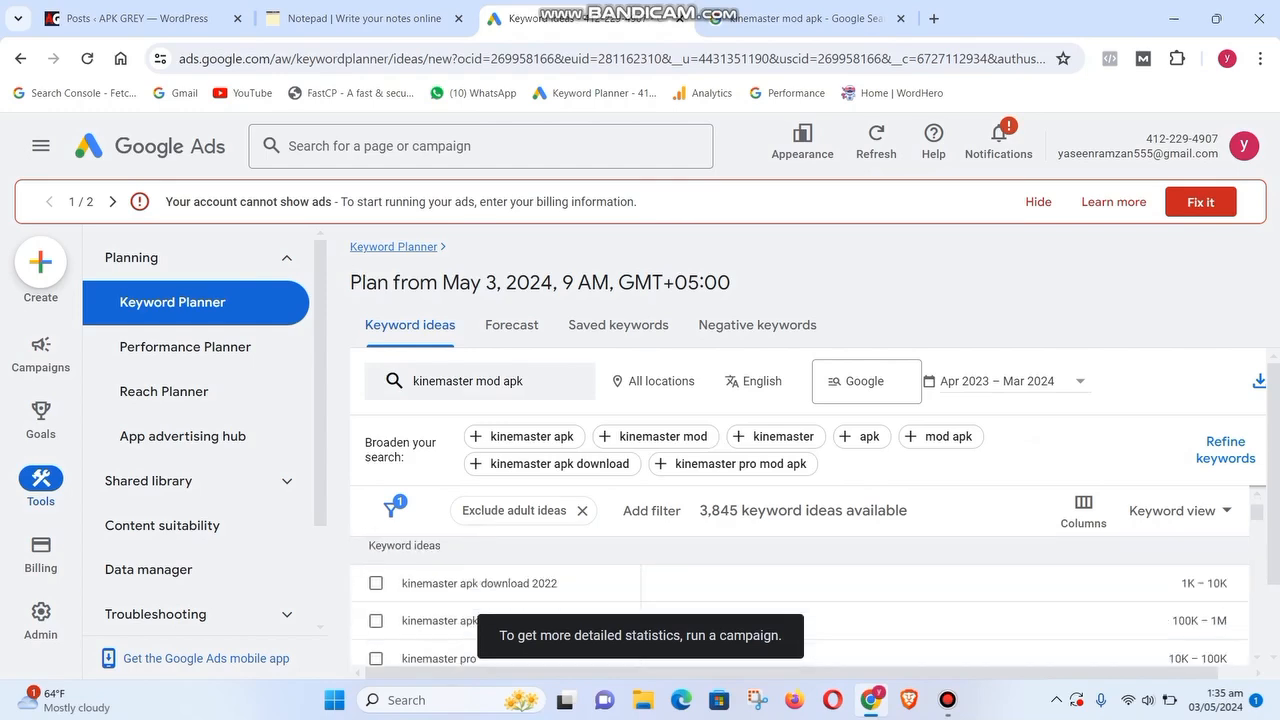
{"action": "left_click_drag", "start_coordinate": [401, 583], "coordinate": [558, 583]}
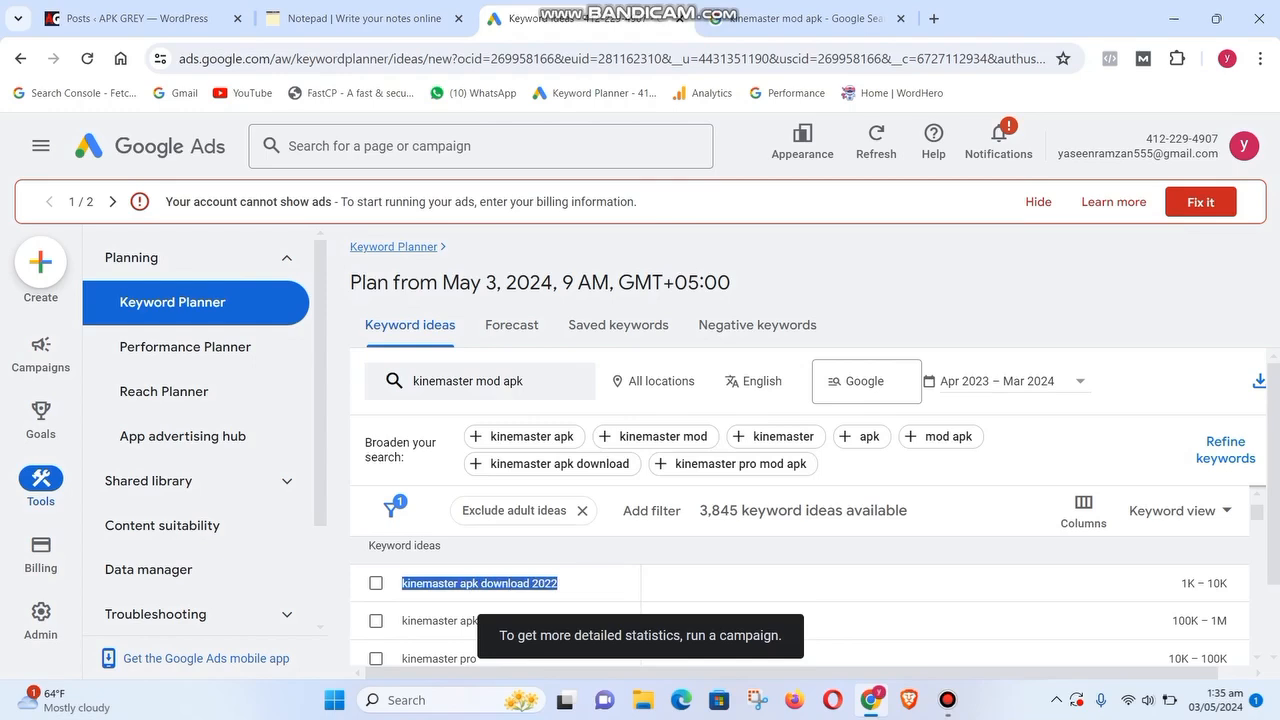
{"action": "scroll", "coordinate": [800, 600], "scroll_direction": "down", "scroll_amount": 5}
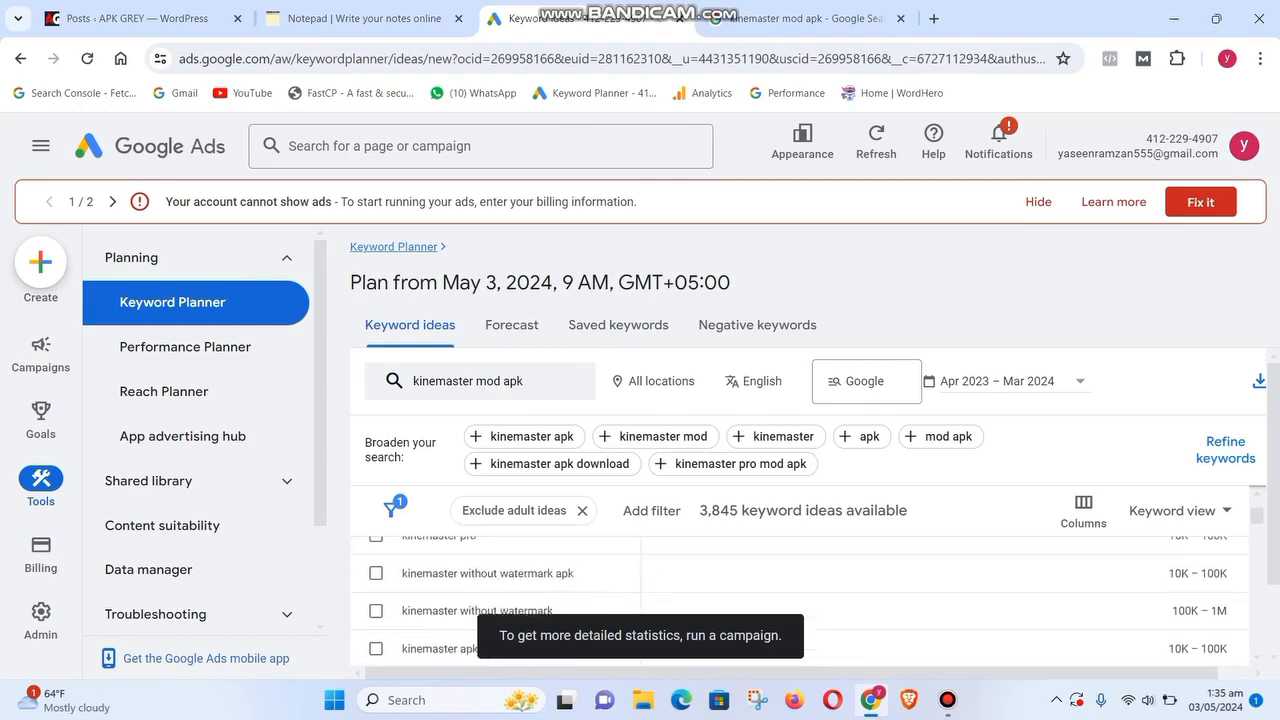
{"action": "scroll", "coordinate": [800, 600], "scroll_direction": "up", "scroll_amount": 1}
{"action": "scroll", "coordinate": [800, 600], "scroll_direction": "down", "scroll_amount": 1}
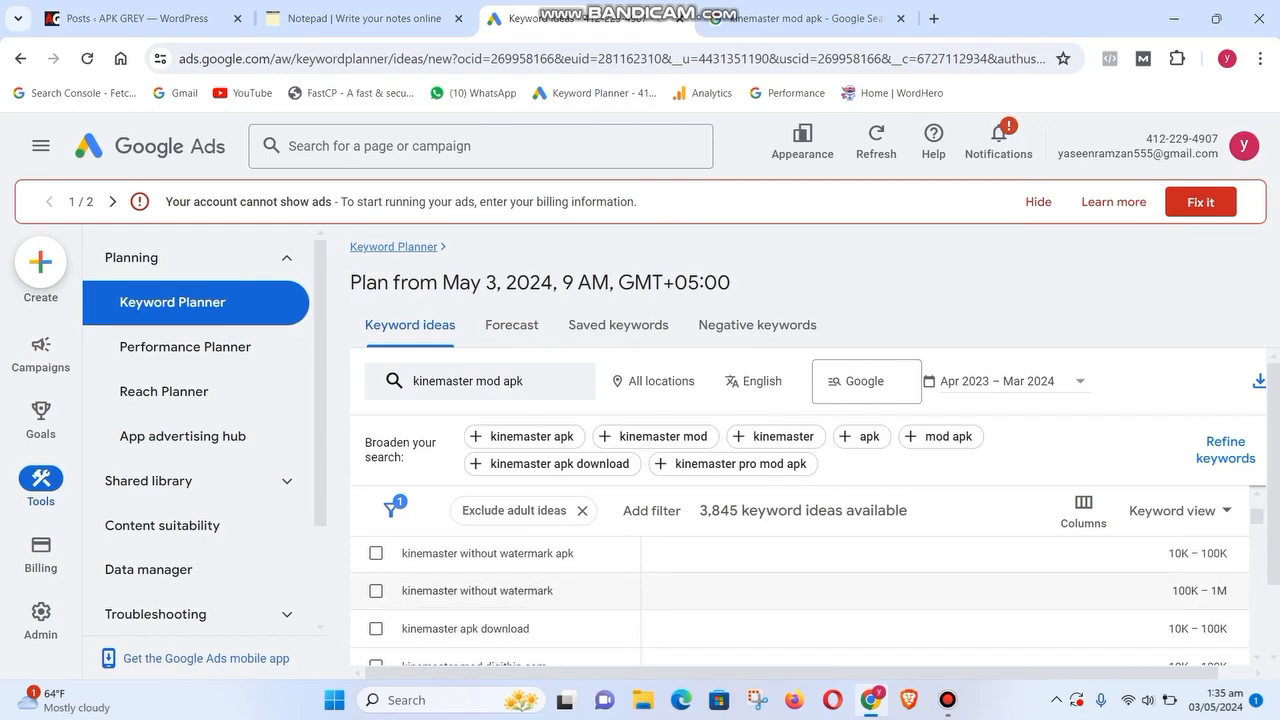
{"action": "left_click_drag", "start_coordinate": [401, 590], "coordinate": [554, 590]}
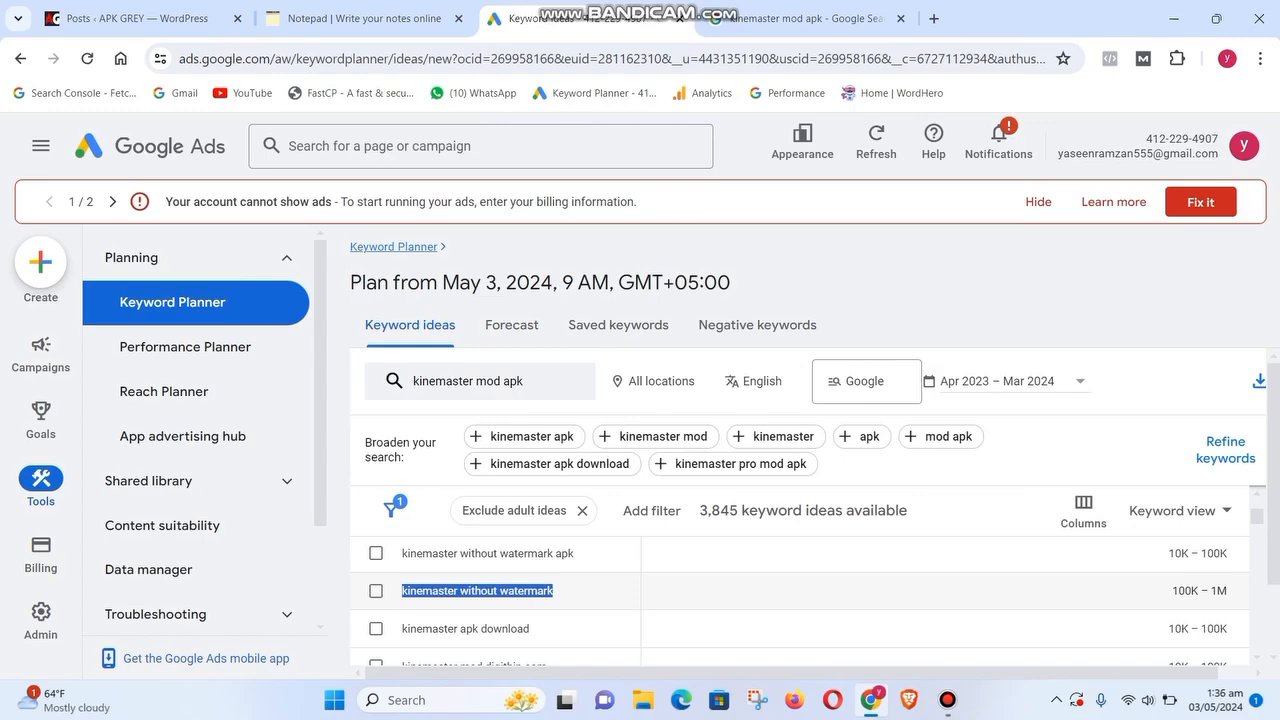
{"action": "left_click", "coordinate": [566, 591]}
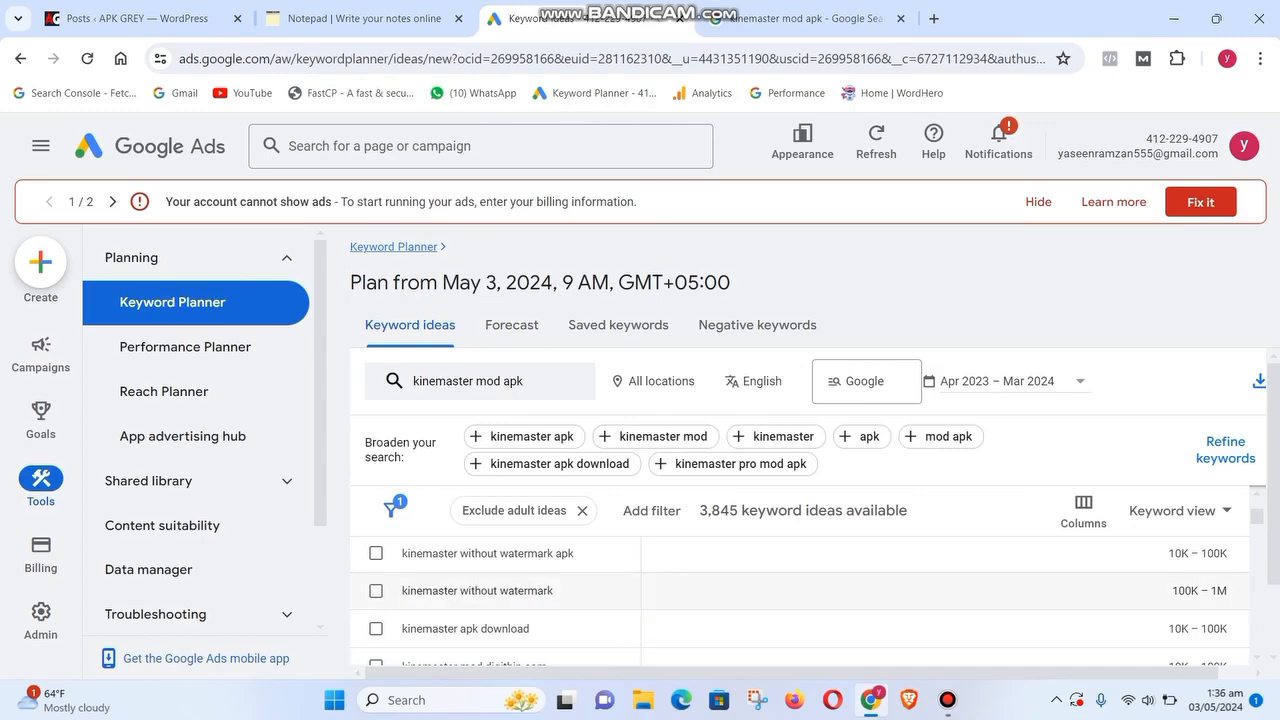
{"action": "left_click_drag", "start_coordinate": [460, 591], "coordinate": [553, 591]}
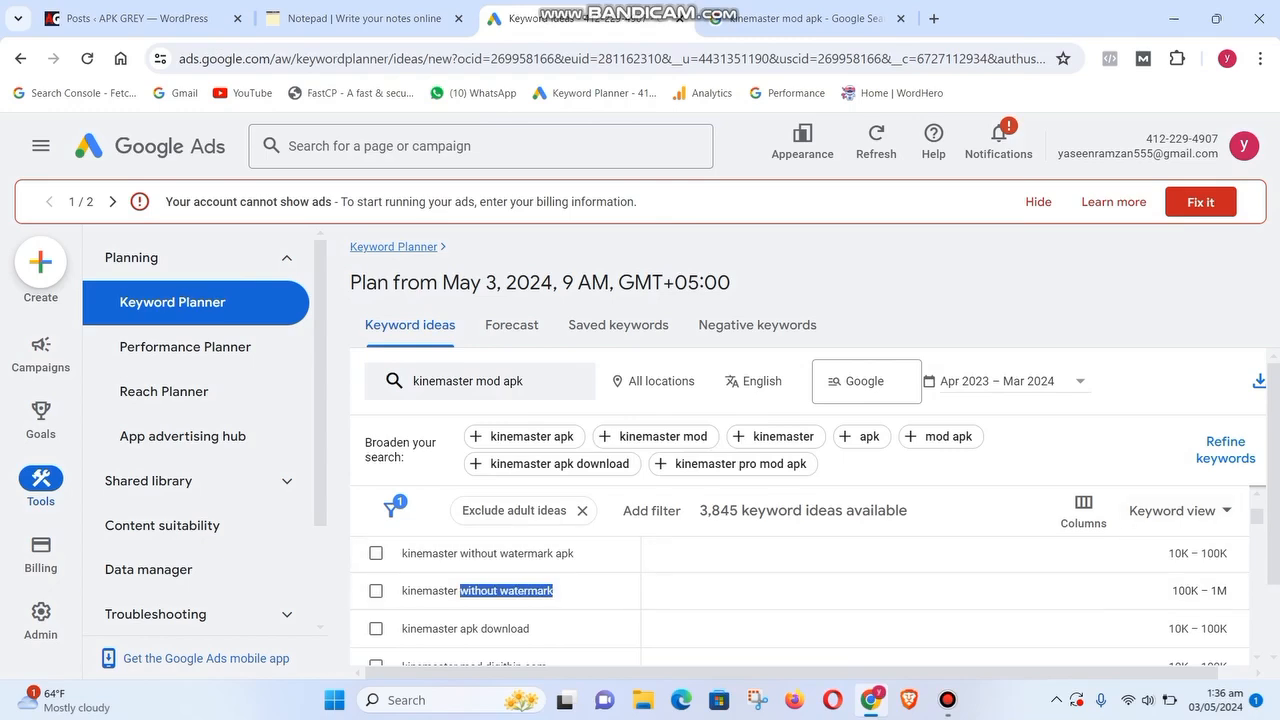
Step: Look through further keyword ideas for title wording, from "kinemaster apk download" to "kinemaster premium"
{"action": "scroll", "coordinate": [800, 600], "scroll_direction": "down", "scroll_amount": 1}
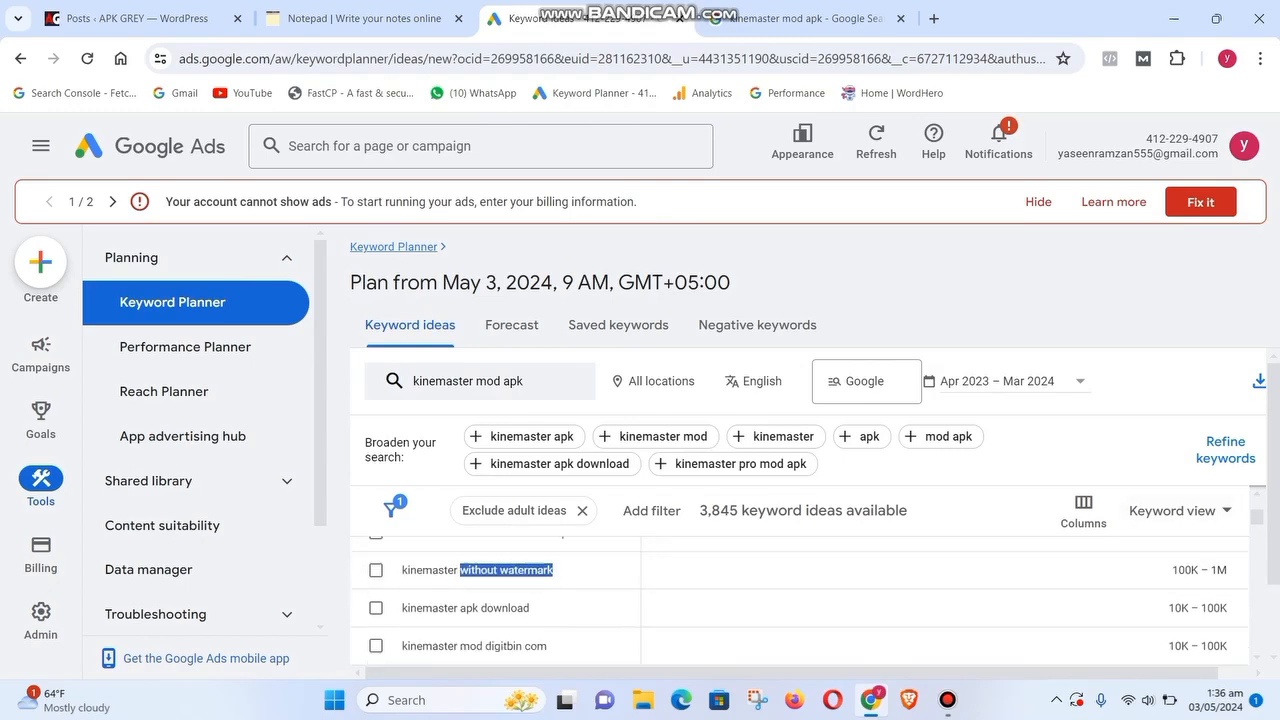
{"action": "scroll", "coordinate": [800, 600], "scroll_direction": "down", "scroll_amount": 1}
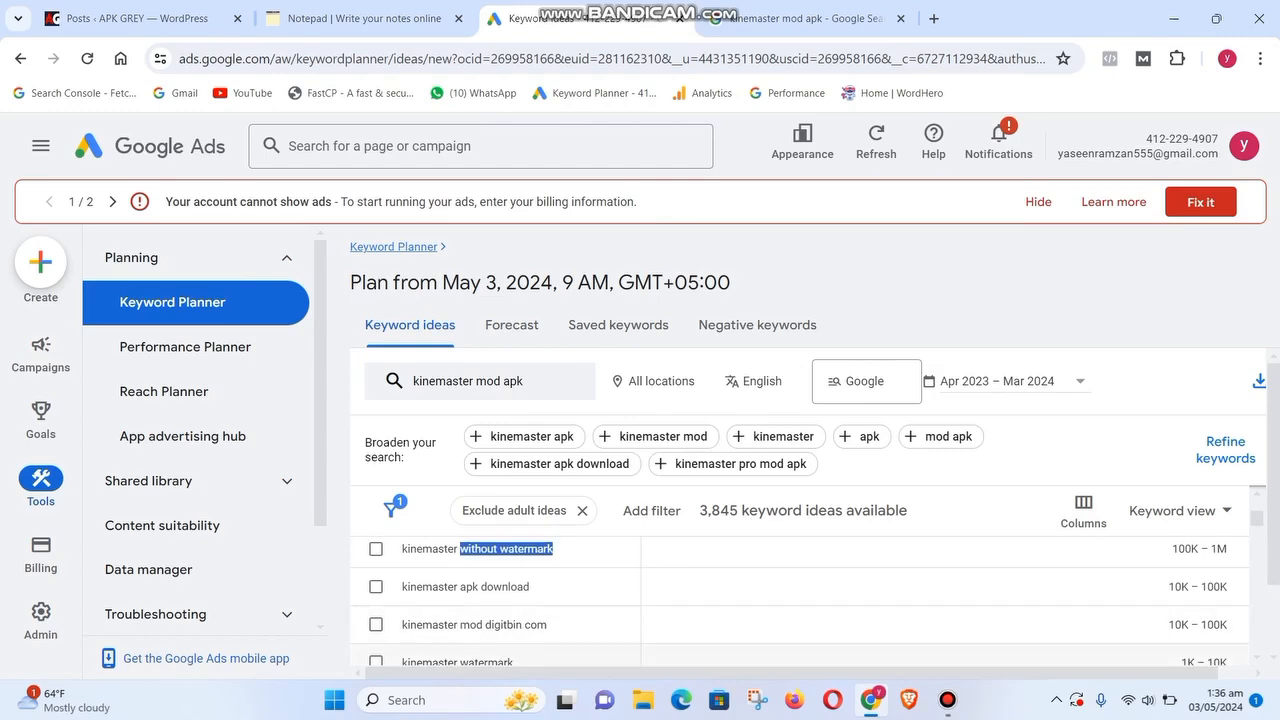
{"action": "left_click_drag", "start_coordinate": [401, 624], "coordinate": [547, 624]}
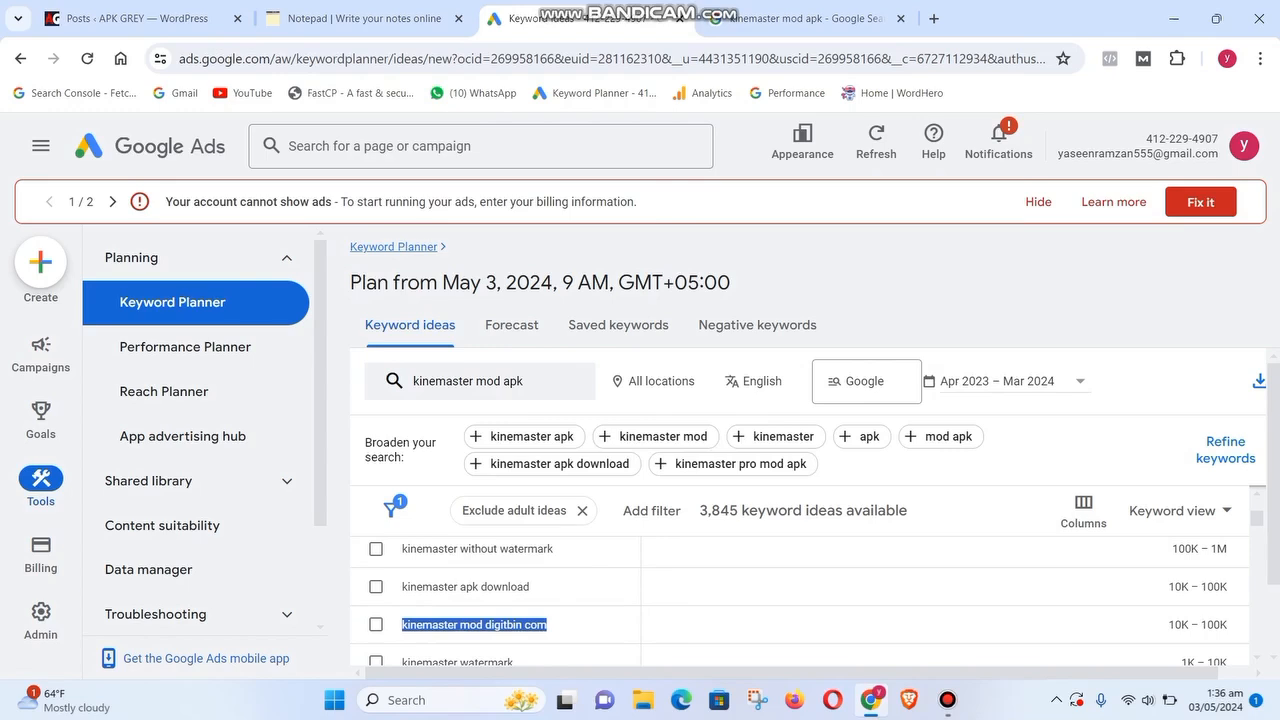
{"action": "scroll", "coordinate": [800, 600], "scroll_direction": "down", "scroll_amount": 1}
{"action": "scroll", "coordinate": [800, 600], "scroll_direction": "down", "scroll_amount": 1}
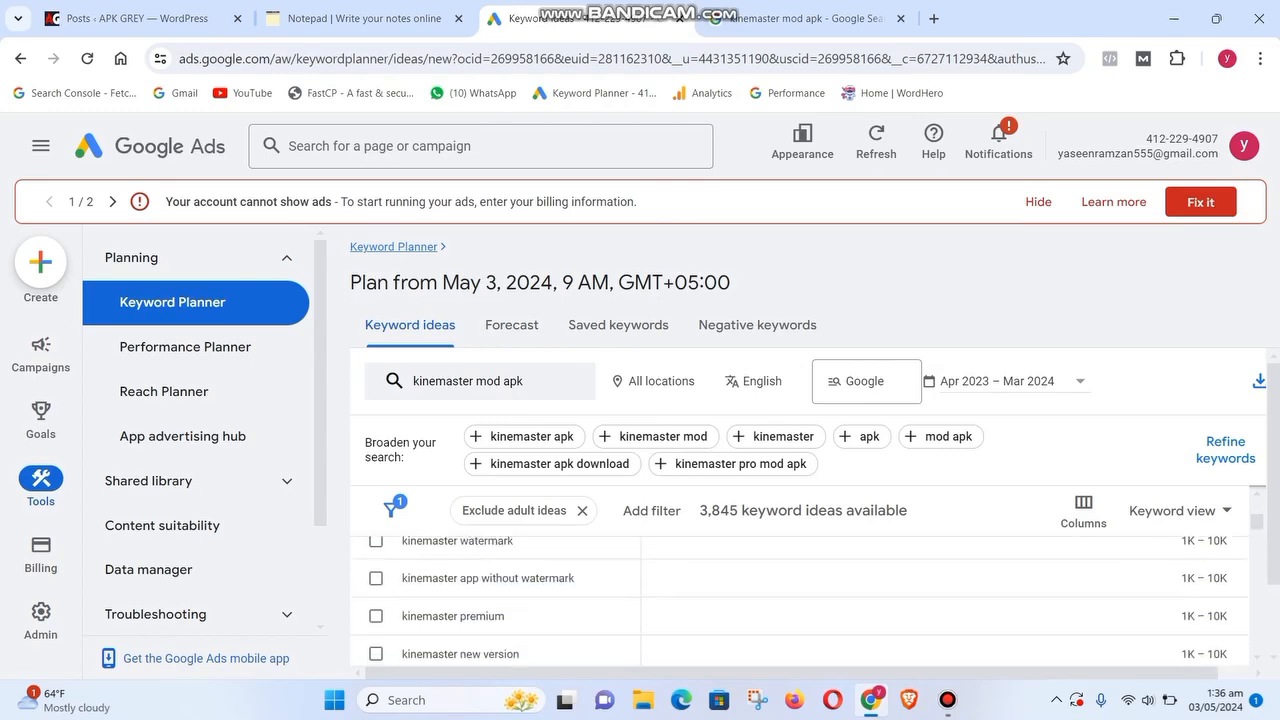
{"action": "double_click", "coordinate": [482, 616]}
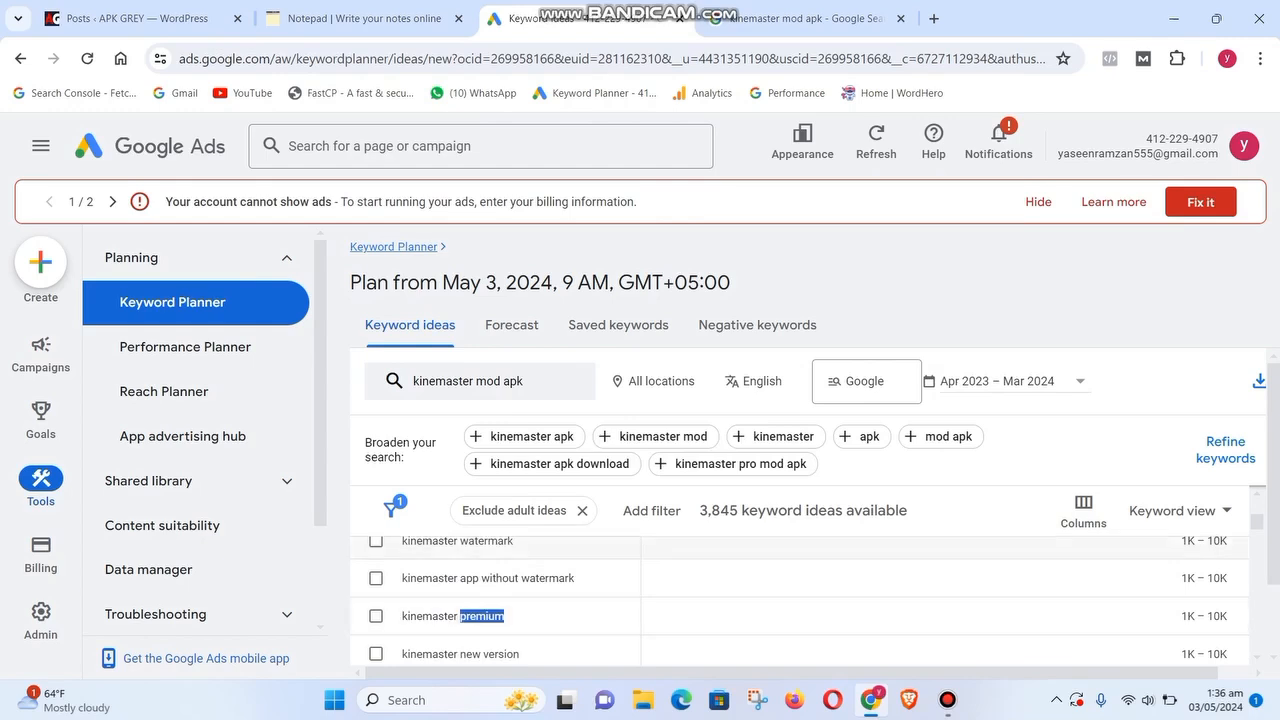
Step: Switch back to the online notepad and add 2024 after "(Without Watermark)" in the title
{"action": "left_click", "coordinate": [350, 18]}
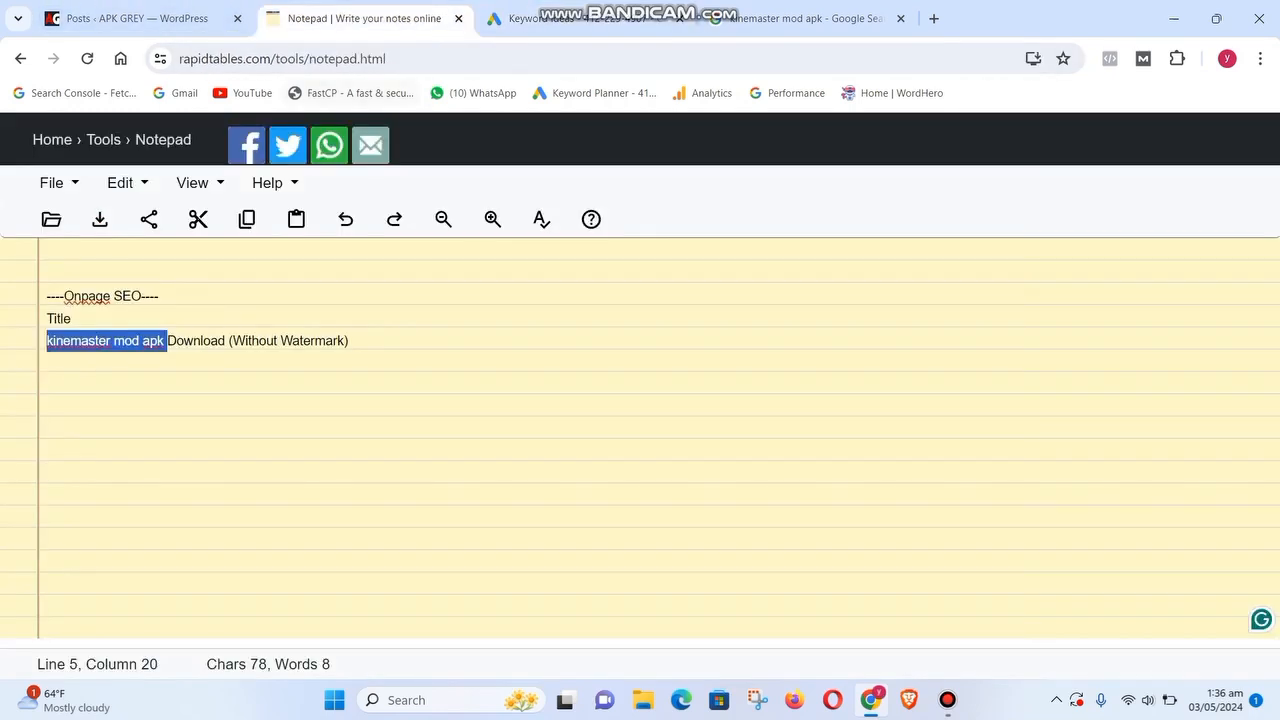
{"action": "left_click", "coordinate": [165, 341]}
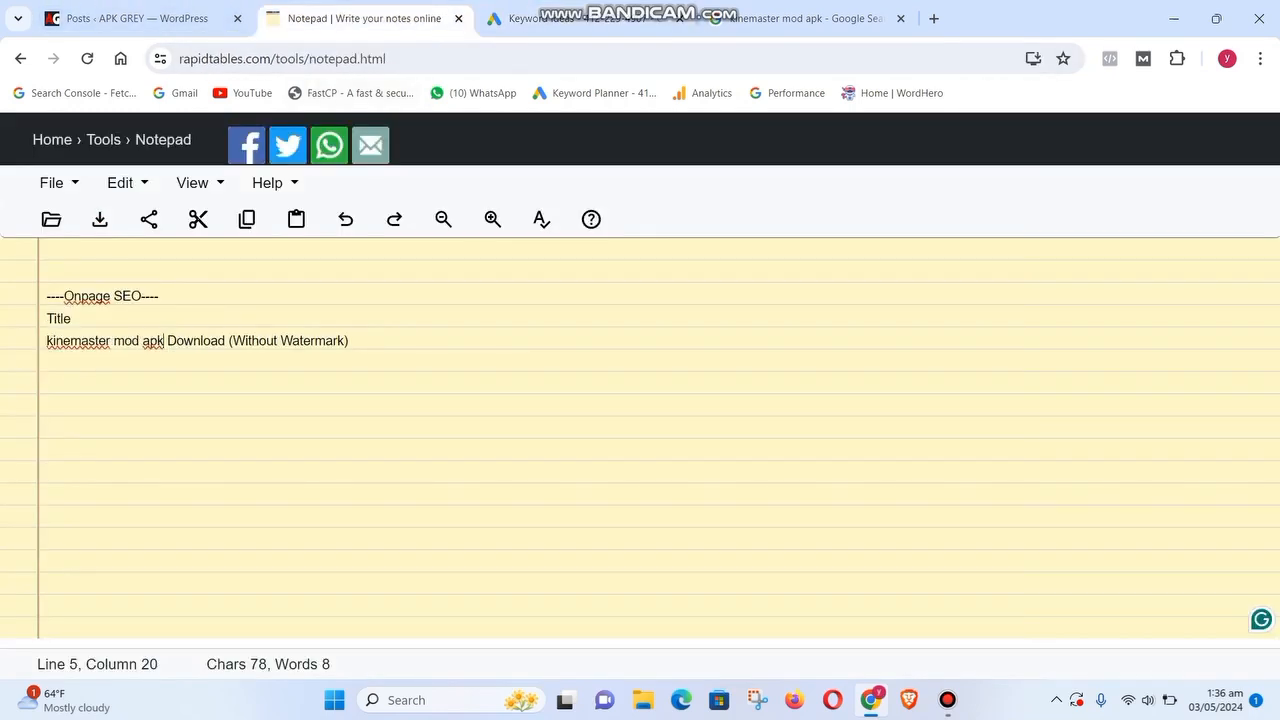
{"action": "left_click", "coordinate": [353, 341]}
{"action": "type", "text": "2024"}
Step: Review the title's parts one by one: the year, the main keyword and the "(Without Watermark)" phrase
{"action": "left_click_drag", "start_coordinate": [381, 341], "coordinate": [359, 341]}
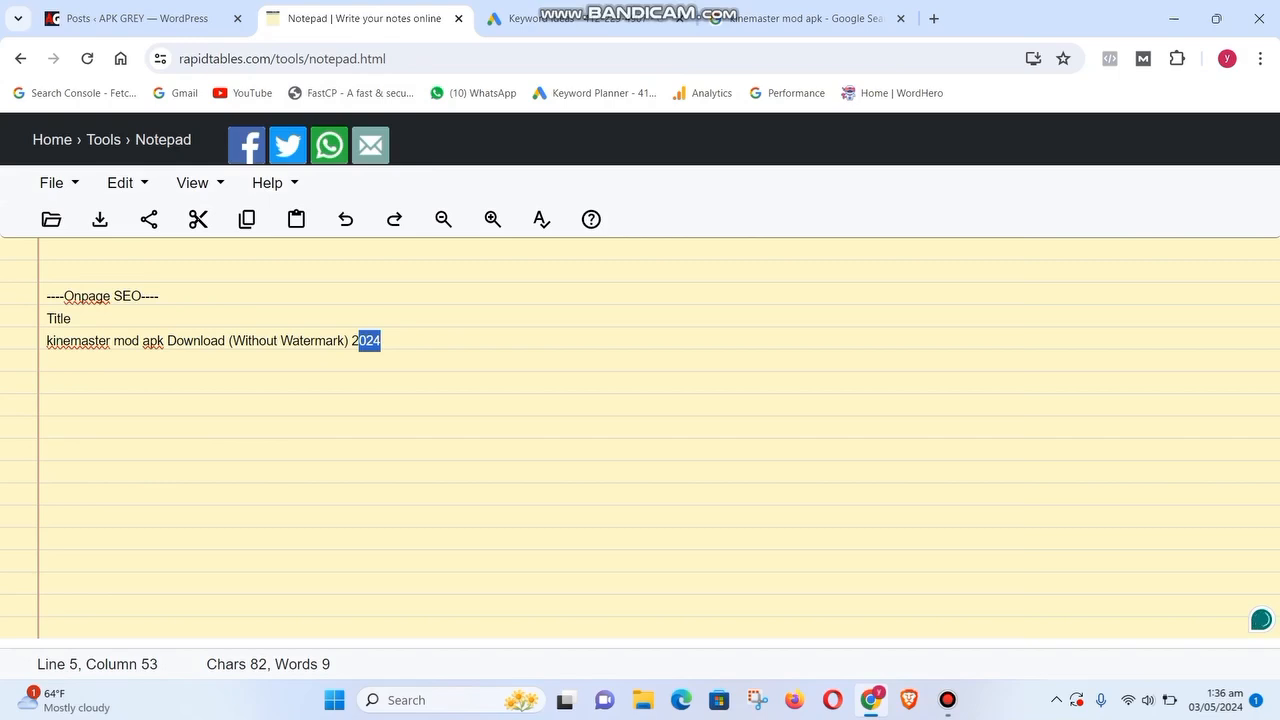
{"action": "left_click_drag", "start_coordinate": [229, 341], "coordinate": [325, 341]}
{"action": "left_click", "coordinate": [160, 341]}
{"action": "left_click_drag", "start_coordinate": [163, 341], "coordinate": [51, 341]}
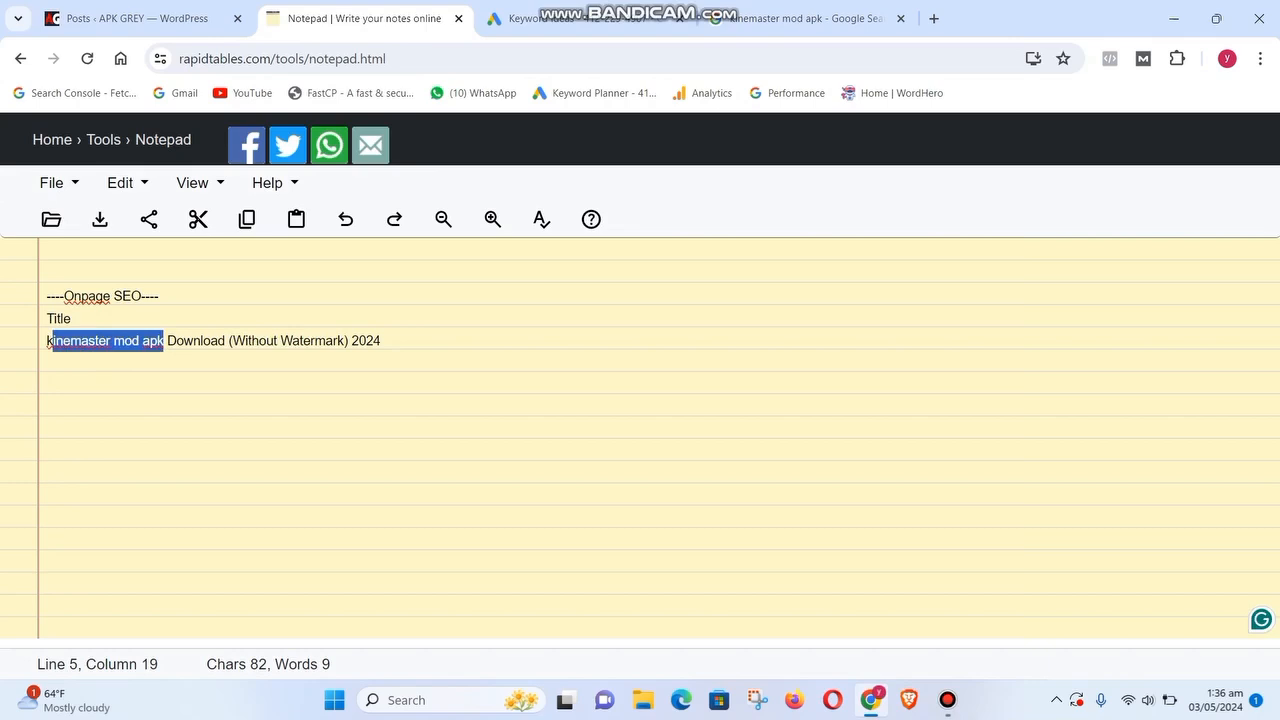
{"action": "left_click_drag", "start_coordinate": [229, 341], "coordinate": [344, 341]}
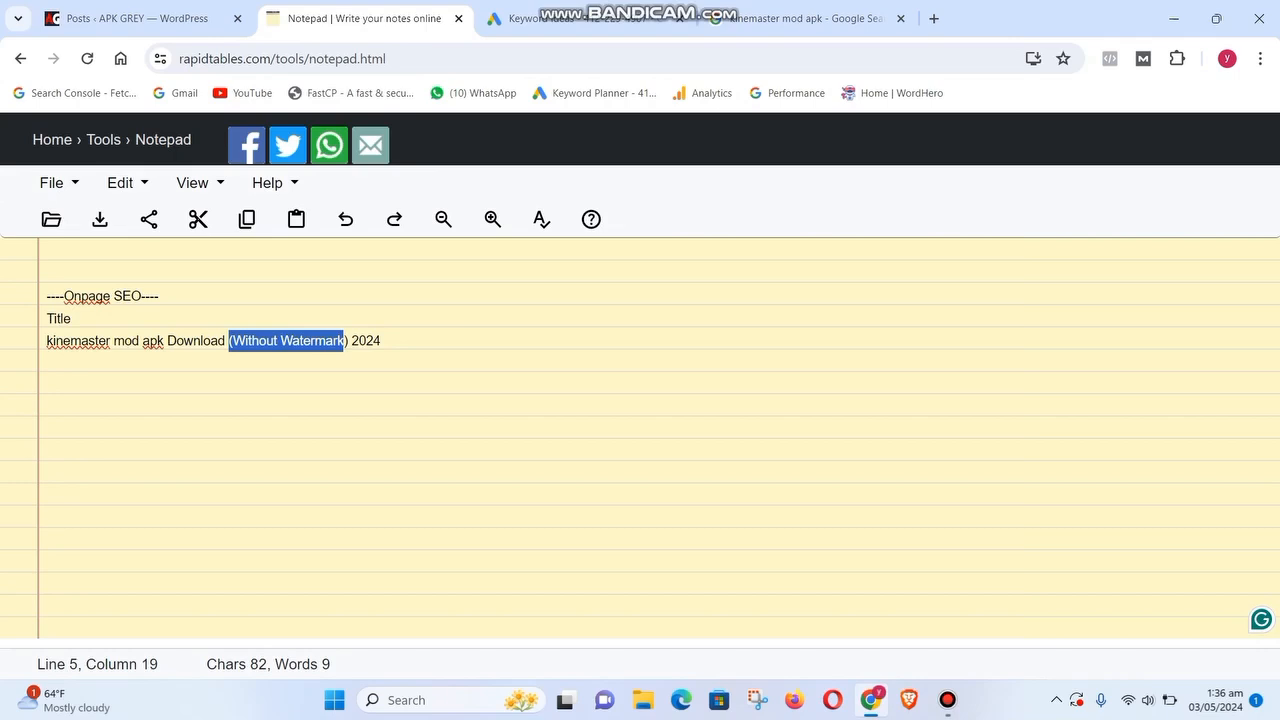
{"action": "key", "text": "shift+Left"}
{"action": "key", "text": "shift+Left"}
Step: Append "(Premium, unlocked)" to the title after 2024
{"action": "left_click", "coordinate": [381, 341]}
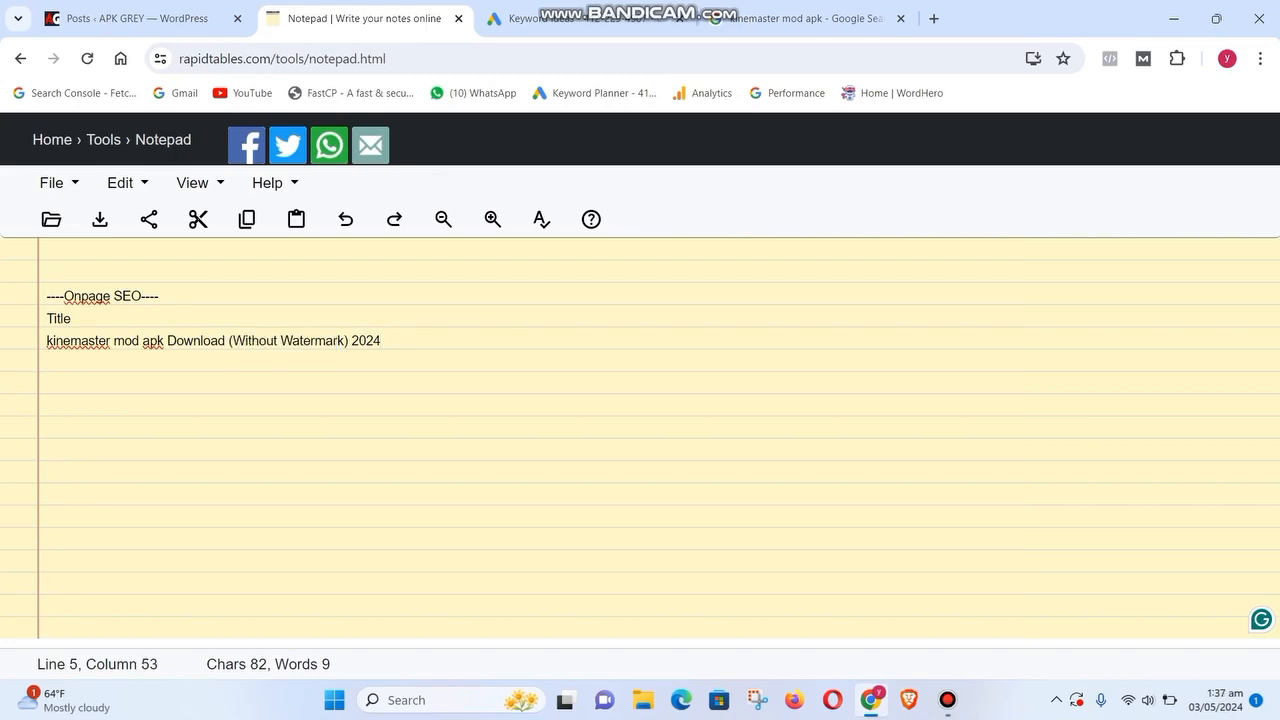
{"action": "type", "text": "(Prem"}
{"action": "type", "text": ")"}
{"action": "key", "text": "Left"}
{"action": "type", "text": "Prem"}
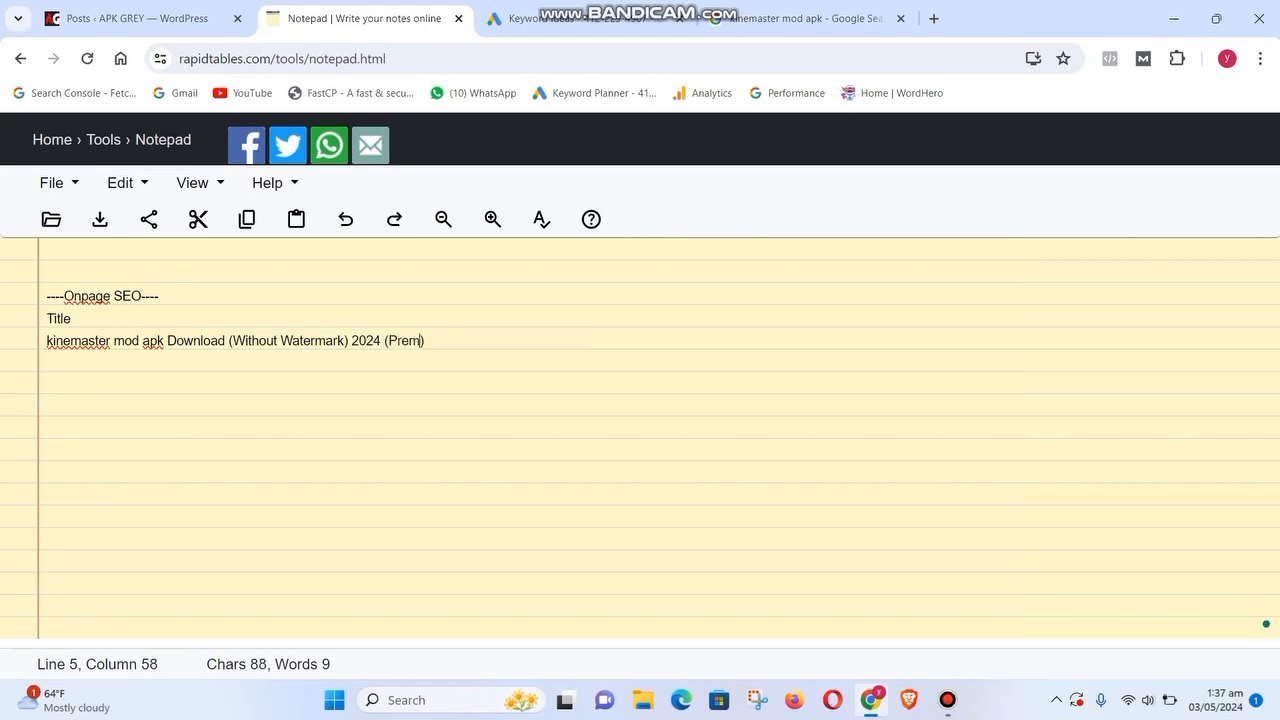
{"action": "type", "text": "ium, u"}
{"action": "type", "text": "nlocked"}
{"action": "key", "text": "BackSpace"}
{"action": "key", "text": "BackSpace"}
{"action": "key", "text": "BackSpace"}
{"action": "key", "text": "BackSpace"}
{"action": "key", "text": "BackSpace"}
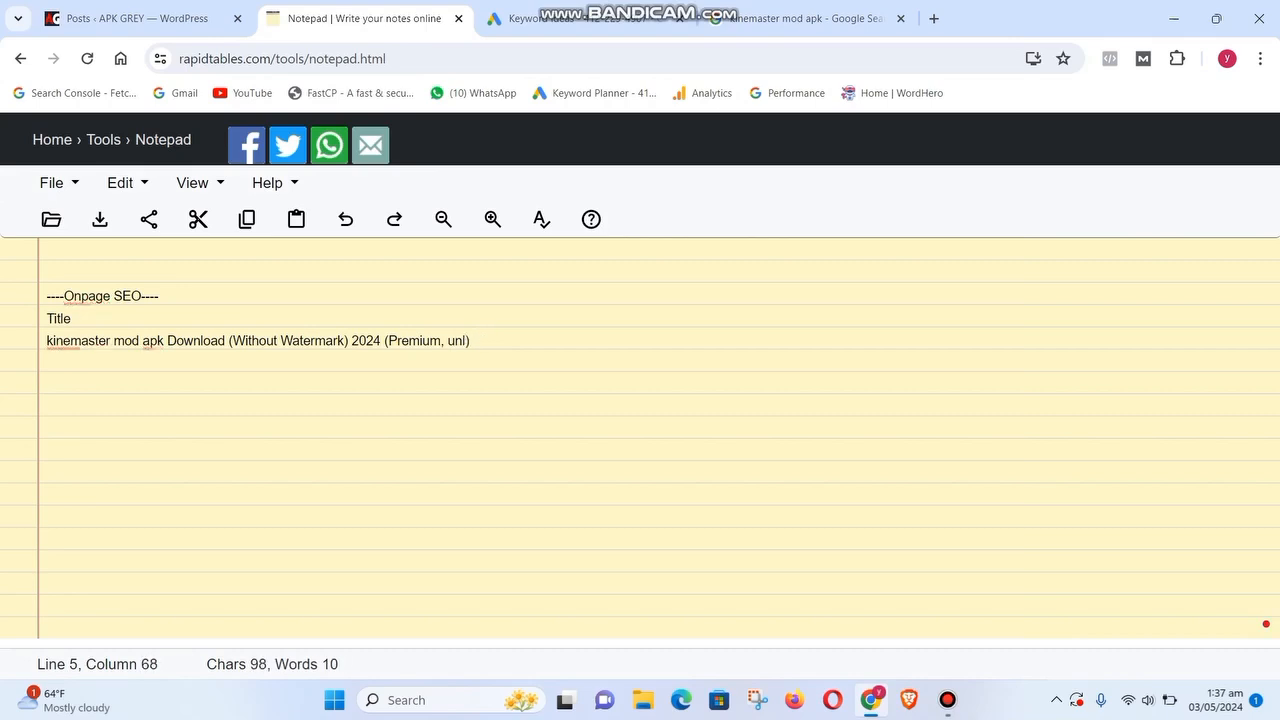
{"action": "type", "text": "ocked"}
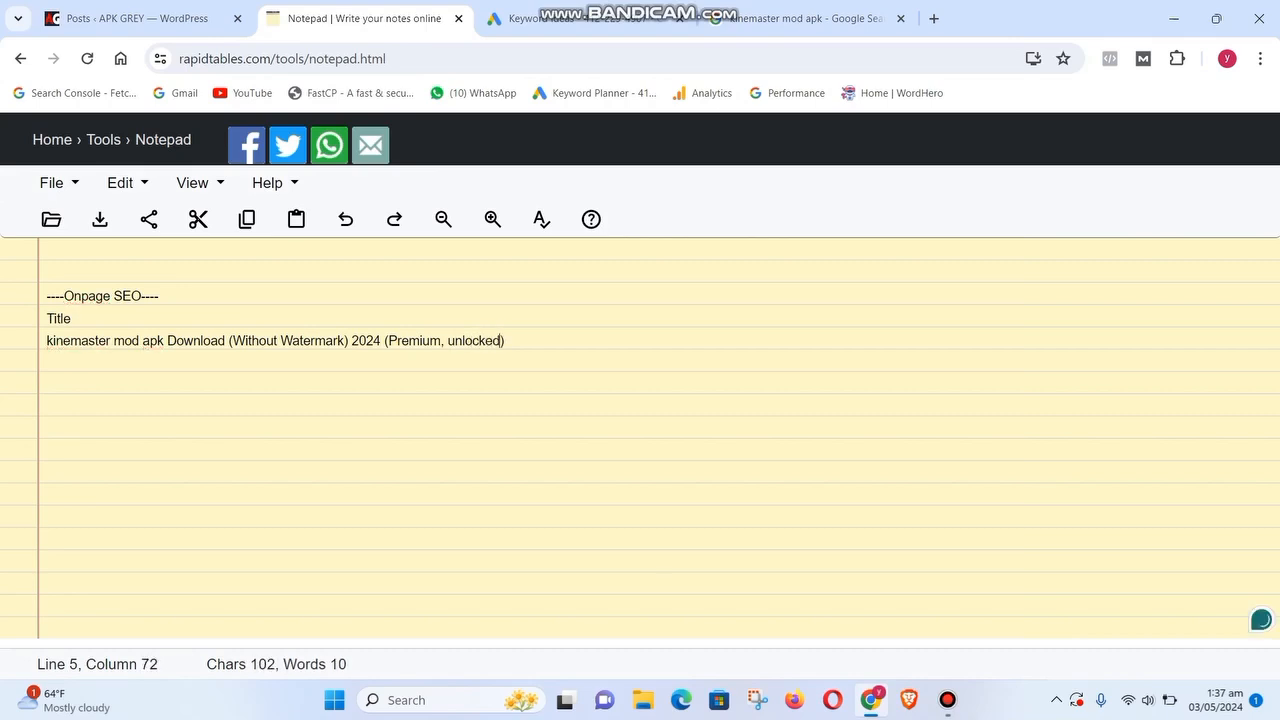
Step: Review the whole title line, then its ending from 2024 through "(Premium, unlocked)"
{"action": "left_click_drag", "start_coordinate": [505, 340], "coordinate": [63, 341]}
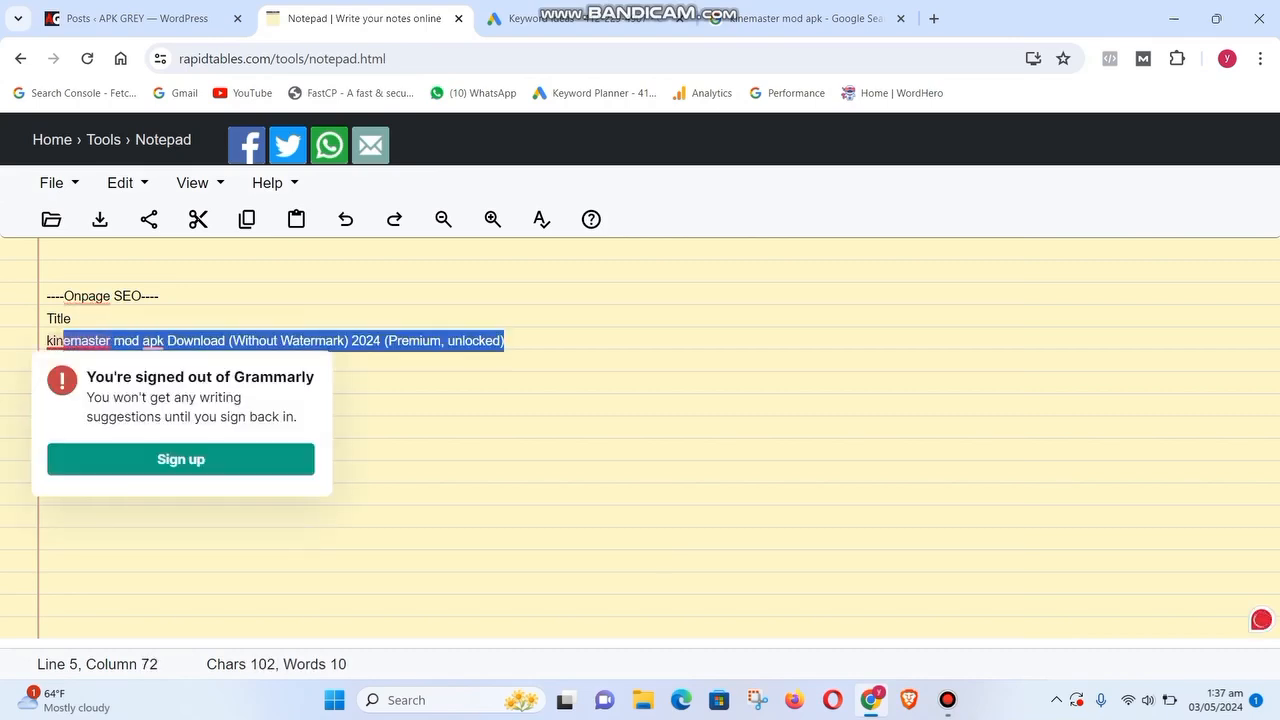
{"action": "left_click", "coordinate": [72, 319]}
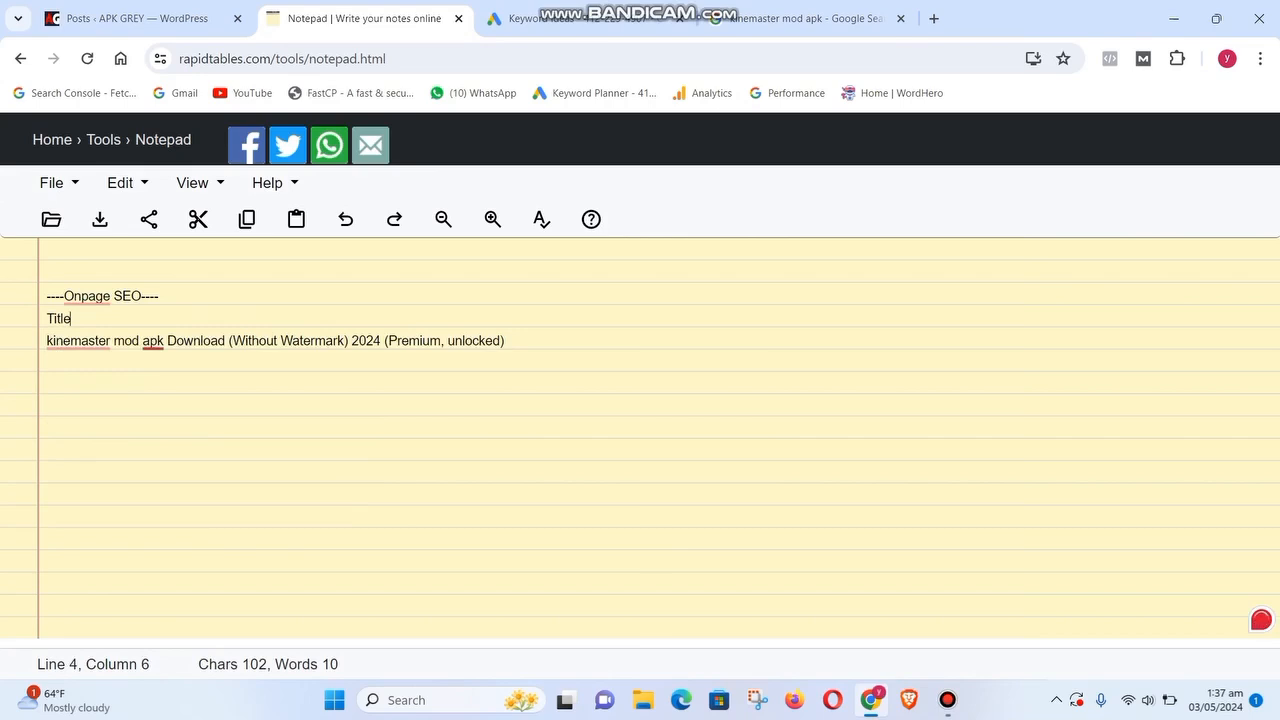
{"action": "left_click", "coordinate": [351, 341]}
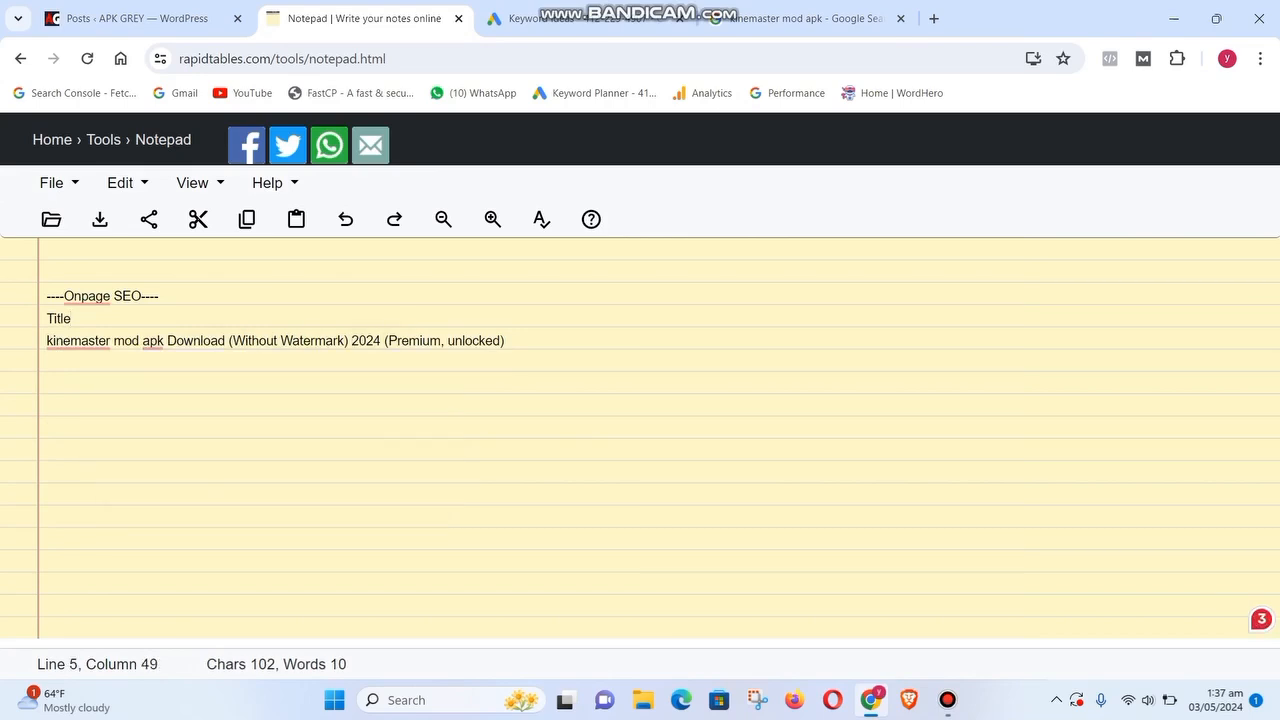
{"action": "left_click_drag", "start_coordinate": [351, 341], "coordinate": [504, 341]}
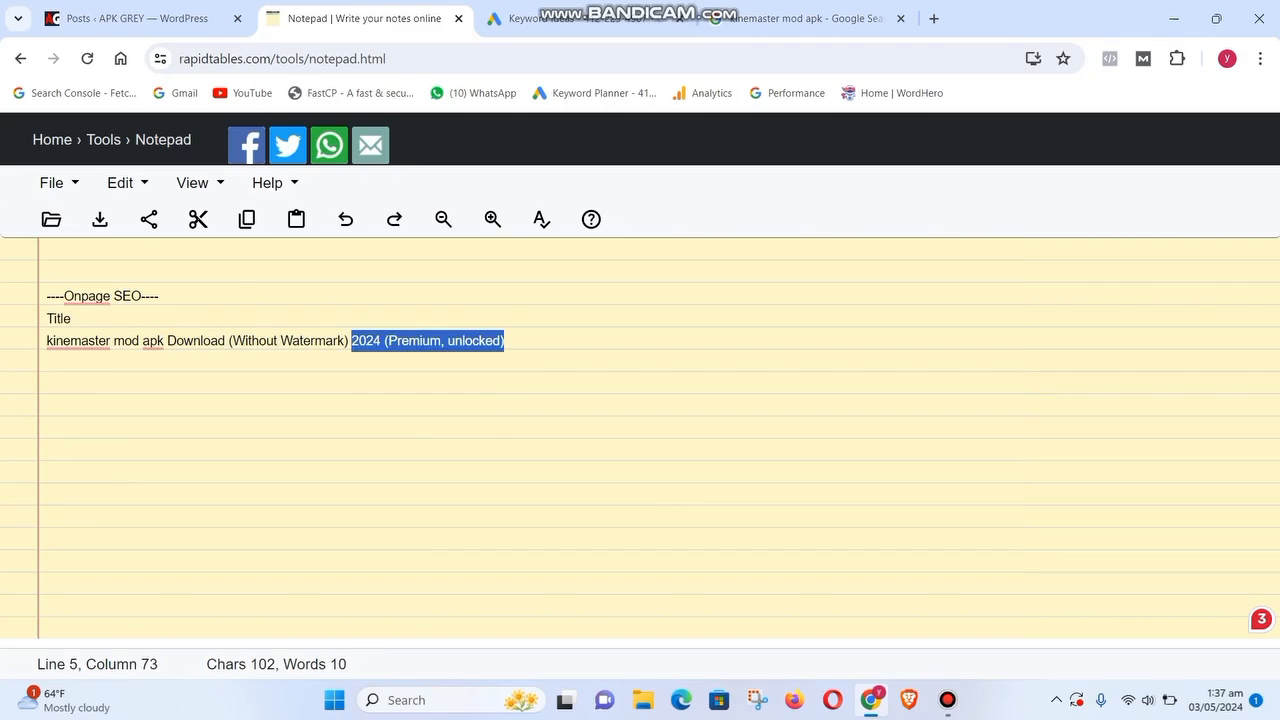
Step: Review the title's "(Premium, unlocked)" ending, its main keyword at the start and the "(Without Watermark)" phrase
{"action": "left_click", "coordinate": [409, 341]}
{"action": "left_click_drag", "start_coordinate": [384, 341], "coordinate": [504, 341]}
{"action": "left_click", "coordinate": [505, 341]}
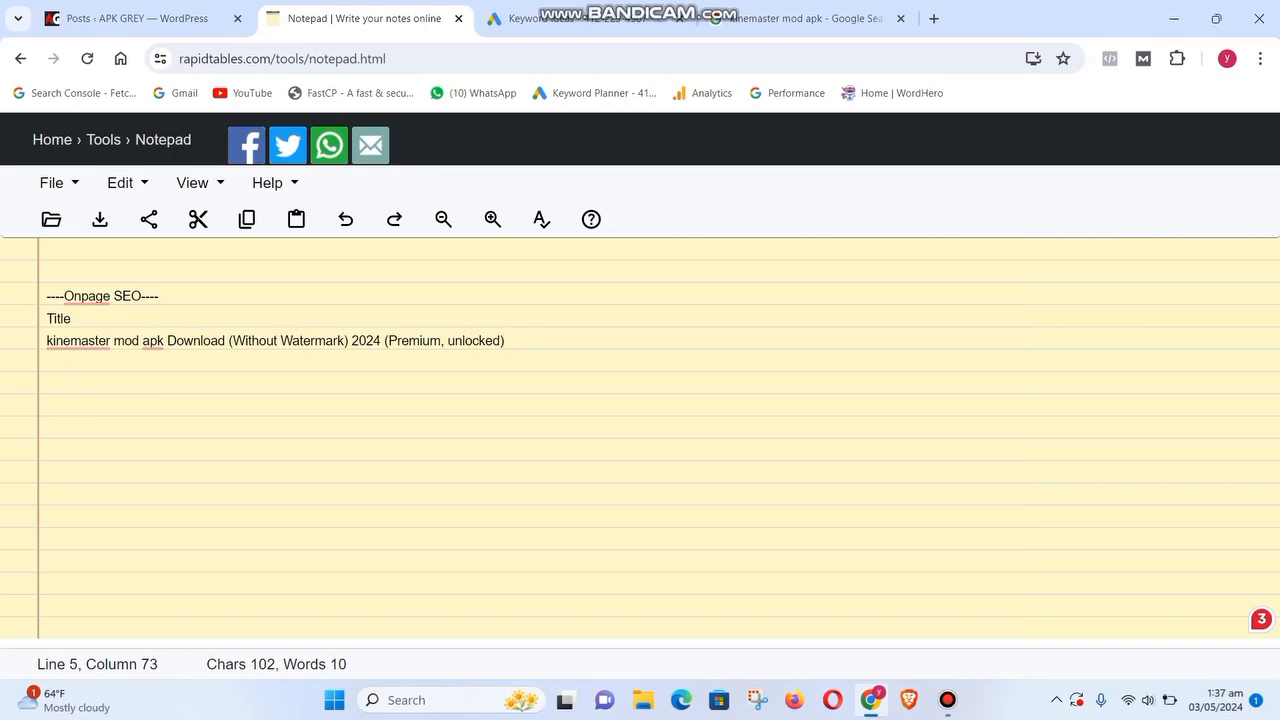
{"action": "left_click_drag", "start_coordinate": [165, 341], "coordinate": [48, 341]}
{"action": "left_click", "coordinate": [259, 341]}
{"action": "left_click", "coordinate": [259, 341]}
{"action": "key", "text": "shift+Right"}
{"action": "key", "text": "shift+Right"}
{"action": "key", "text": "shift+Right"}
{"action": "key", "text": "shift+Right"}
{"action": "key", "text": "shift+Right"}
{"action": "key", "text": "shift+Right"}
{"action": "key", "text": "shift+Right"}
{"action": "key", "text": "shift+Right"}
{"action": "key", "text": "shift+Right"}
{"action": "key", "text": "shift+Right"}
{"action": "key", "text": "shift+Right"}
{"action": "key", "text": "shift+Right"}
{"action": "key", "text": "shift+Right"}
{"action": "key", "text": "shift+Right"}
{"action": "key", "text": "shift+Right"}
{"action": "key", "text": "shift+Right"}
{"action": "key", "text": "shift+Right"}
{"action": "key", "text": "shift+Right"}
{"action": "key", "text": "shift+Right"}
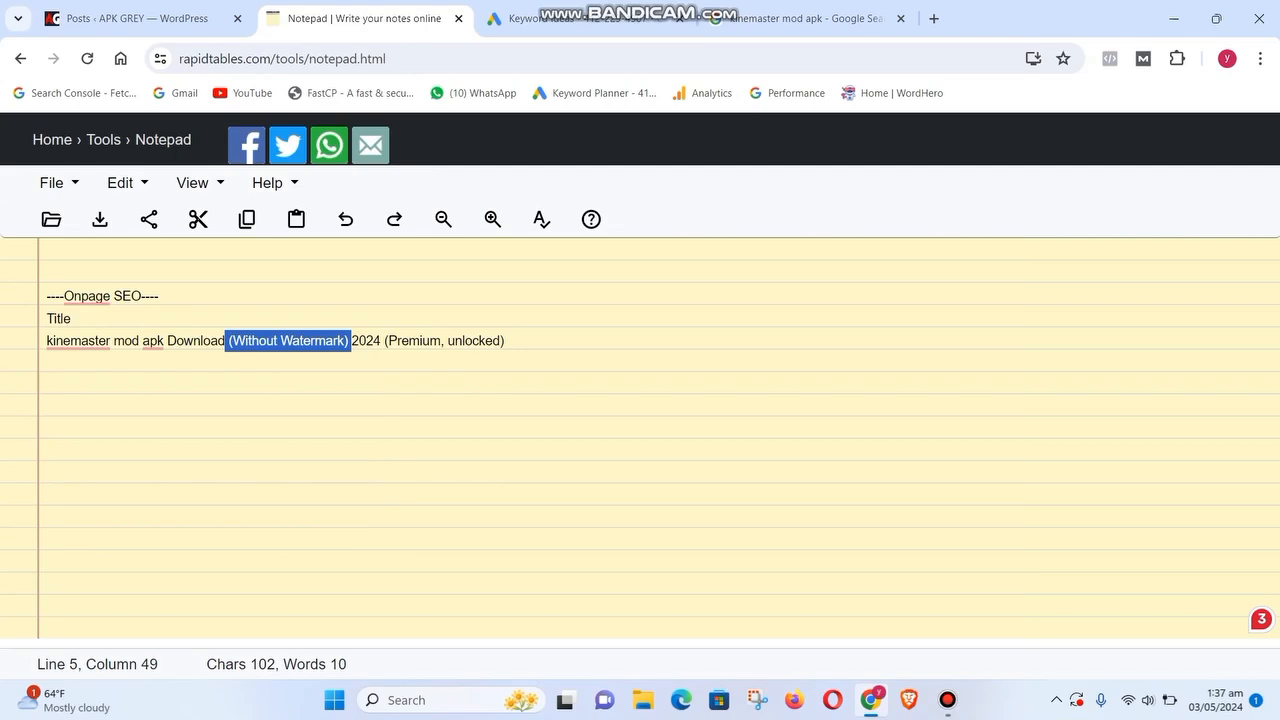
Step: Rerun the Google search for "kinemaster mod apk" and open the ApkModGet result "Kinemaster Mod Apk (Without Watermark)" in a new tab
{"action": "left_click", "coordinate": [820, 14]}
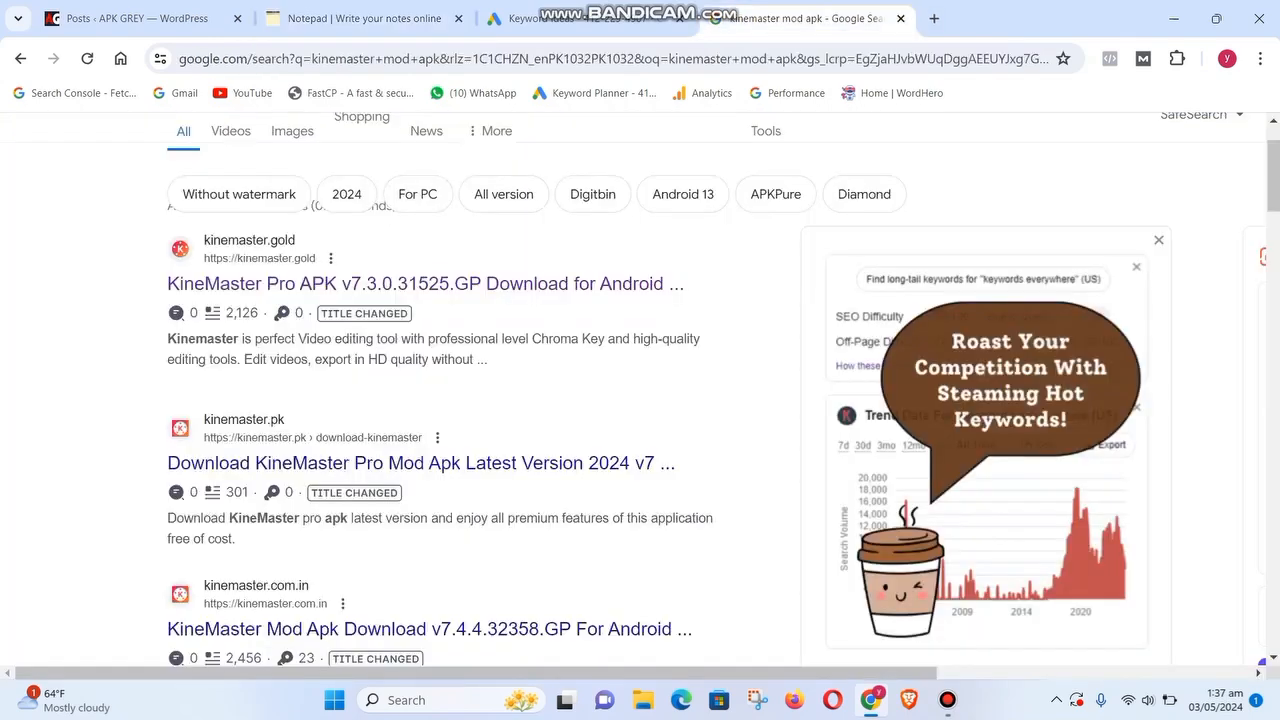
{"action": "scroll", "coordinate": [640, 400], "scroll_direction": "up", "scroll_amount": 1}
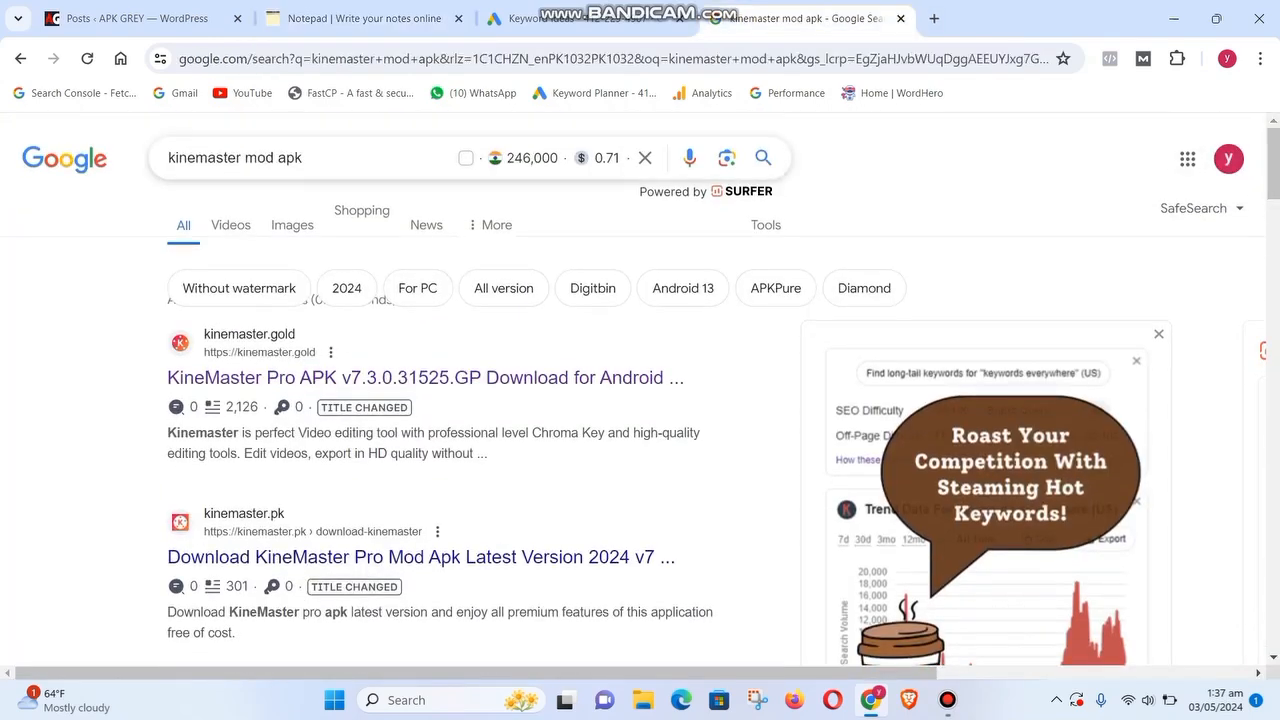
{"action": "left_click", "coordinate": [763, 158]}
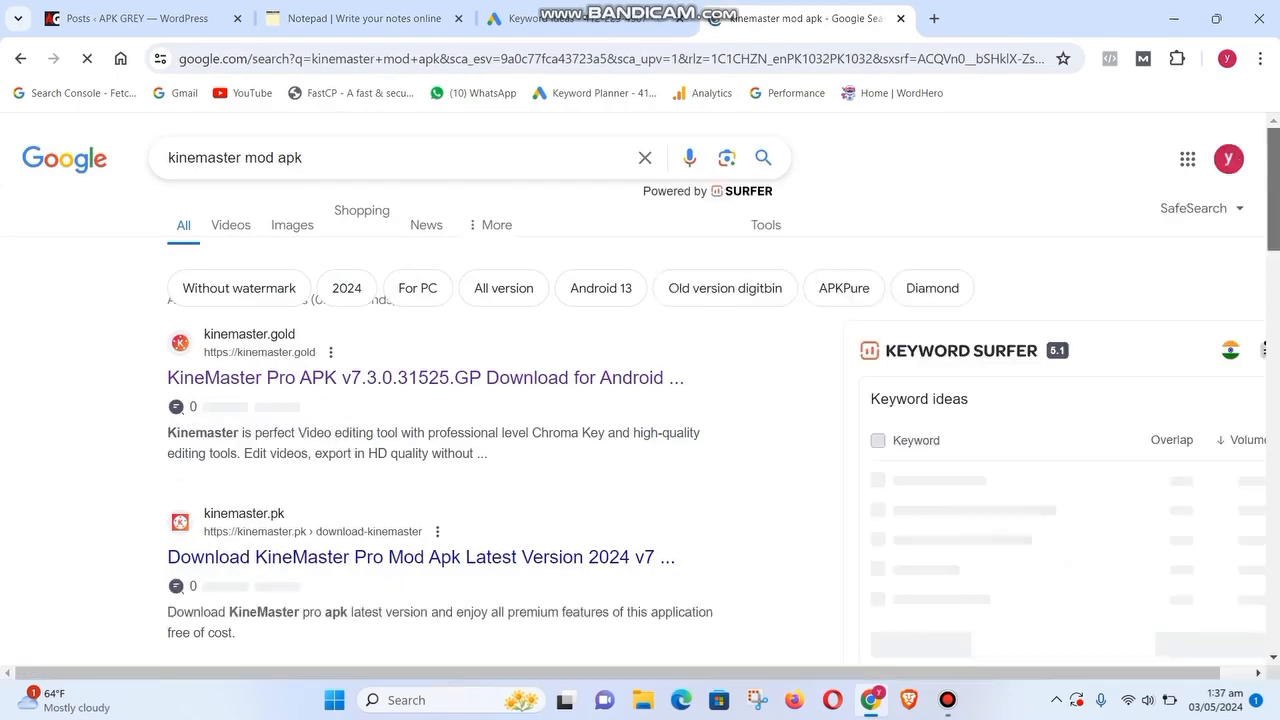
{"action": "scroll", "coordinate": [640, 400], "scroll_direction": "down", "scroll_amount": 6}
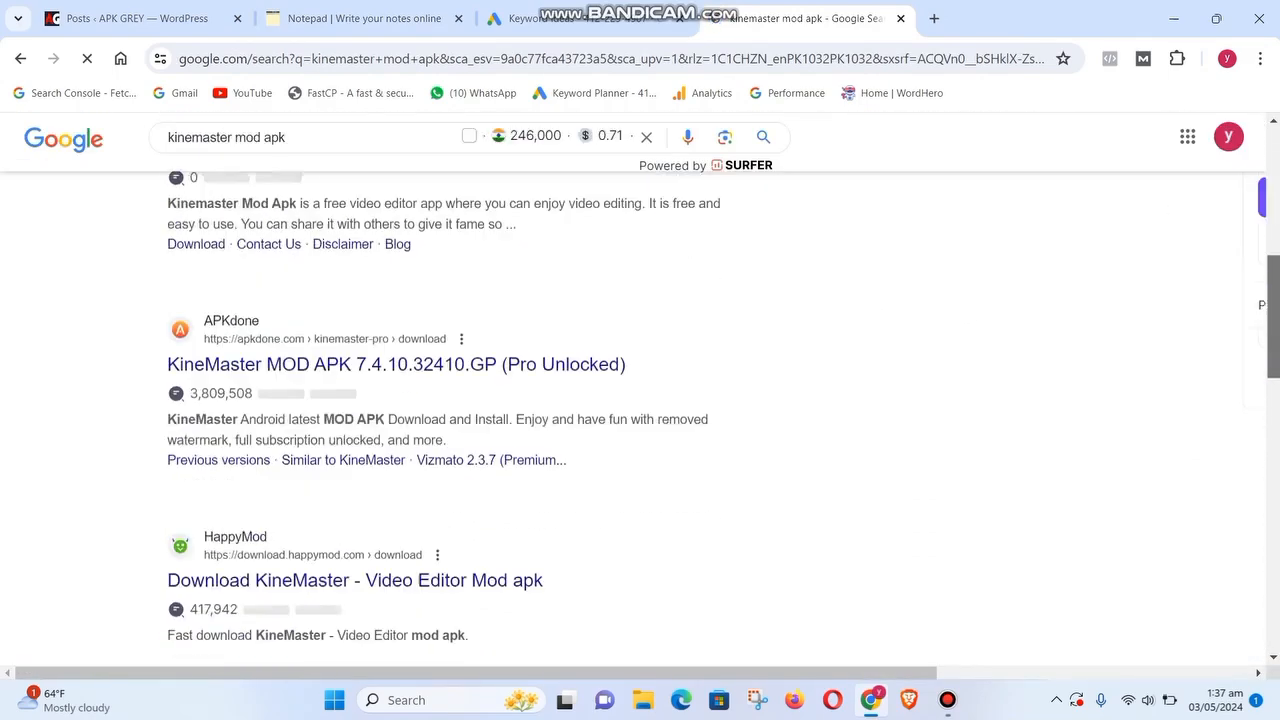
{"action": "scroll", "coordinate": [640, 400], "scroll_direction": "down", "scroll_amount": 7}
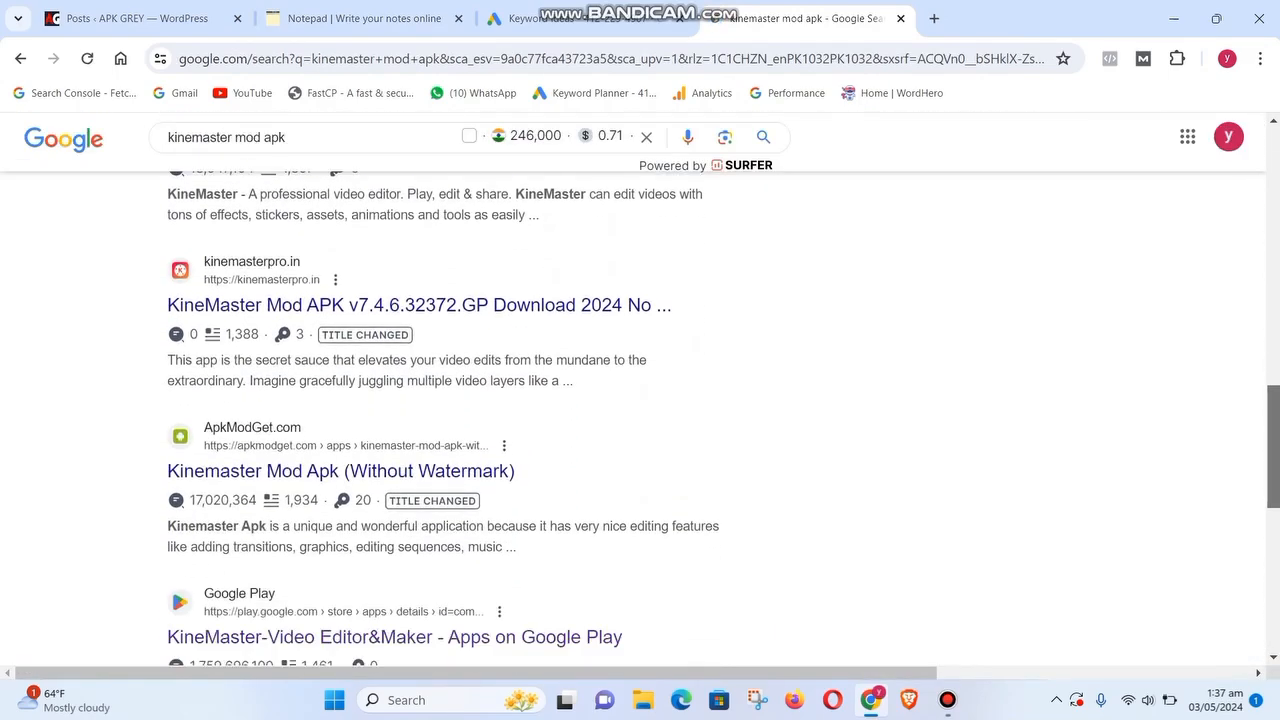
{"action": "scroll", "coordinate": [340, 420], "scroll_direction": "down", "scroll_amount": 1}
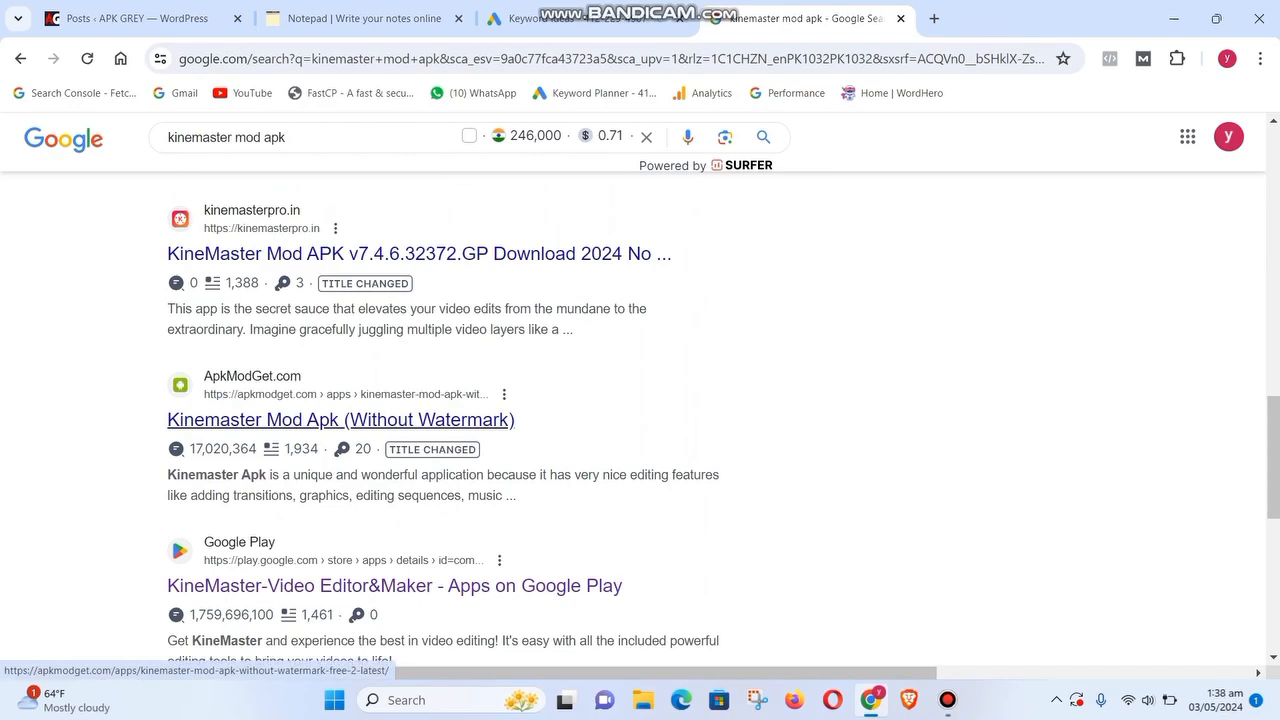
{"action": "right_click", "coordinate": [366, 415]}
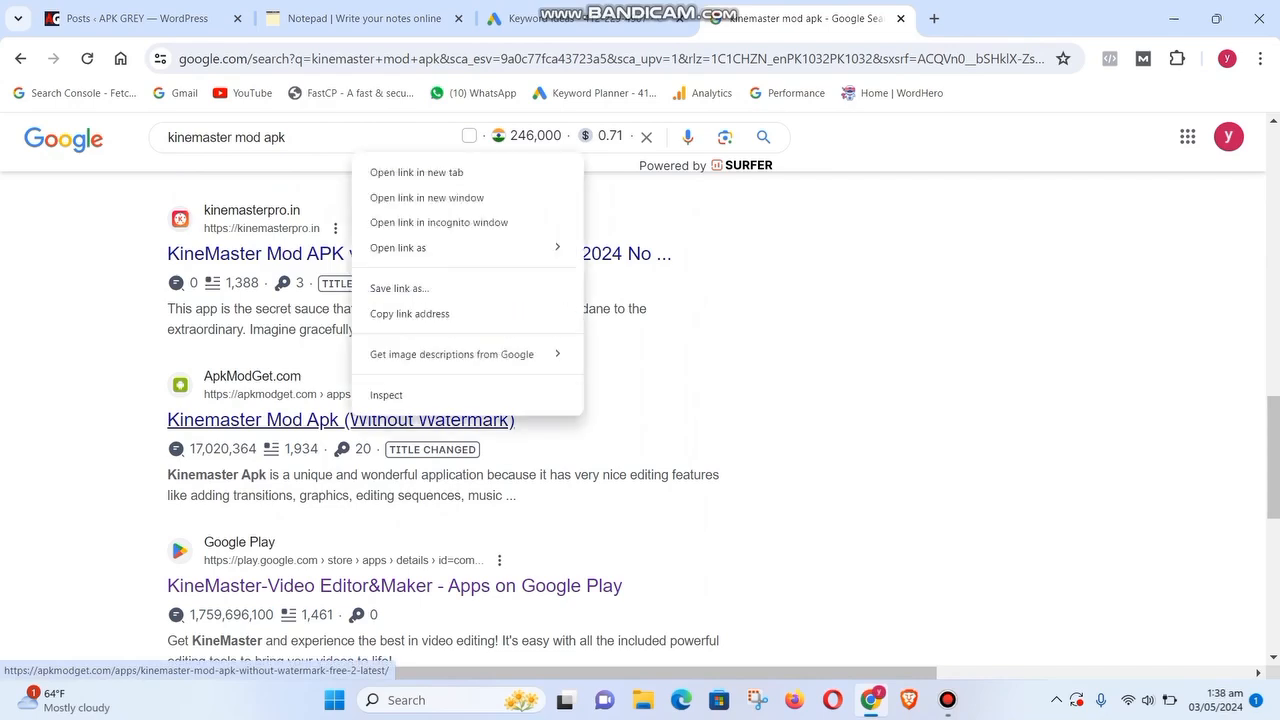
{"action": "left_click", "coordinate": [414, 171]}
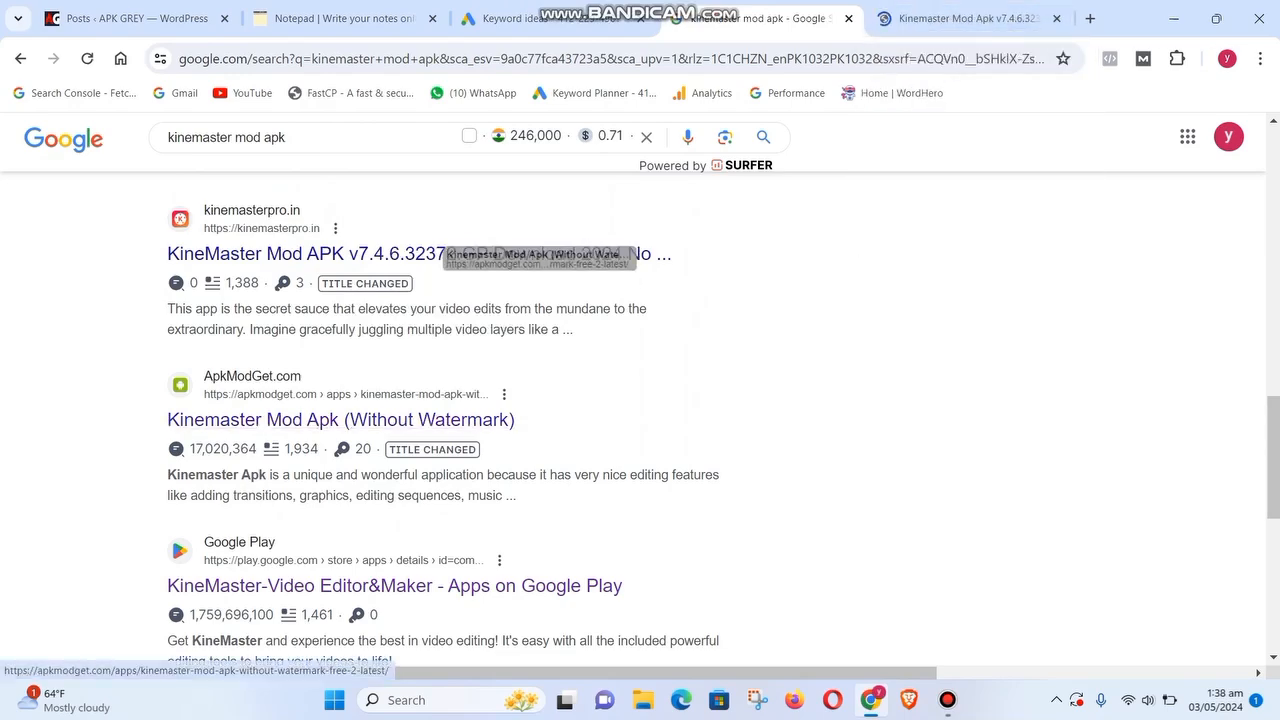
Step: Examine the search query and compare it with the titles of the top-ranking Google results
{"action": "scroll", "coordinate": [640, 400], "scroll_direction": "up", "scroll_amount": 10}
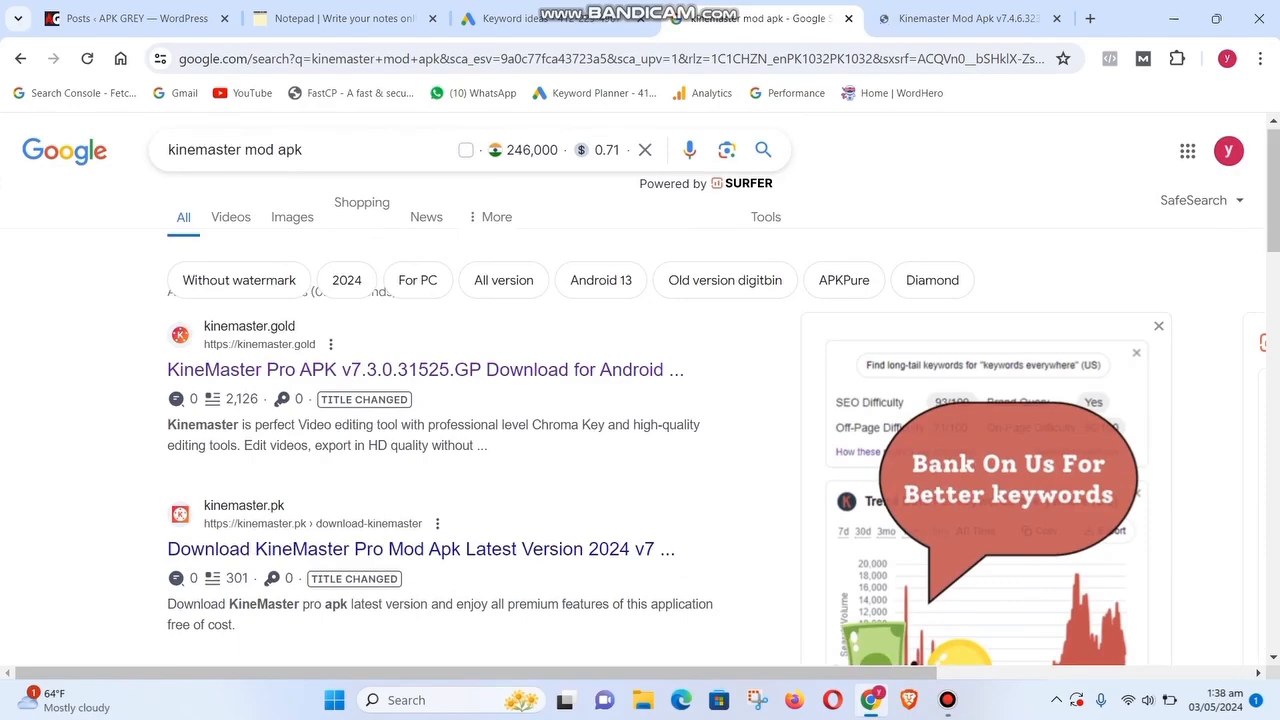
{"action": "left_click_drag", "start_coordinate": [303, 150], "coordinate": [166, 150]}
{"action": "scroll", "coordinate": [640, 400], "scroll_direction": "down", "scroll_amount": 1}
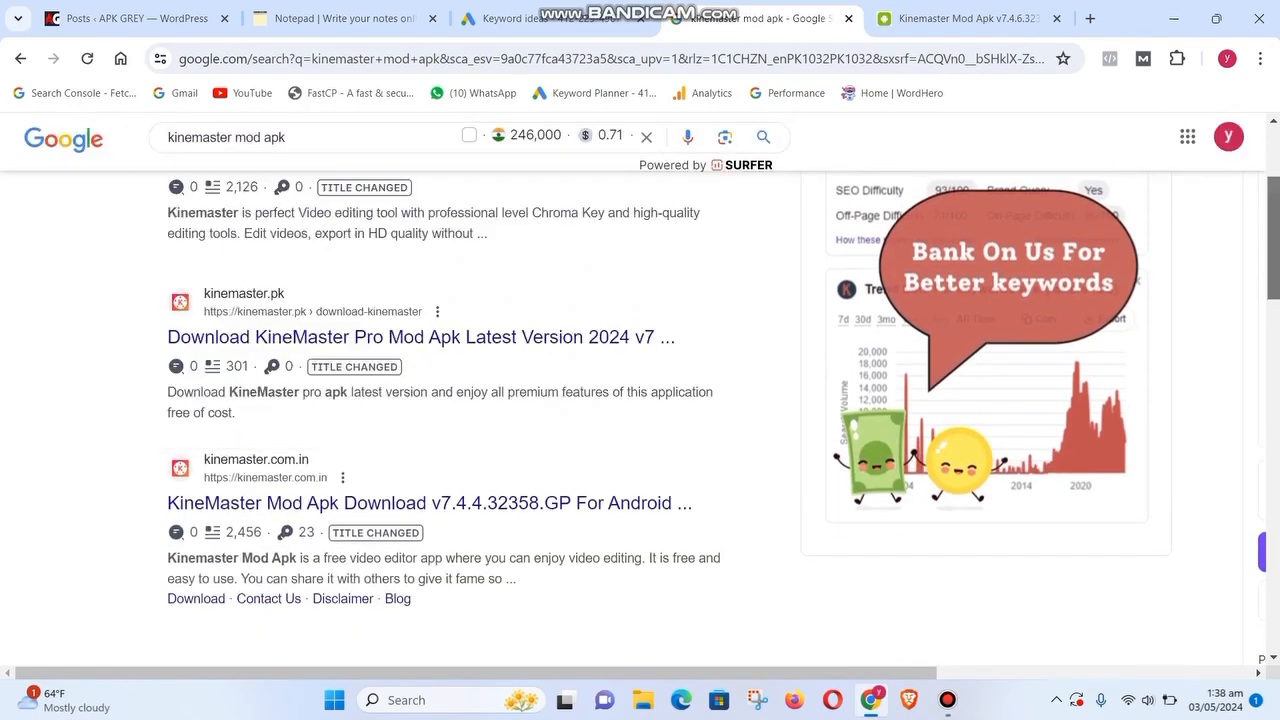
{"action": "scroll", "coordinate": [640, 400], "scroll_direction": "down", "scroll_amount": 3}
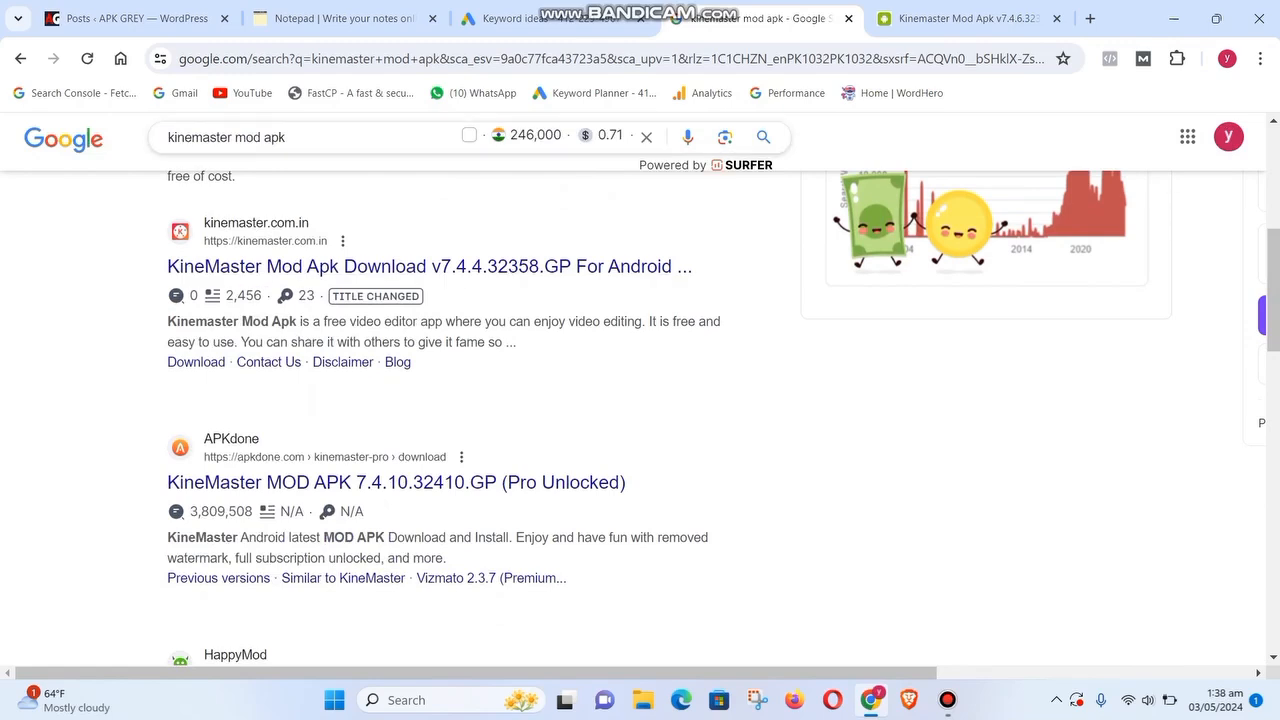
{"action": "left_click_drag", "start_coordinate": [202, 137], "coordinate": [260, 137]}
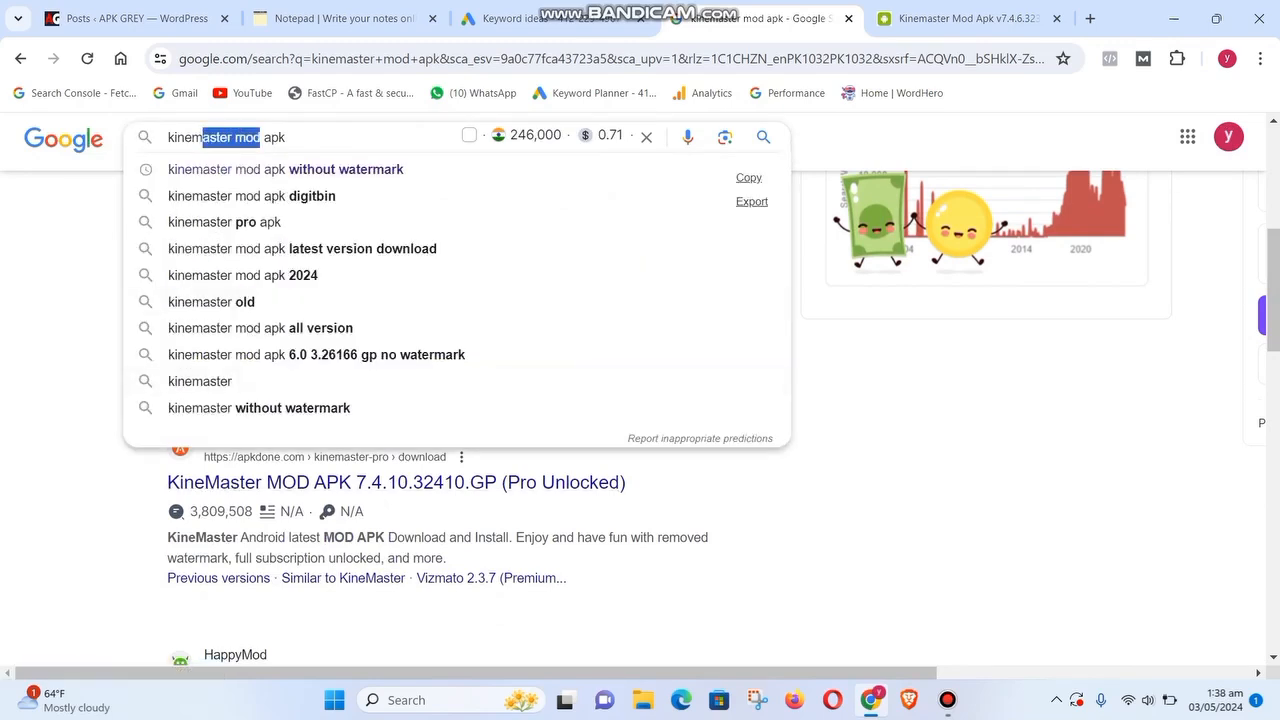
{"action": "scroll", "coordinate": [640, 400], "scroll_direction": "down", "scroll_amount": 2}
{"action": "left_click", "coordinate": [900, 400]}
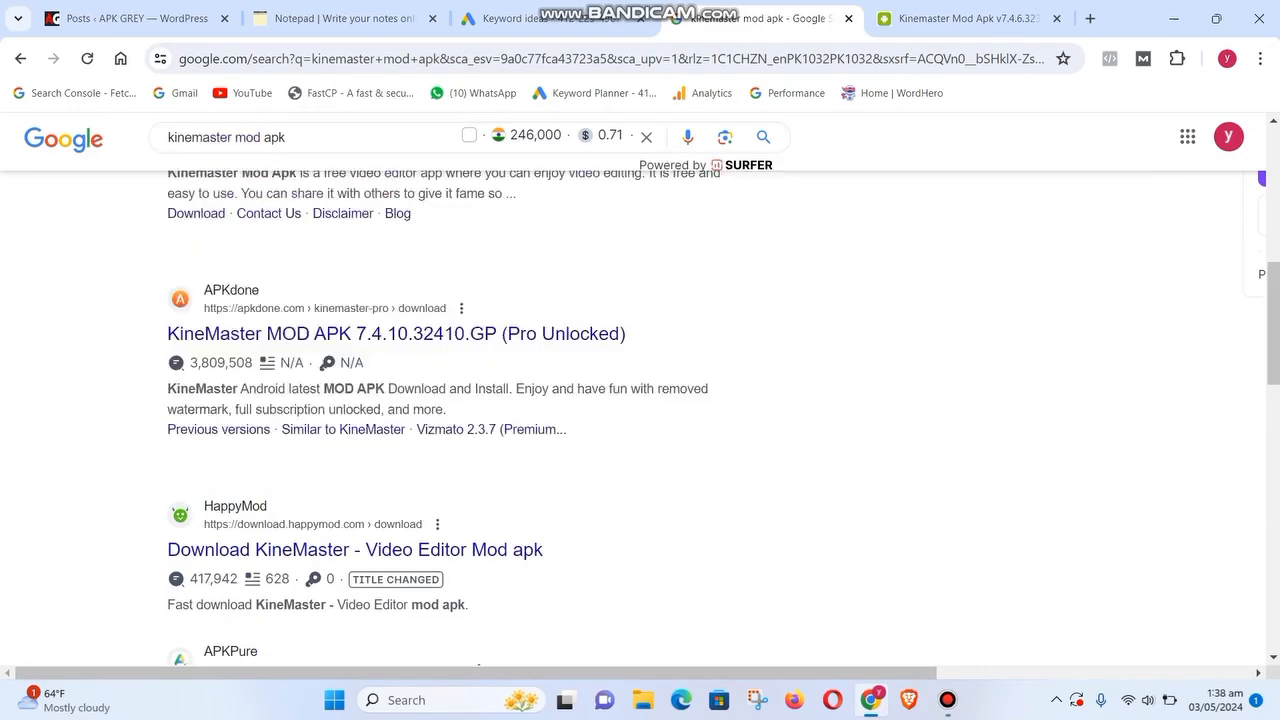
{"action": "scroll", "coordinate": [478, 520], "scroll_direction": "up", "scroll_amount": 8}
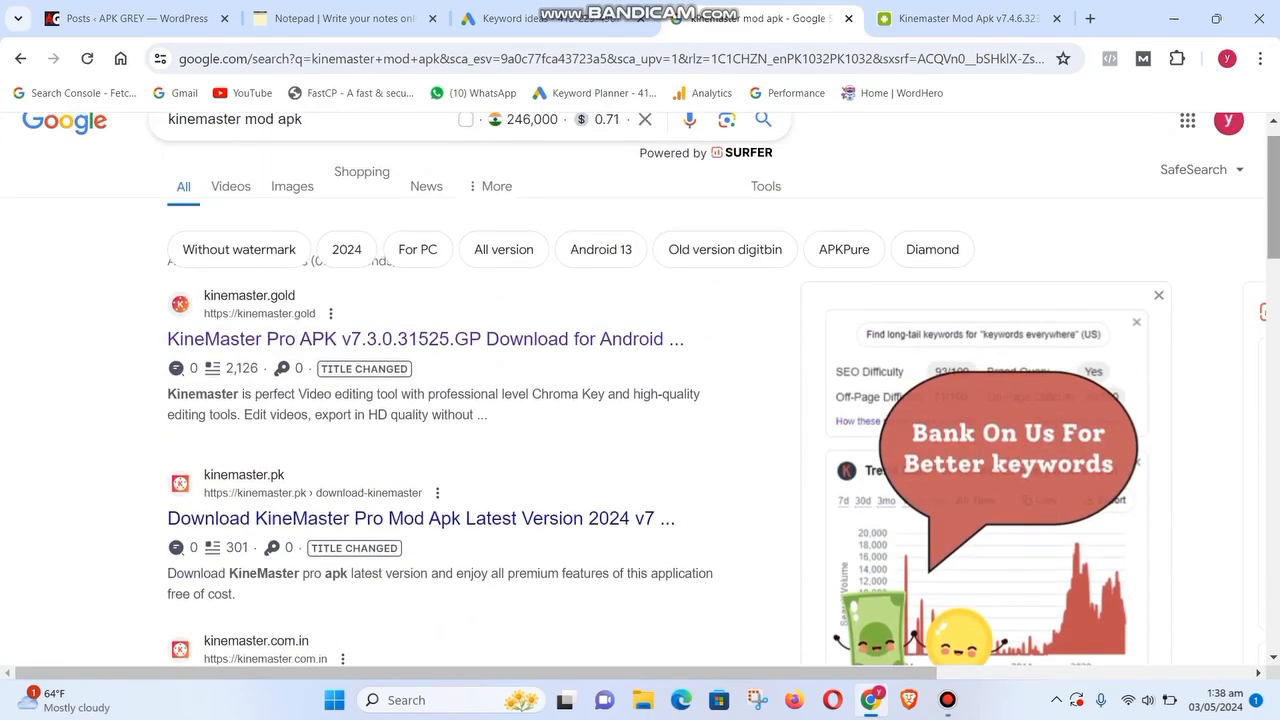
{"action": "left_click_drag", "start_coordinate": [160, 318], "coordinate": [228, 493]}
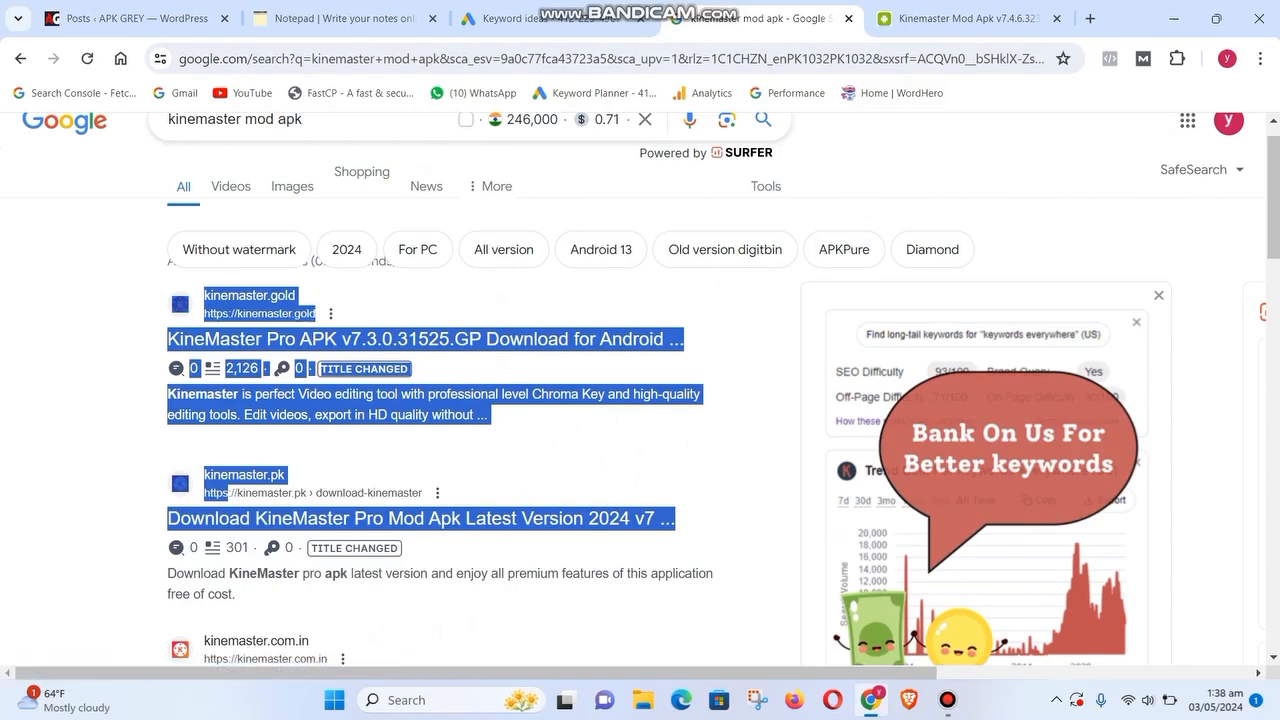
Step: Go by way of the online notepad to the APK GREY WordPress posts list and start a new post
{"action": "left_click", "coordinate": [335, 18]}
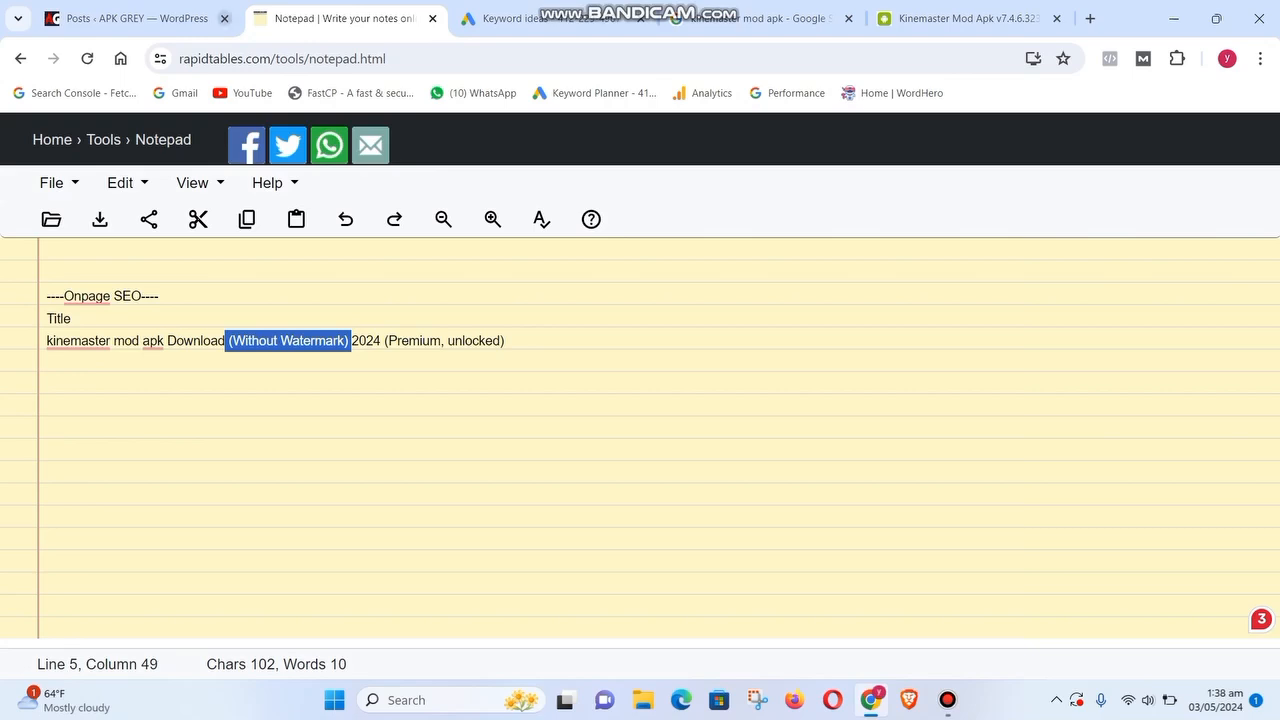
{"action": "left_click", "coordinate": [47, 363]}
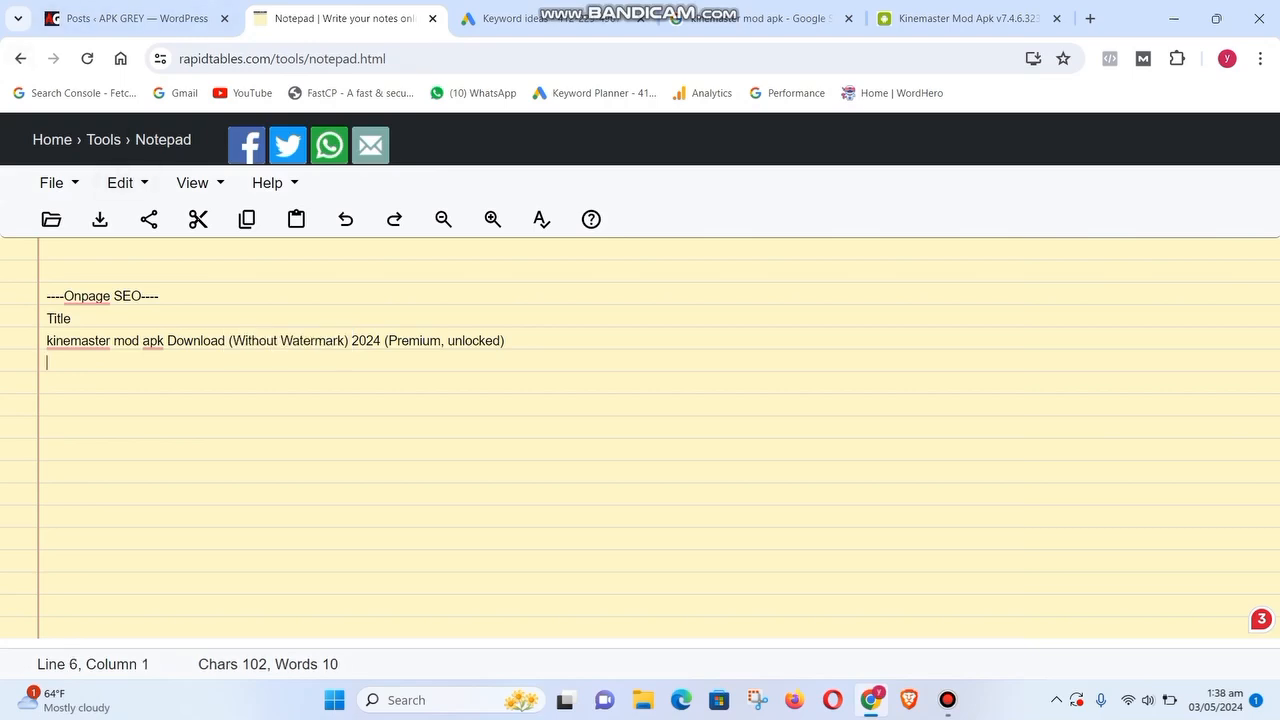
{"action": "left_click", "coordinate": [137, 18]}
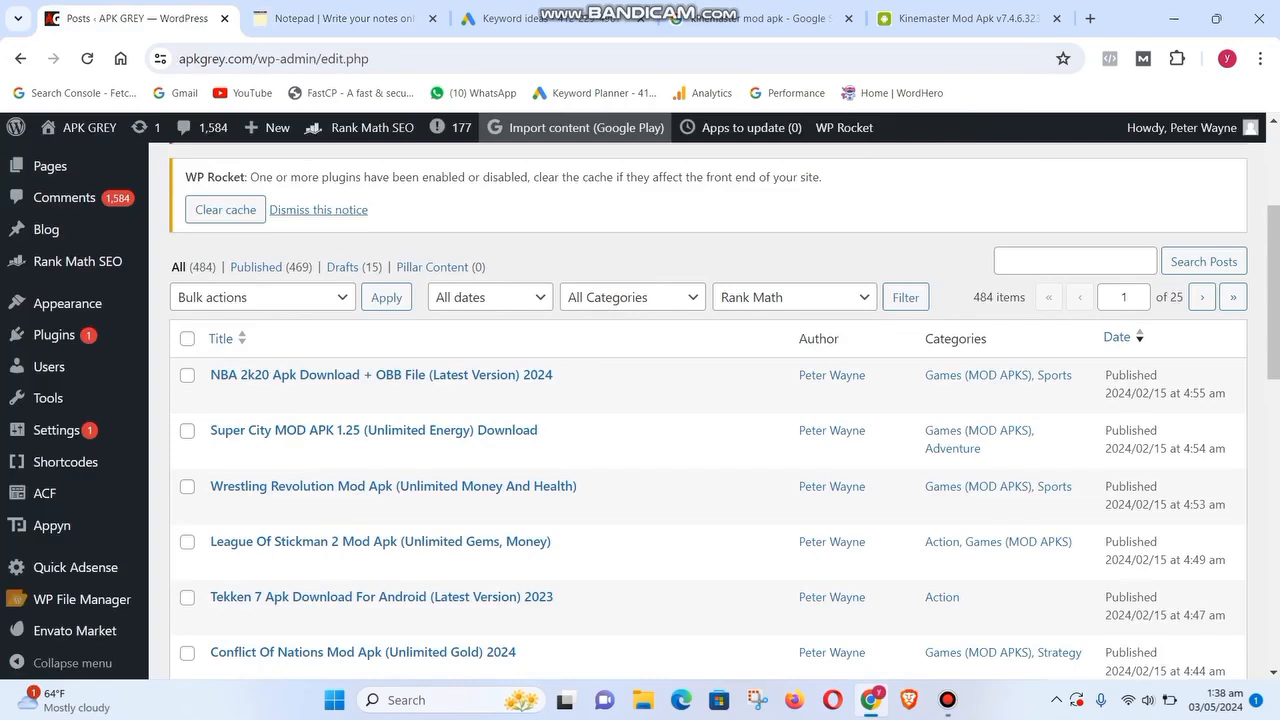
{"action": "mouse_move", "coordinate": [268, 128]}
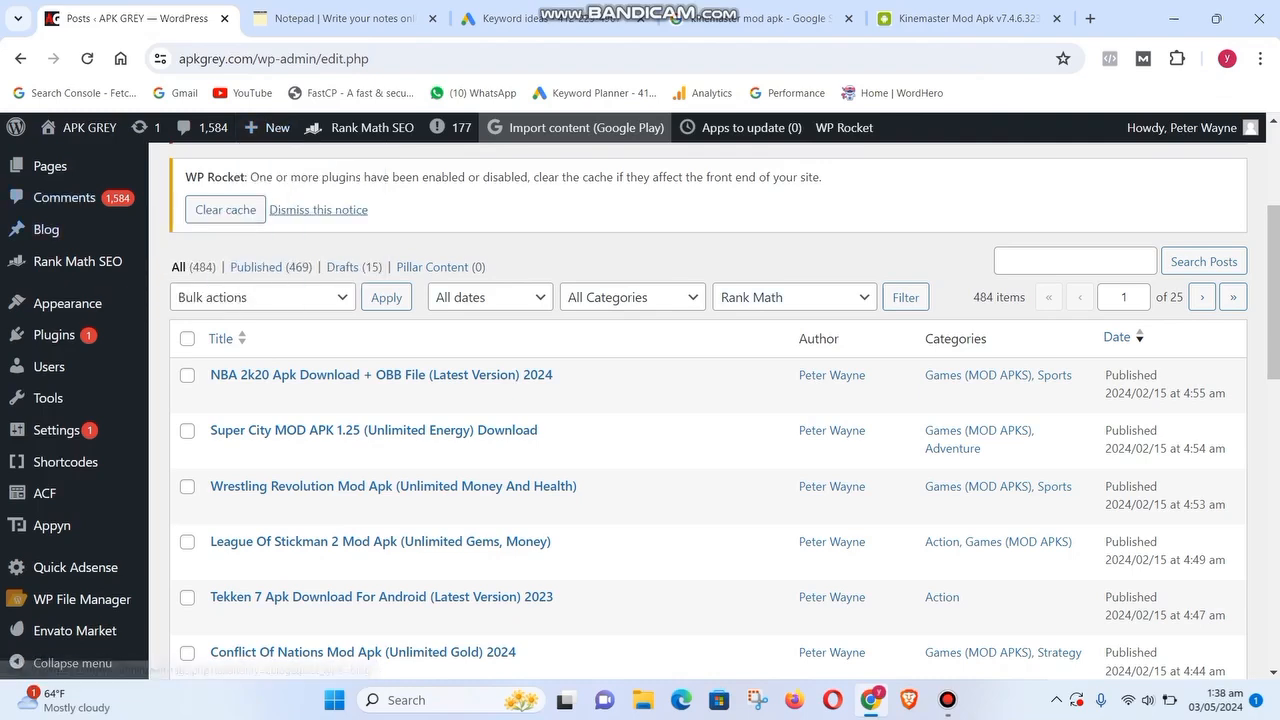
{"action": "scroll", "coordinate": [700, 400], "scroll_direction": "up", "scroll_amount": 3}
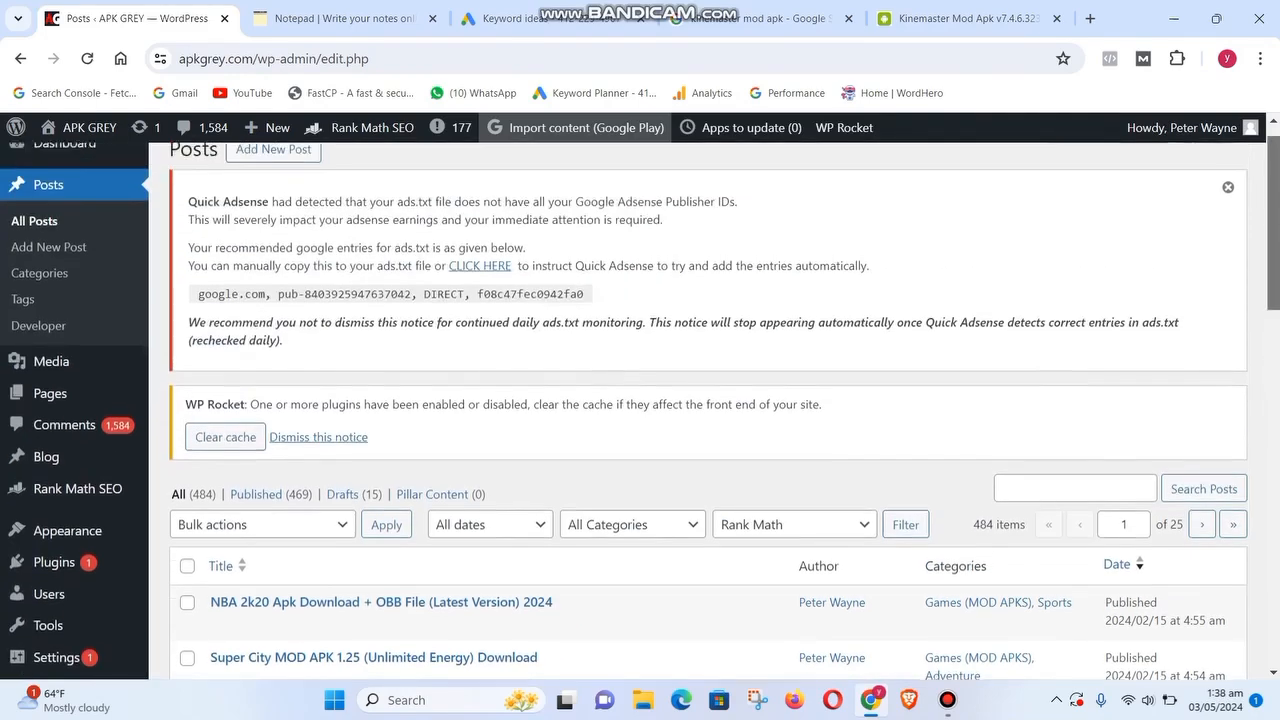
{"action": "left_click", "coordinate": [273, 175]}
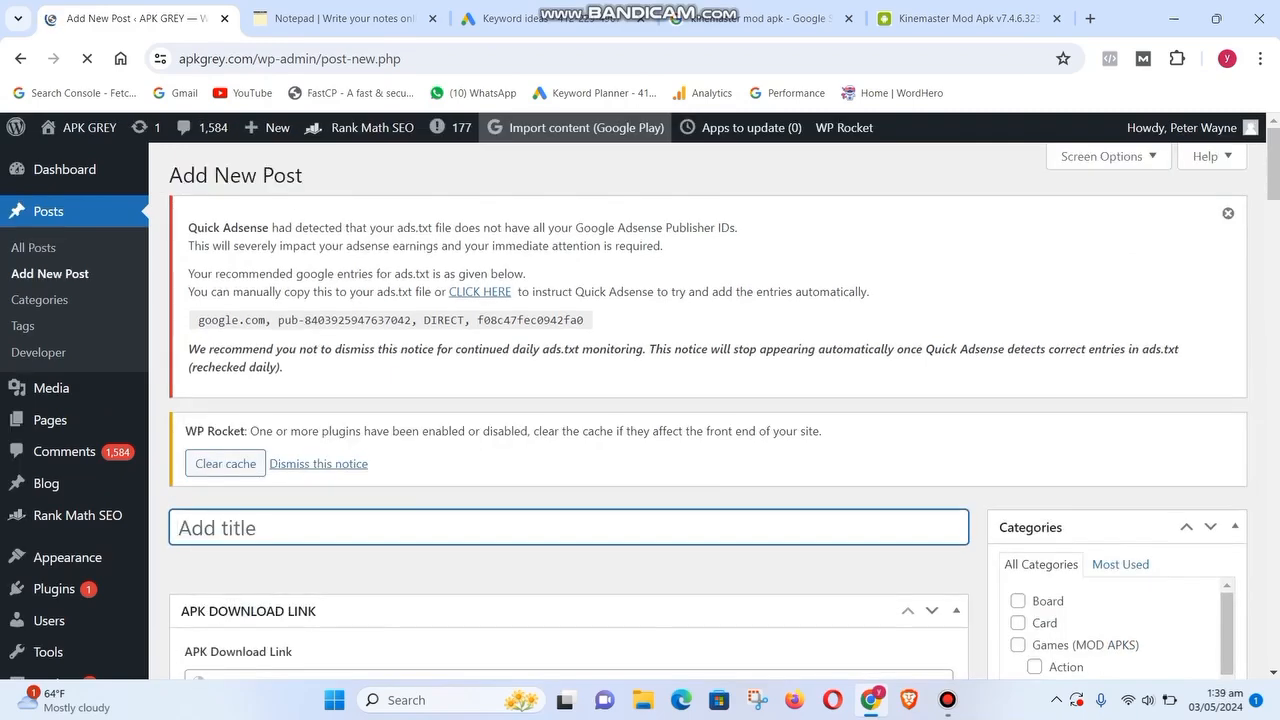
{"action": "left_click_drag", "start_coordinate": [1273, 165], "coordinate": [1273, 214]}
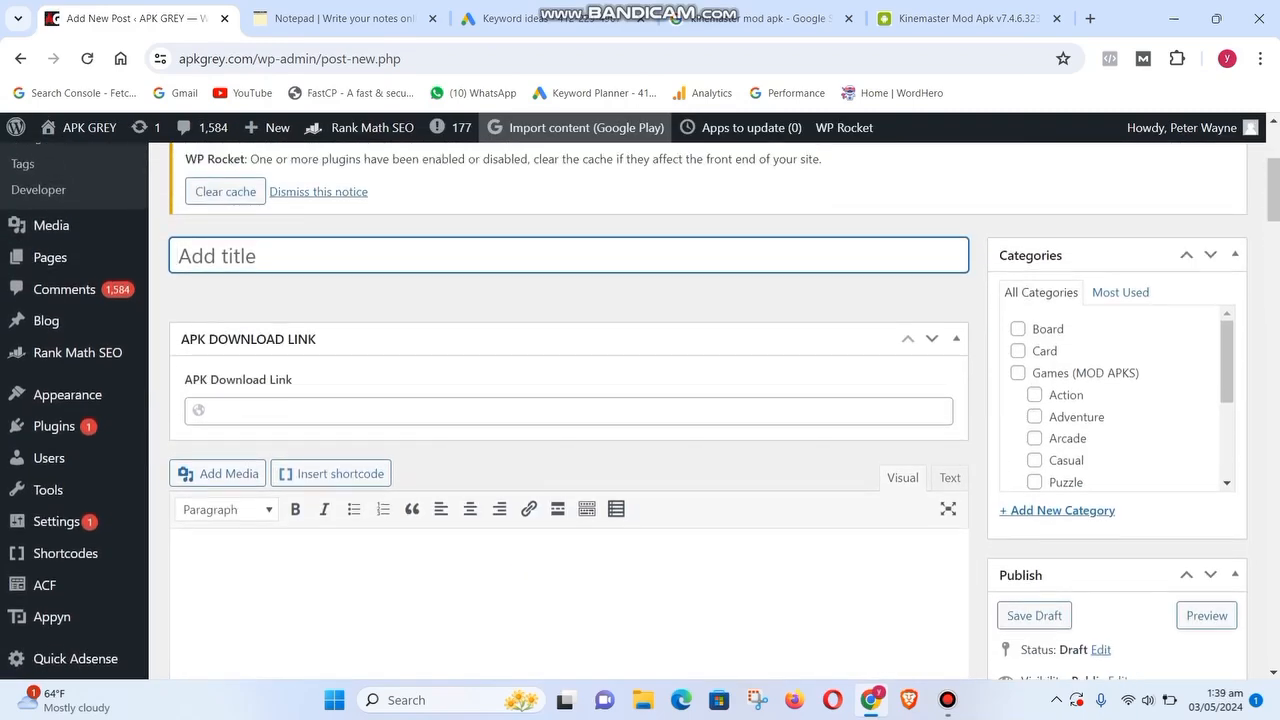
Step: Copy "kinemaster mod apk Download (Without Watermark) 2024" from the online notepad and paste it as the new WordPress post's title
{"action": "left_click", "coordinate": [335, 18]}
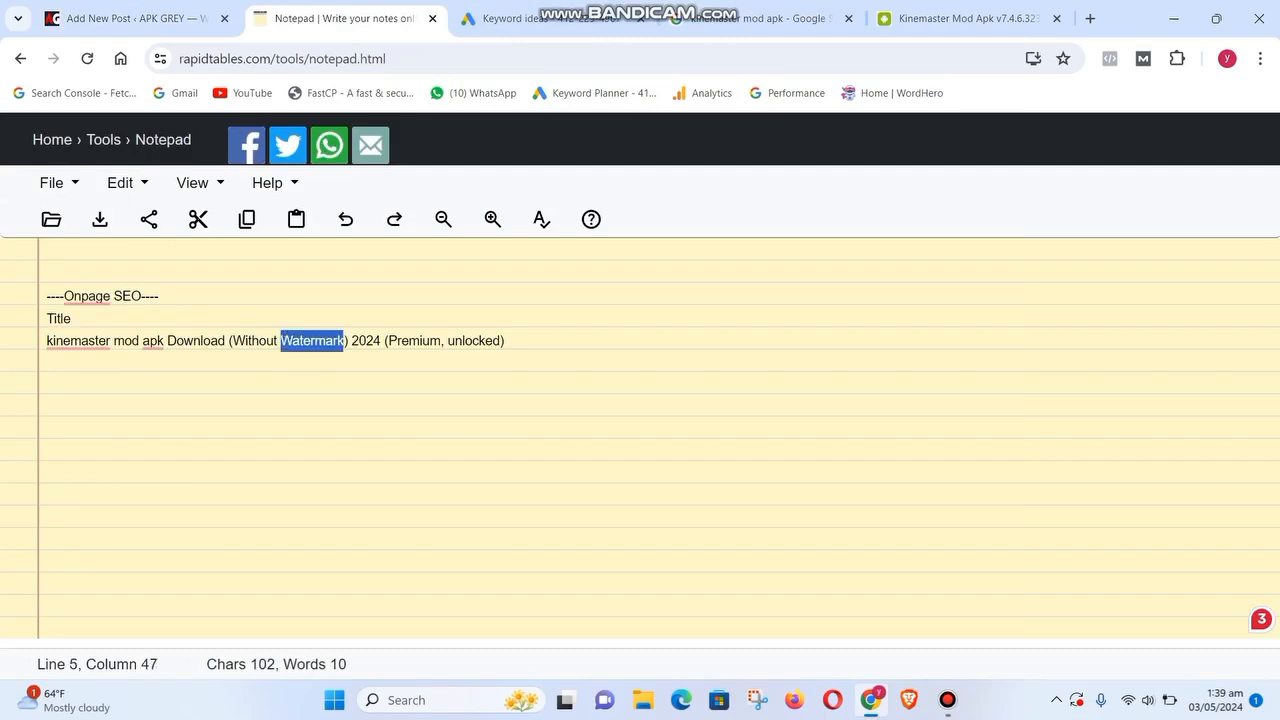
{"action": "triple_click", "coordinate": [313, 341]}
{"action": "left_click", "coordinate": [380, 341]}
{"action": "left_click_drag", "start_coordinate": [384, 341], "coordinate": [46, 341]}
{"action": "key", "text": "ctrl+c"}
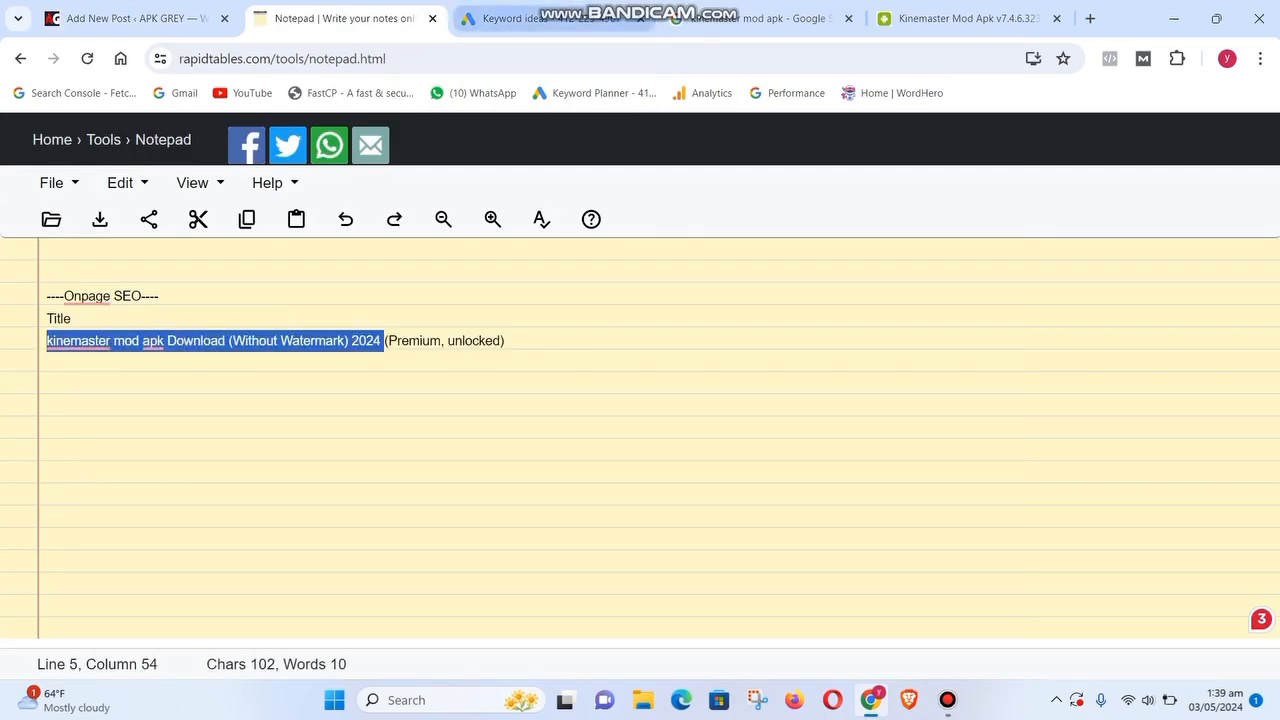
{"action": "left_click", "coordinate": [140, 18]}
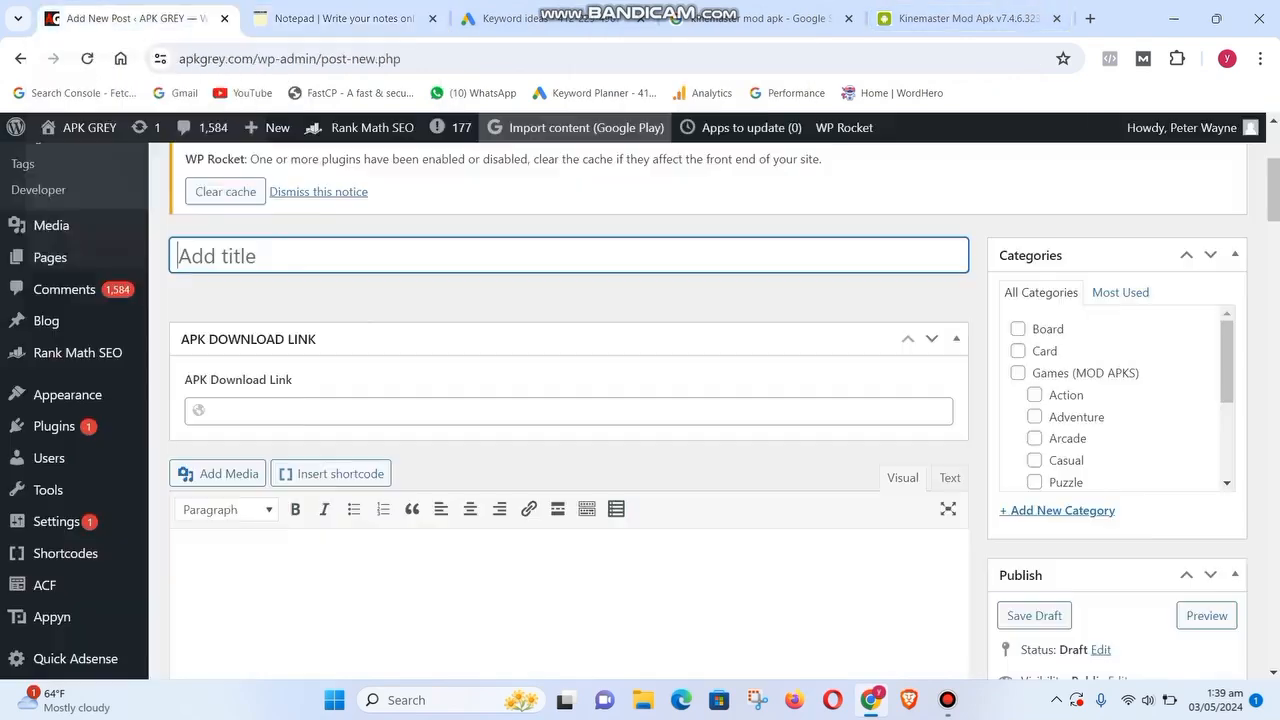
{"action": "key", "text": "ctrl+v"}
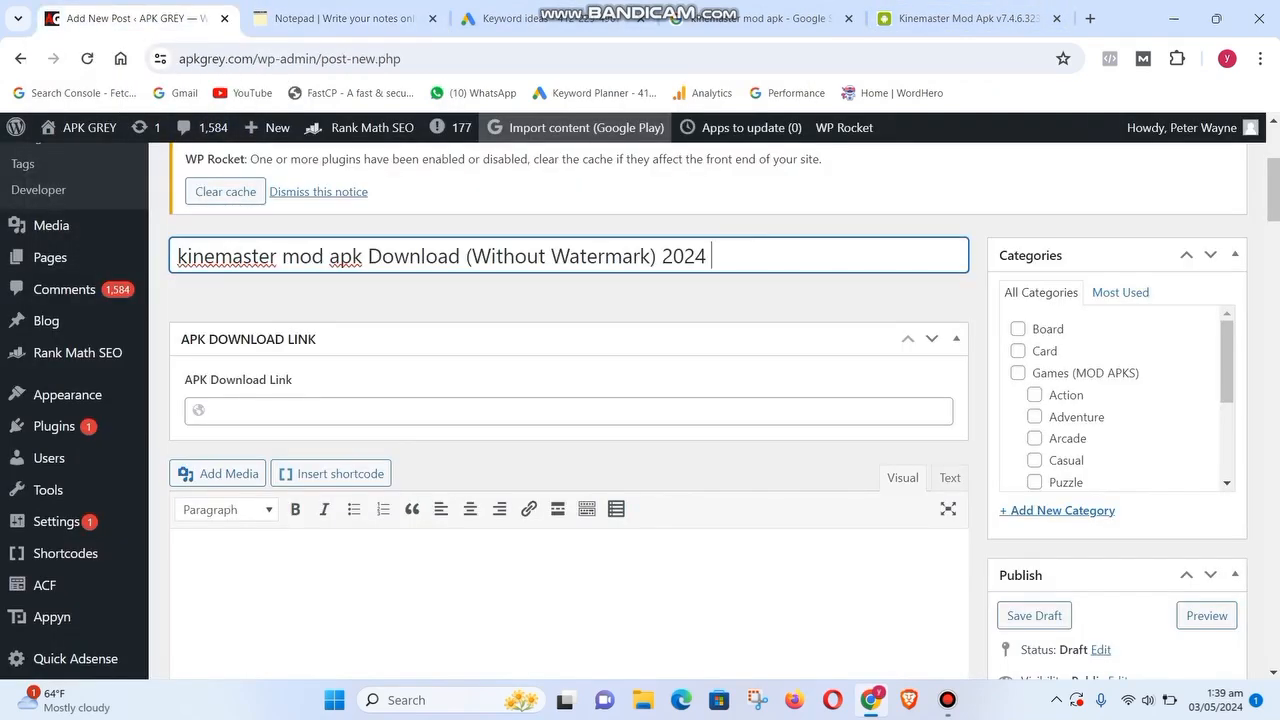
{"action": "left_click_drag", "start_coordinate": [1273, 190], "coordinate": [1273, 190]}
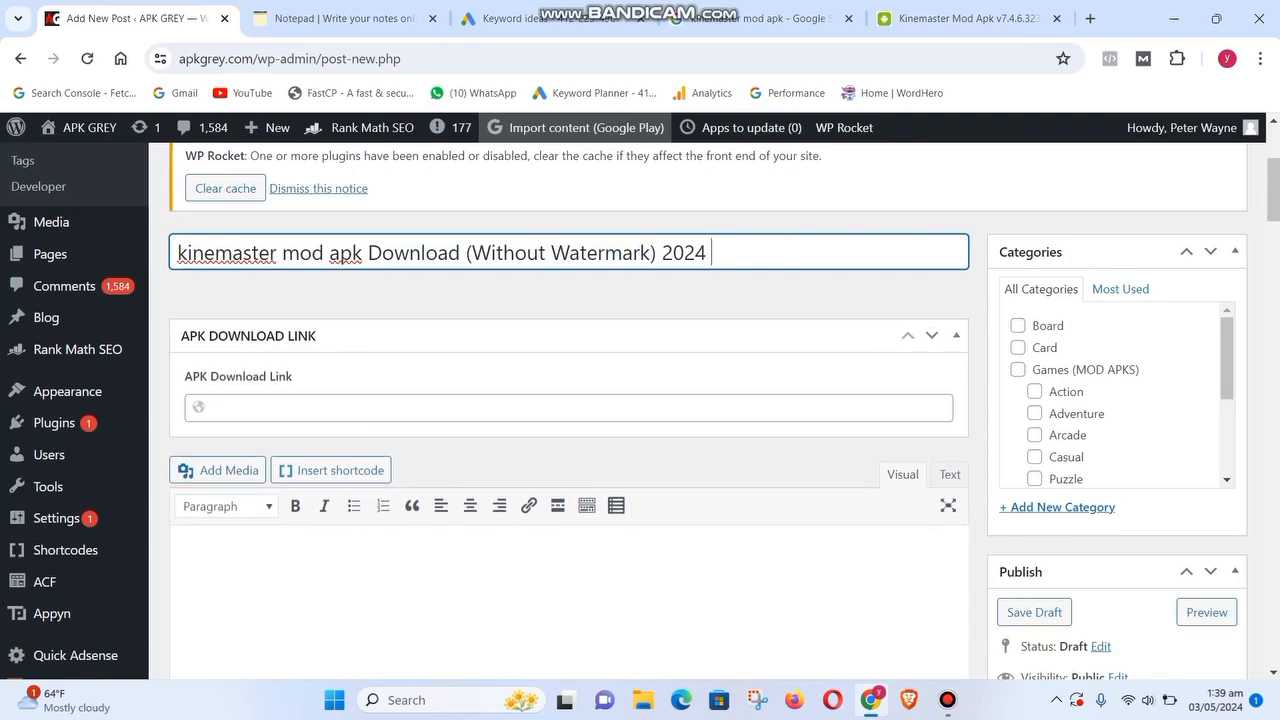
{"action": "scroll", "coordinate": [568, 450], "scroll_direction": "down", "scroll_amount": 5}
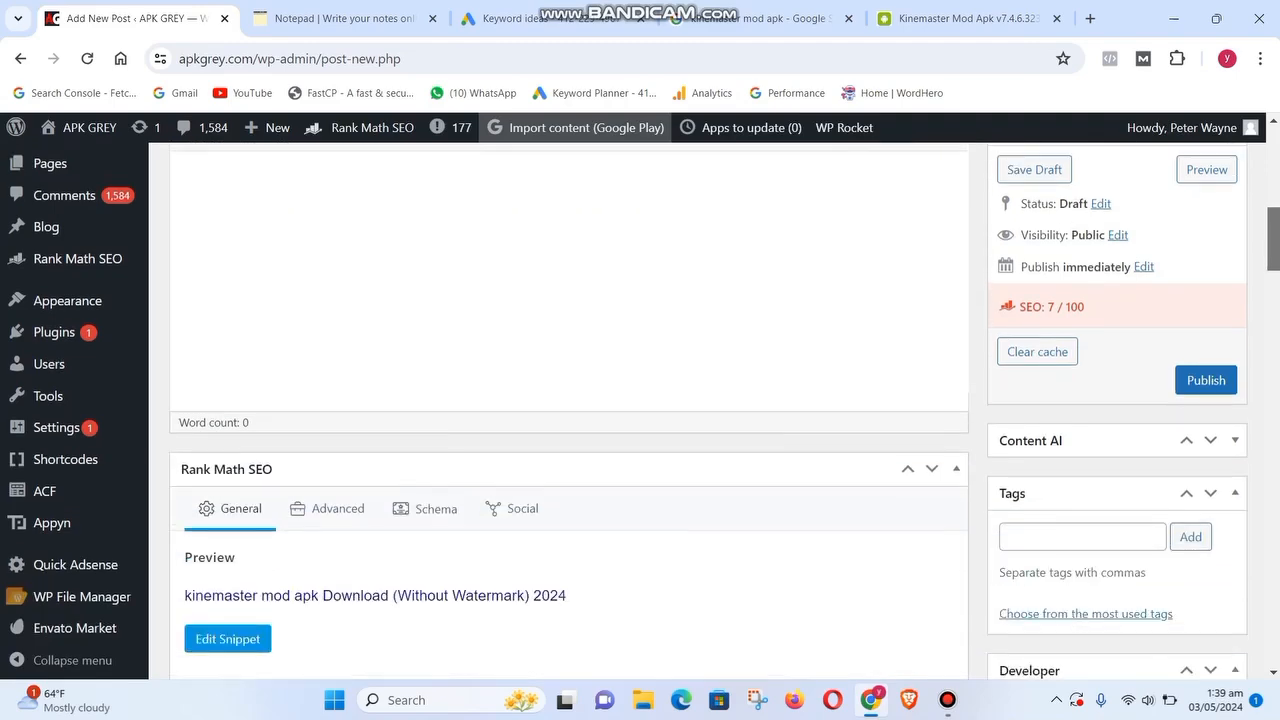
{"action": "scroll", "coordinate": [568, 450], "scroll_direction": "up", "scroll_amount": 4}
Step: Look through the ApkModGet article's layout, from its app details to the table of contents and introduction
{"action": "left_click", "coordinate": [968, 18]}
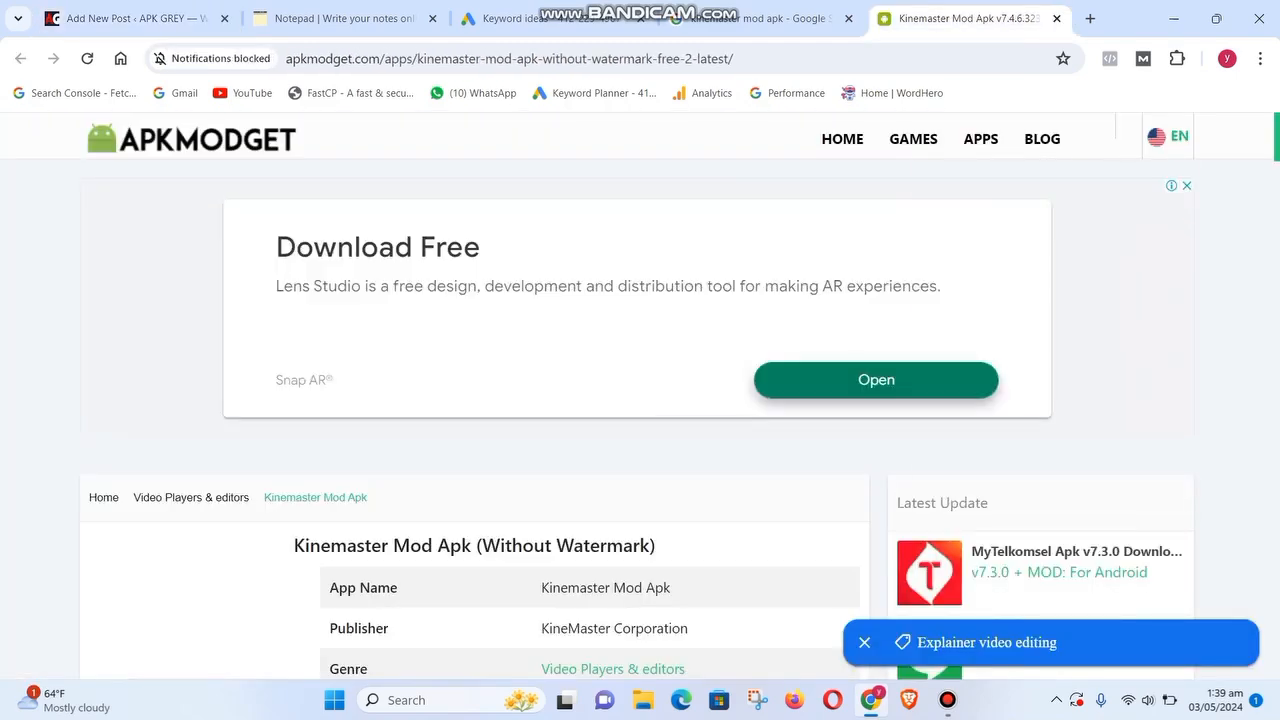
{"action": "scroll", "coordinate": [640, 400], "scroll_direction": "down", "scroll_amount": 9}
{"action": "scroll", "coordinate": [474, 400], "scroll_direction": "down", "scroll_amount": 4}
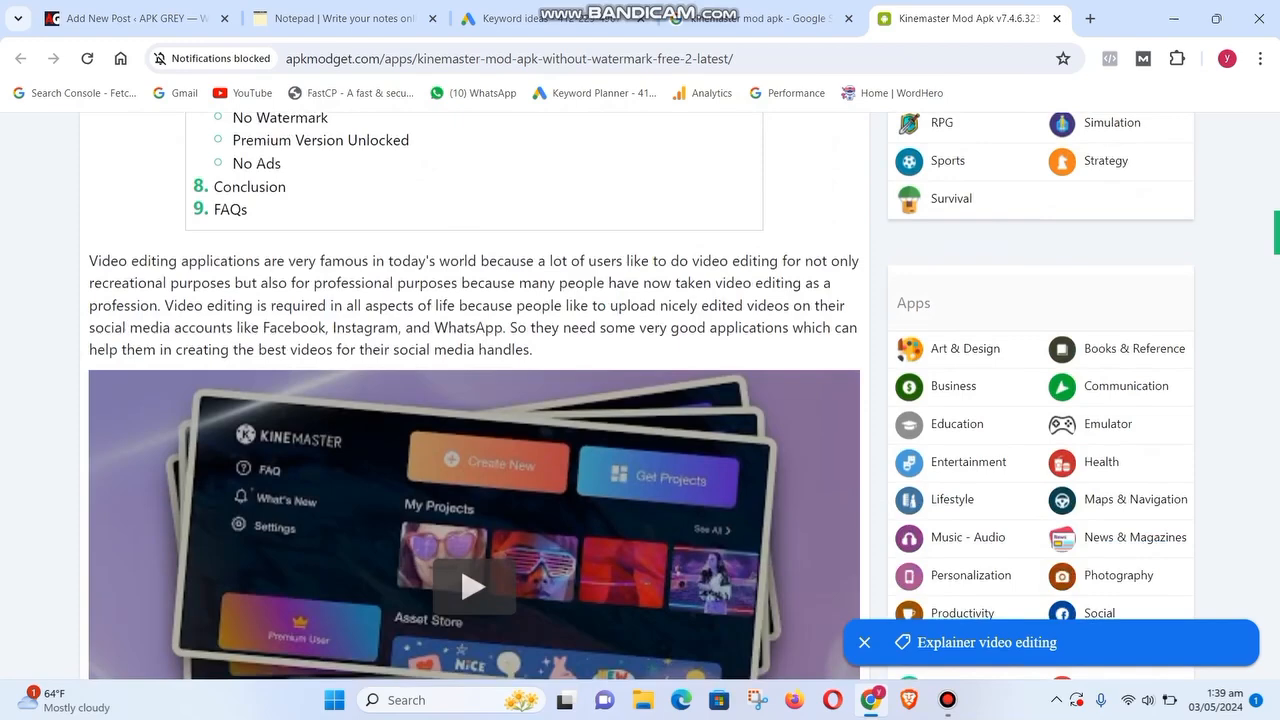
Step: Return to the Google results, open the kinemaster.gold and kinemaster.pk results in new tabs, and switch to the kinemaster.gold page
{"action": "left_click", "coordinate": [760, 18]}
{"action": "left_click", "coordinate": [1215, 240]}
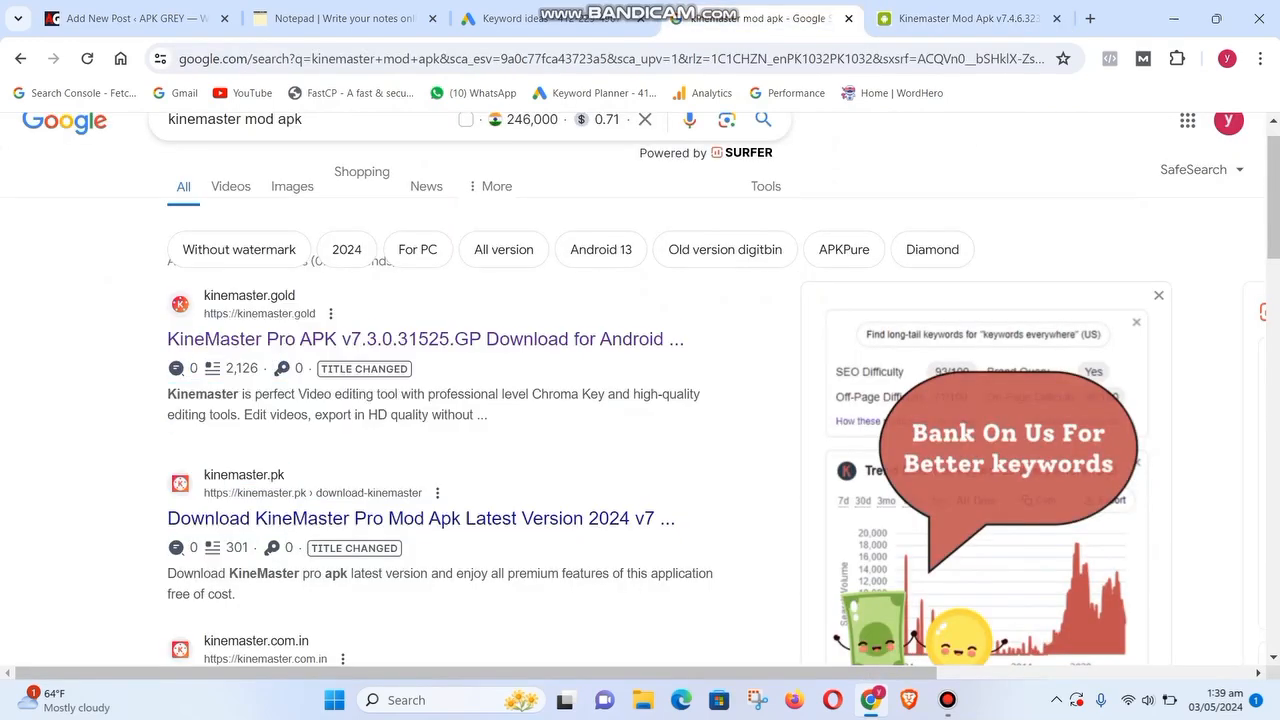
{"action": "left_click_drag", "start_coordinate": [1273, 200], "coordinate": [1273, 174]}
{"action": "left_click", "coordinate": [425, 378], "text": "ctrl"}
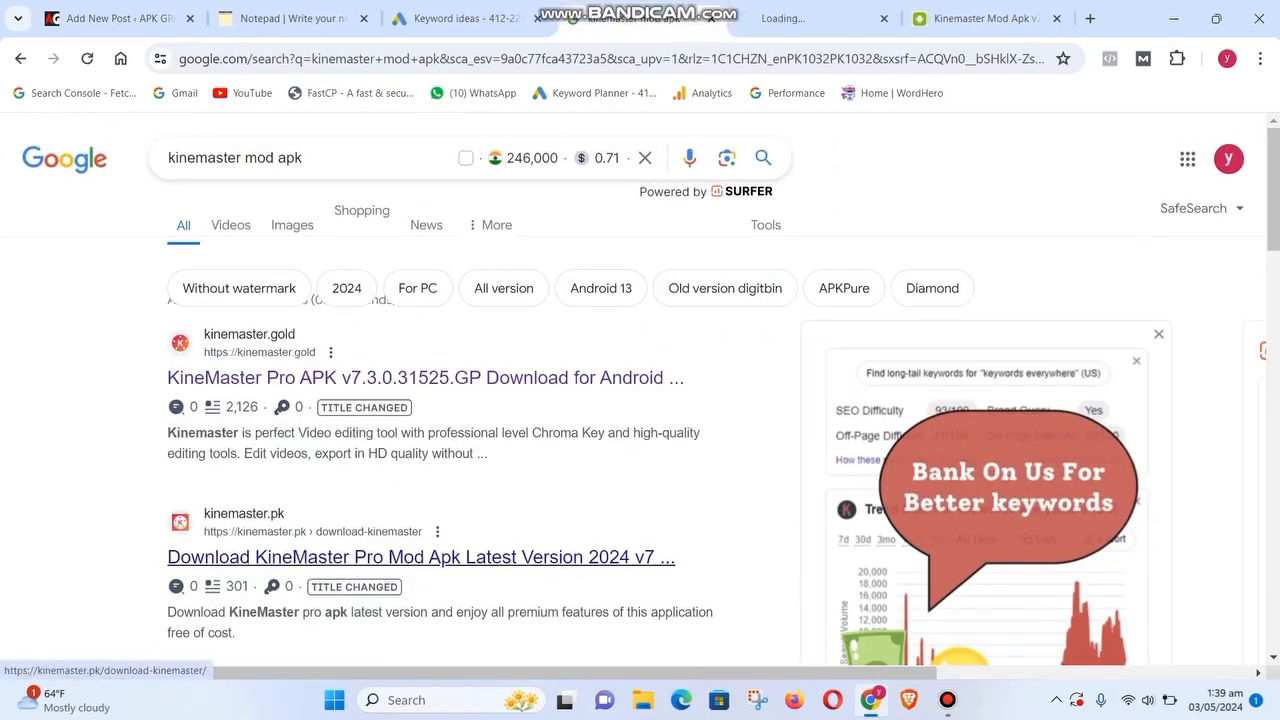
{"action": "left_click", "coordinate": [425, 557], "text": "ctrl"}
{"action": "left_click", "coordinate": [722, 18]}
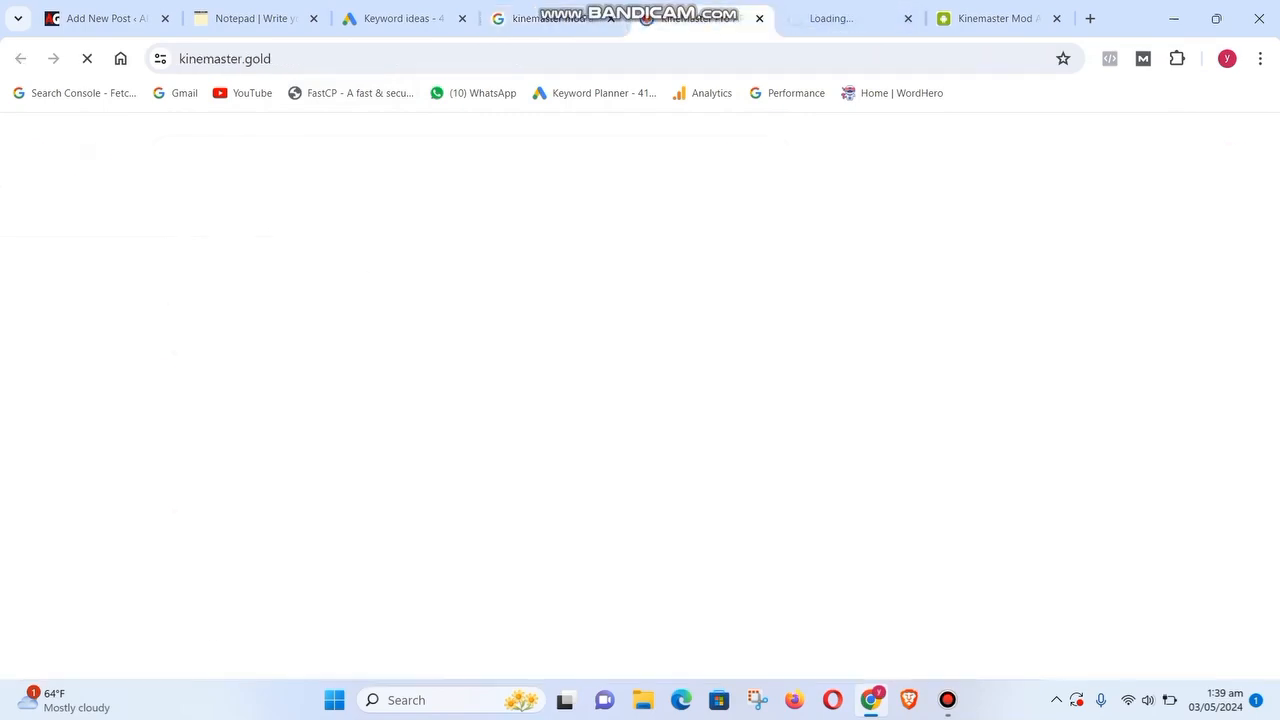
Step: Skim the kinemaster.gold page down to its Kinemaster introduction and switch to the kinemaster.pk download page
{"action": "scroll", "coordinate": [640, 400], "scroll_direction": "down", "scroll_amount": 8}
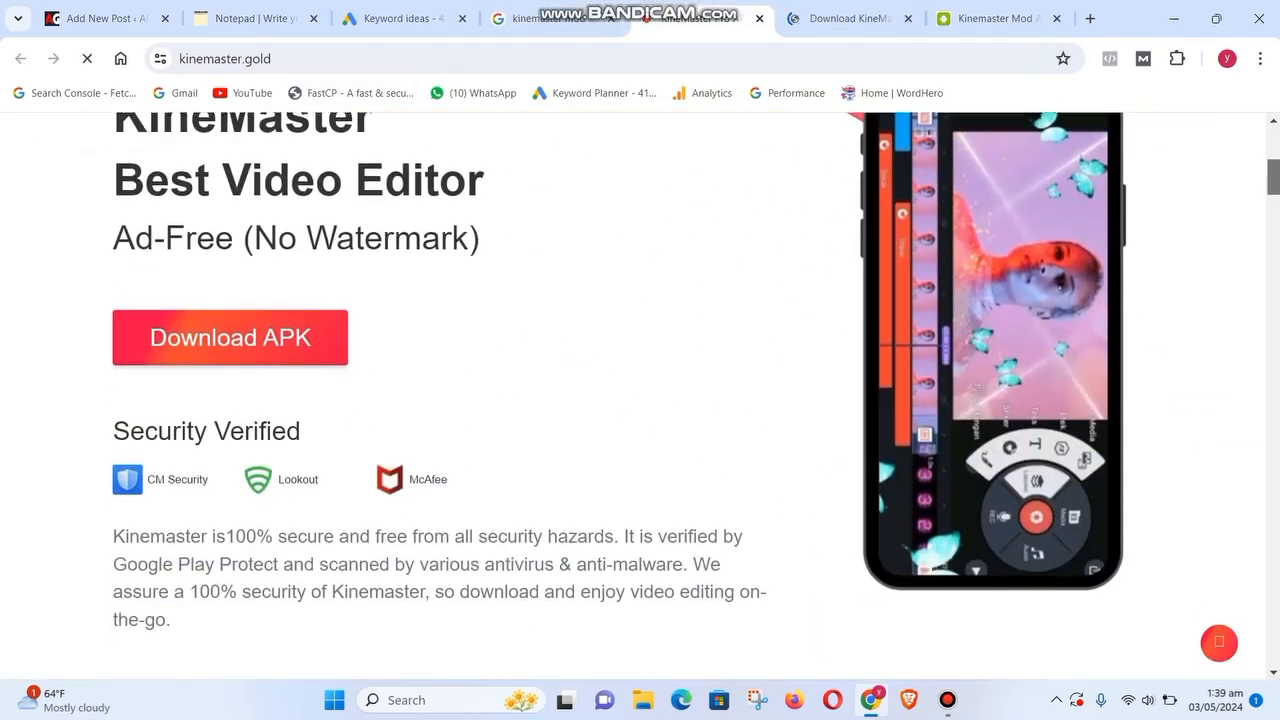
{"action": "scroll", "coordinate": [640, 400], "scroll_direction": "down", "scroll_amount": 2}
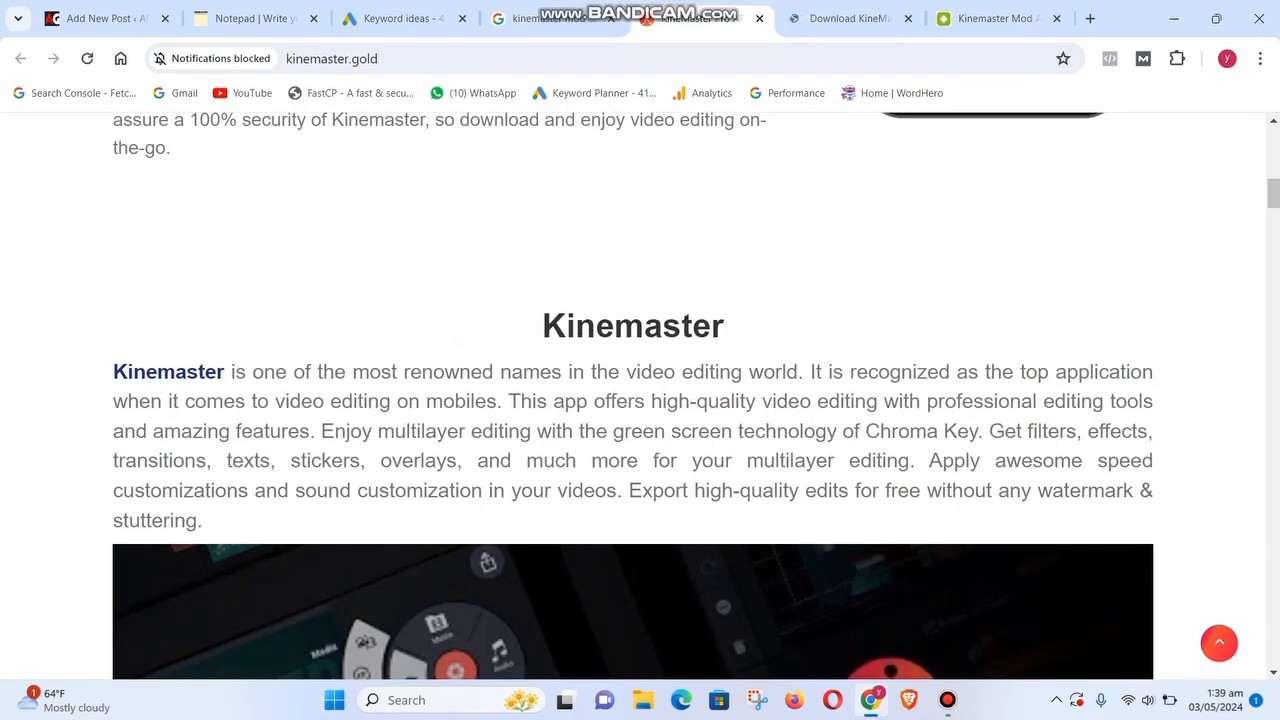
{"action": "key", "text": "ctrl+Tab"}
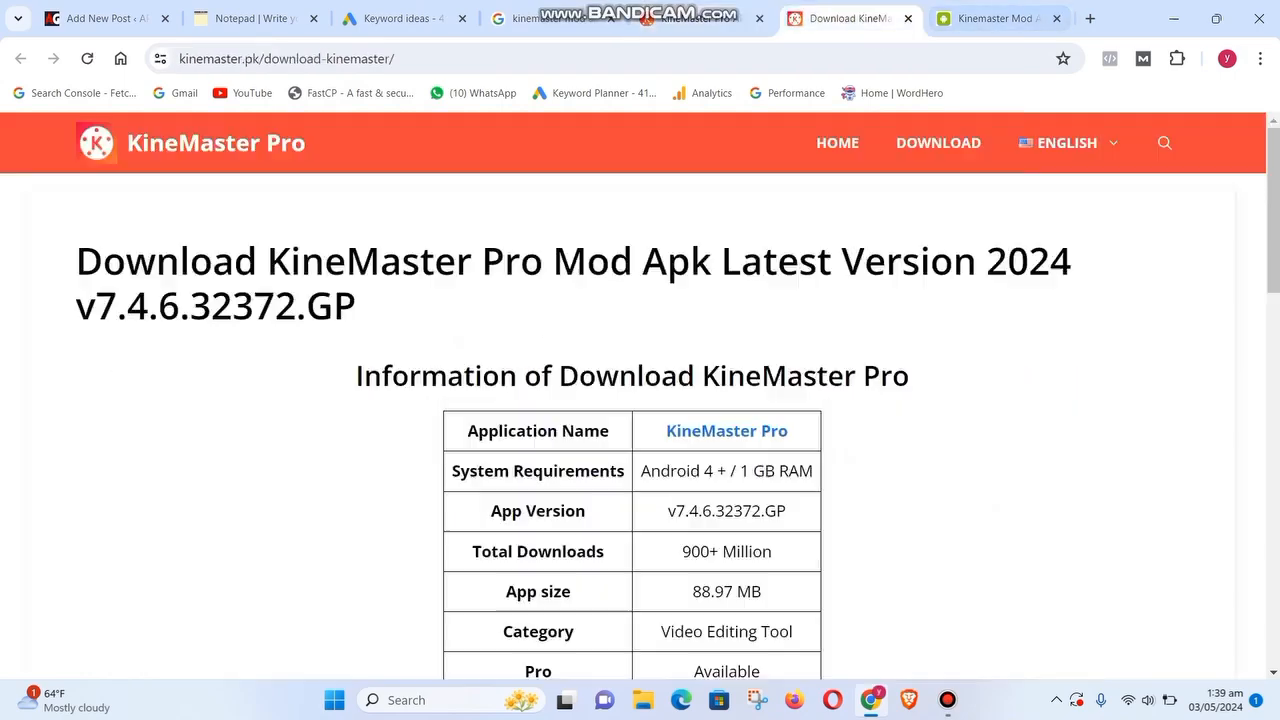
Step: Copy the installation steps and the "How to Fix Errors in KineMaster Apk?" section from kinemaster.pk and paste them into the WordPress post's body
{"action": "scroll", "coordinate": [640, 400], "scroll_direction": "down", "scroll_amount": 4}
{"action": "scroll", "coordinate": [640, 400], "scroll_direction": "down", "scroll_amount": 6}
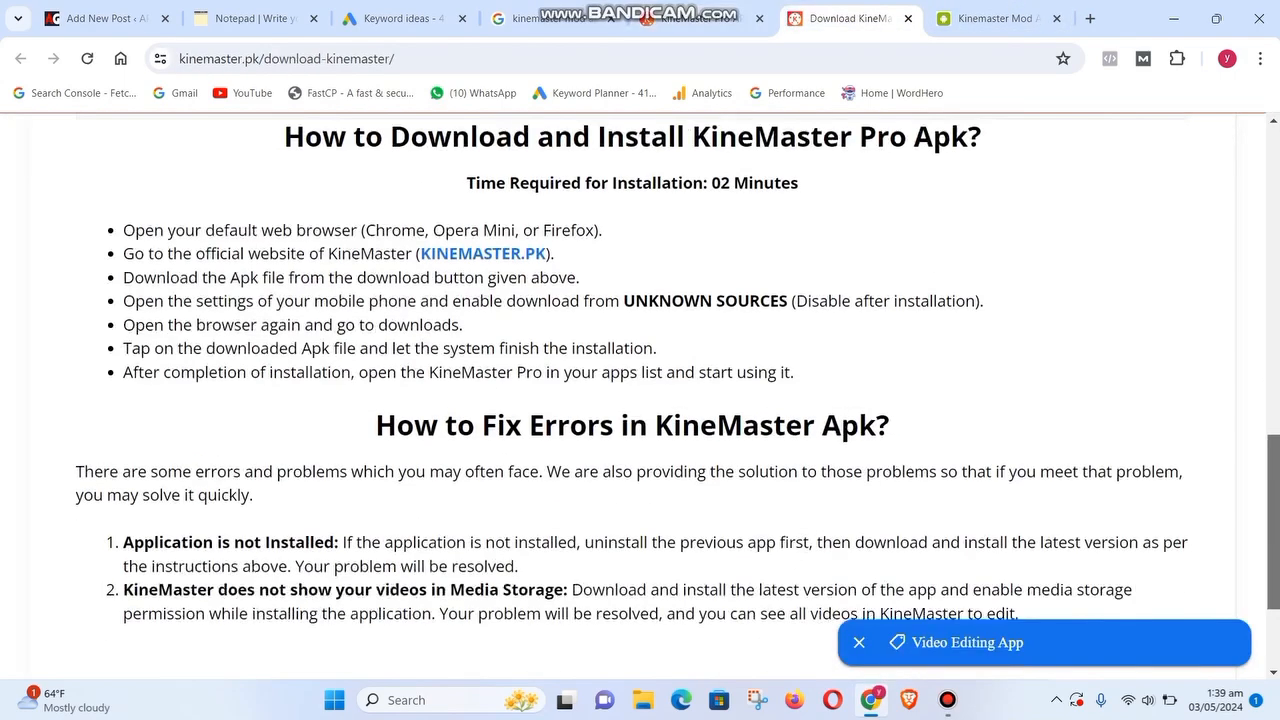
{"action": "left_click_drag", "start_coordinate": [124, 229], "coordinate": [1020, 432]}
{"action": "scroll", "coordinate": [610, 604], "scroll_direction": "down", "scroll_amount": 1}
{"action": "scroll", "coordinate": [1020, 432], "scroll_direction": "down", "scroll_amount": 2}
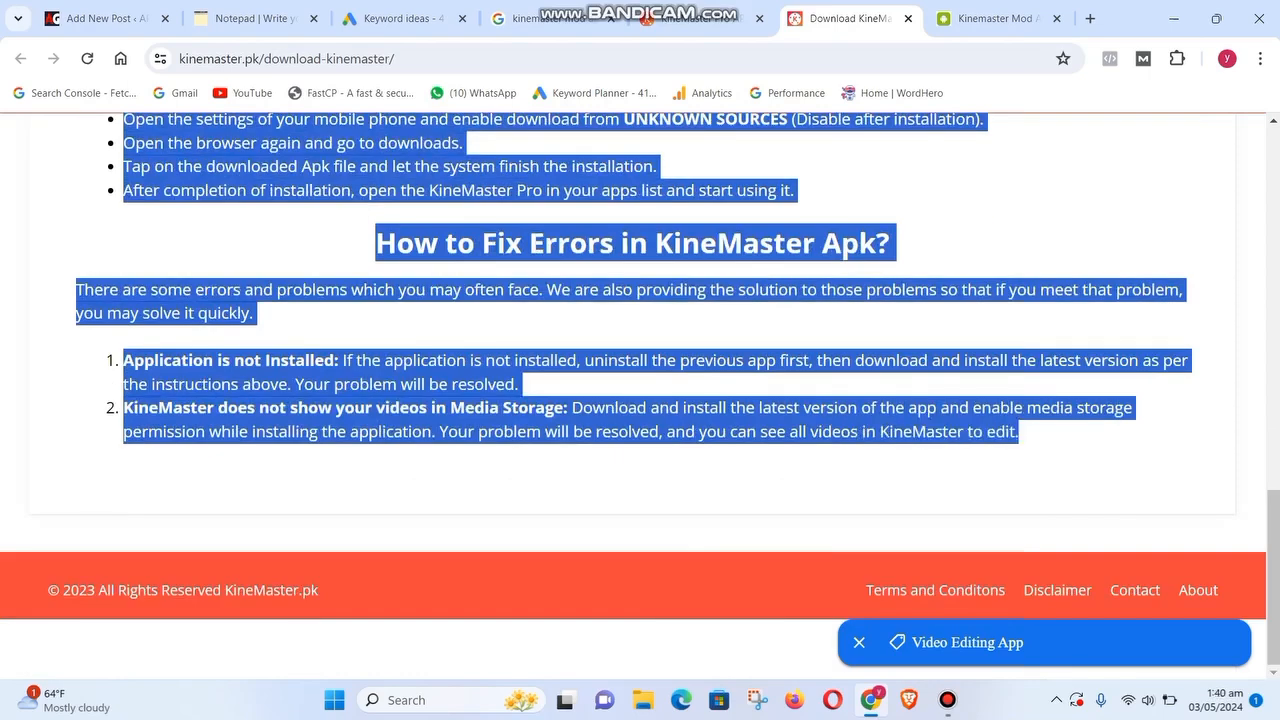
{"action": "left_click", "coordinate": [256, 19]}
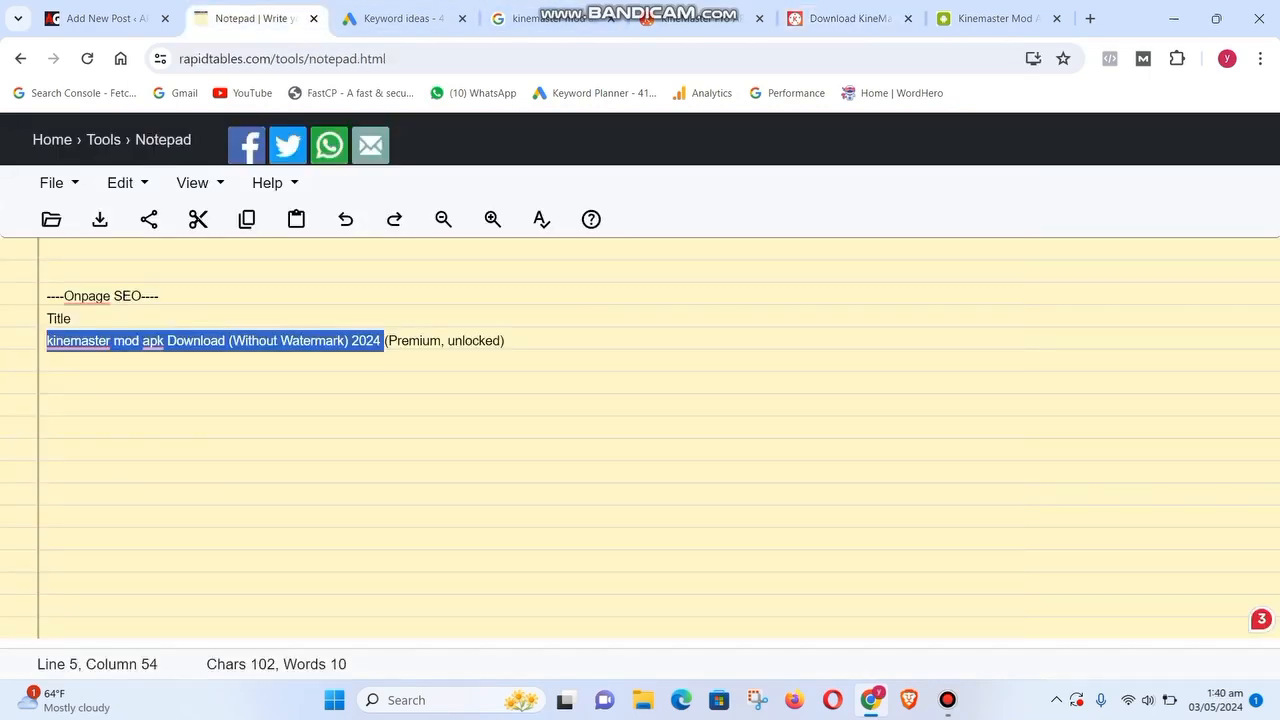
{"action": "left_click", "coordinate": [105, 18]}
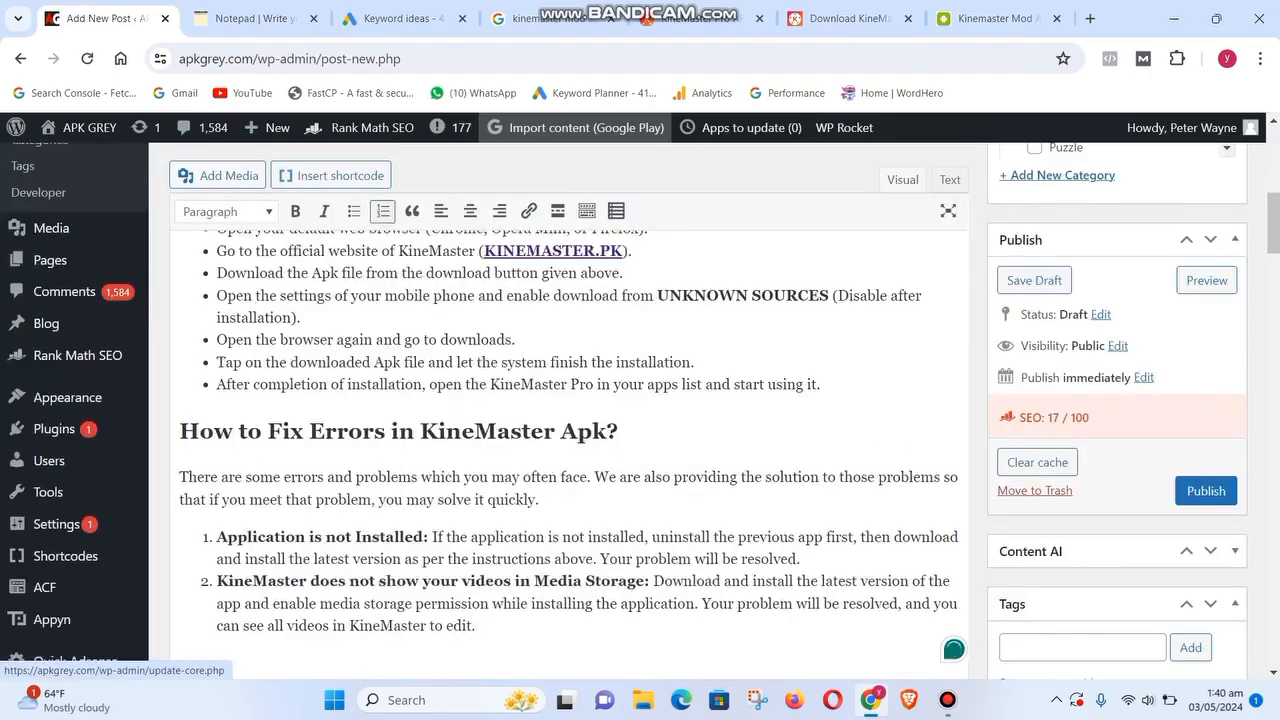
Step: Review the pasted installation and error-fixing content against the keyword "kinemaster mod apk" in the post's title
{"action": "scroll", "coordinate": [568, 430], "scroll_direction": "up", "scroll_amount": 3}
{"action": "scroll", "coordinate": [568, 430], "scroll_direction": "down", "scroll_amount": 2}
{"action": "scroll", "coordinate": [568, 430], "scroll_direction": "up", "scroll_amount": 3}
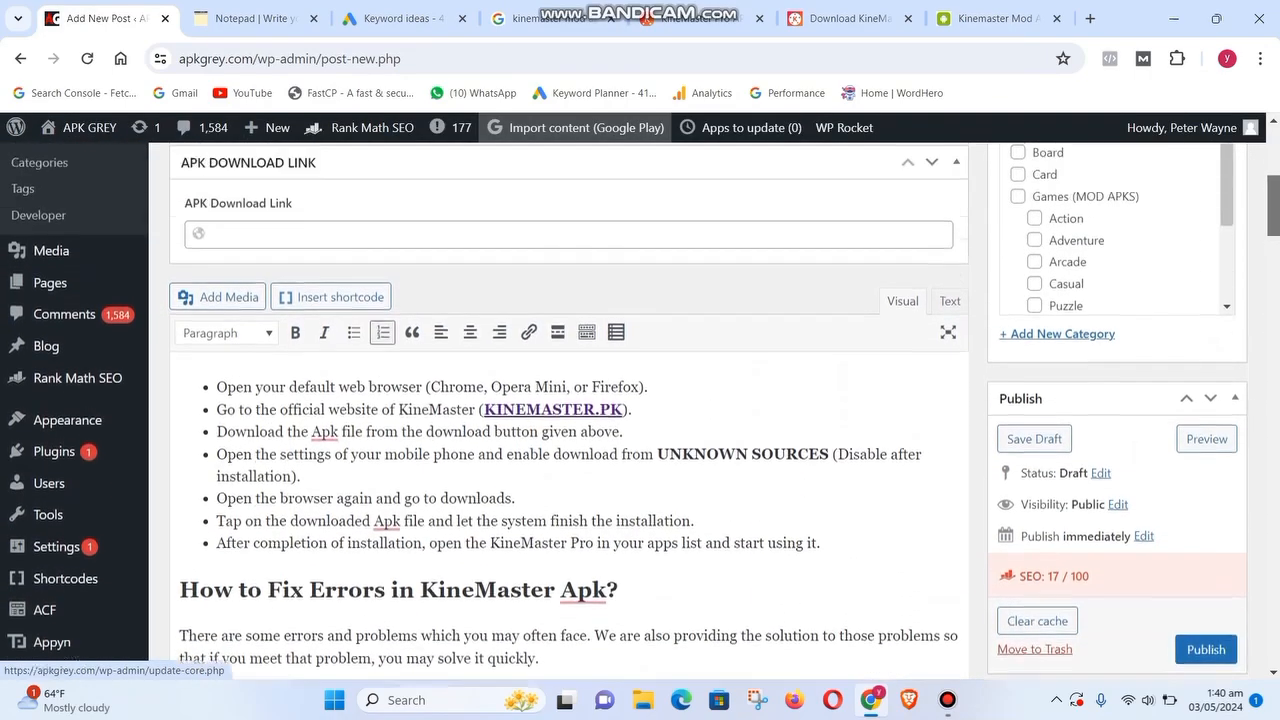
{"action": "scroll", "coordinate": [640, 410], "scroll_direction": "down", "scroll_amount": 1}
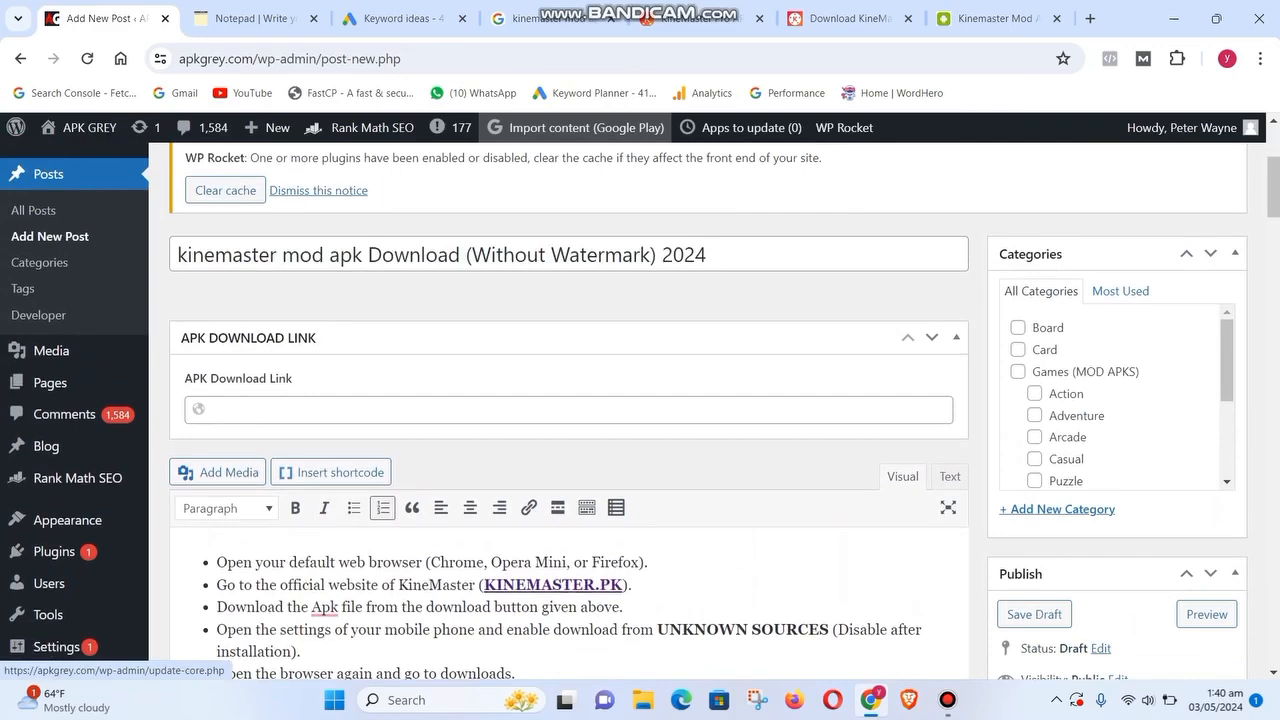
{"action": "left_click_drag", "start_coordinate": [362, 255], "coordinate": [177, 256]}
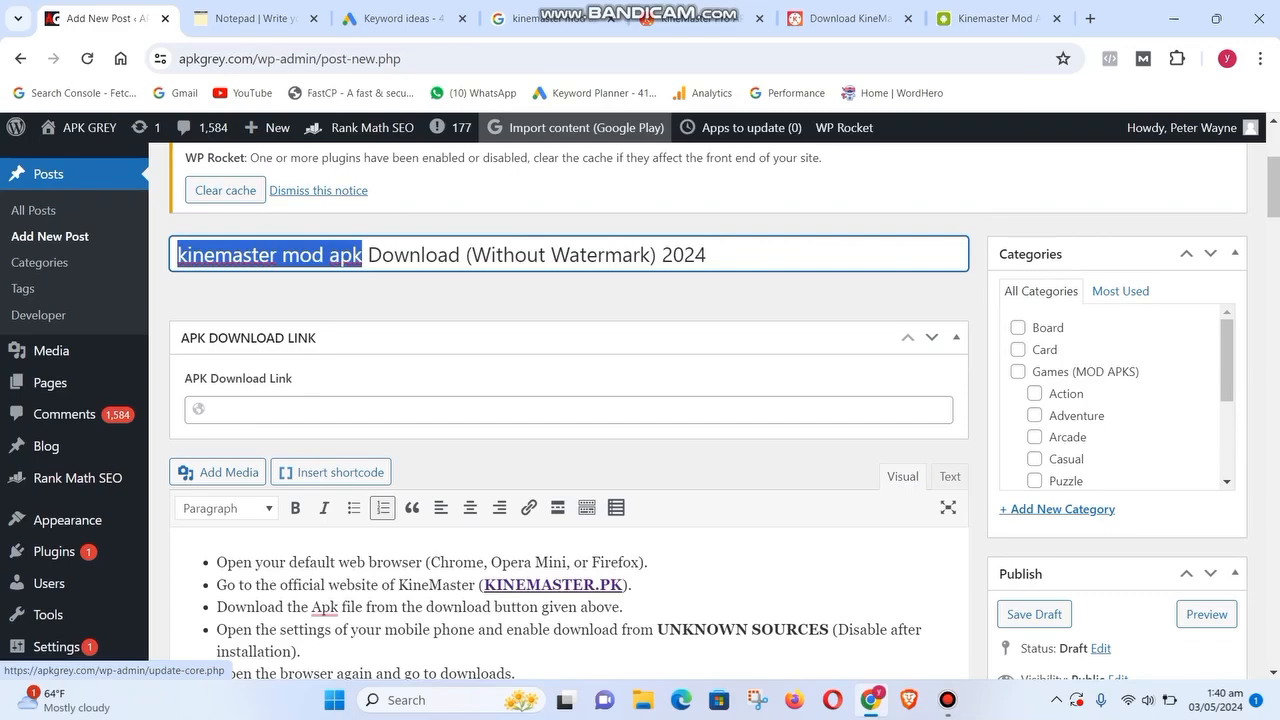
{"action": "scroll", "coordinate": [640, 400], "scroll_direction": "down", "scroll_amount": 3}
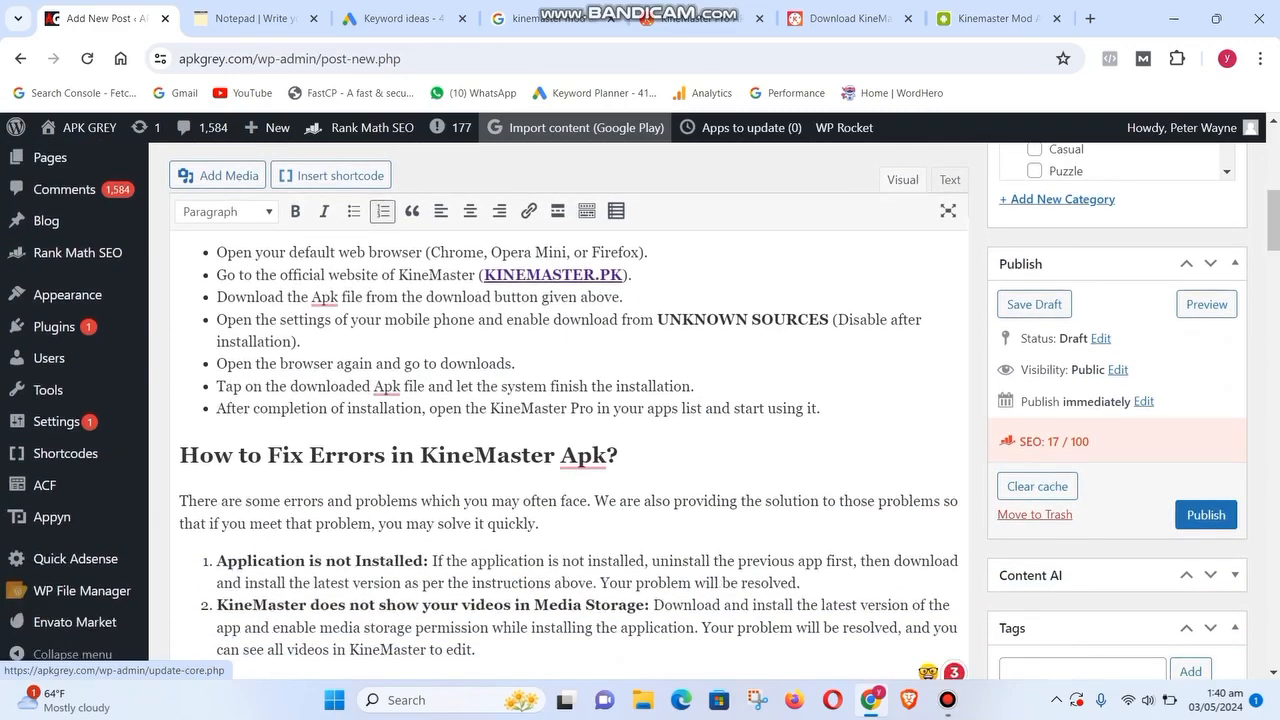
{"action": "scroll", "coordinate": [640, 400], "scroll_direction": "up", "scroll_amount": 1}
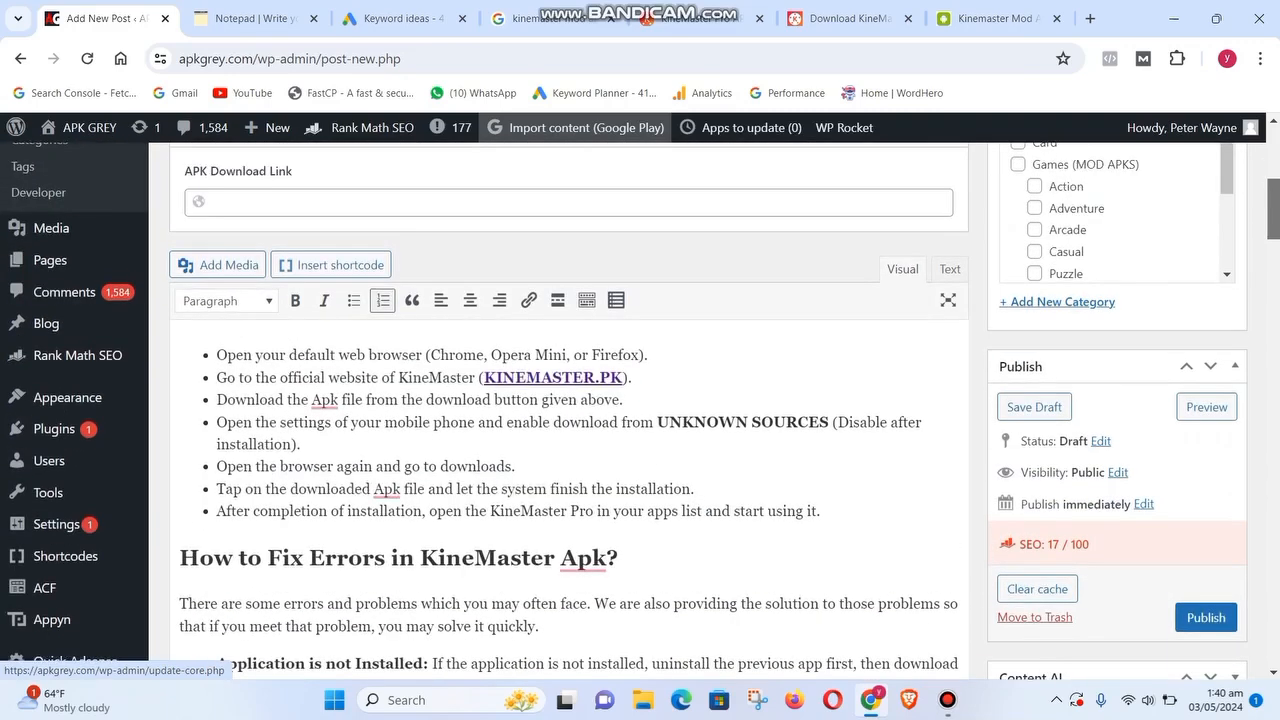
{"action": "scroll", "coordinate": [570, 450], "scroll_direction": "down", "scroll_amount": 2}
{"action": "scroll", "coordinate": [570, 450], "scroll_direction": "up", "scroll_amount": 2}
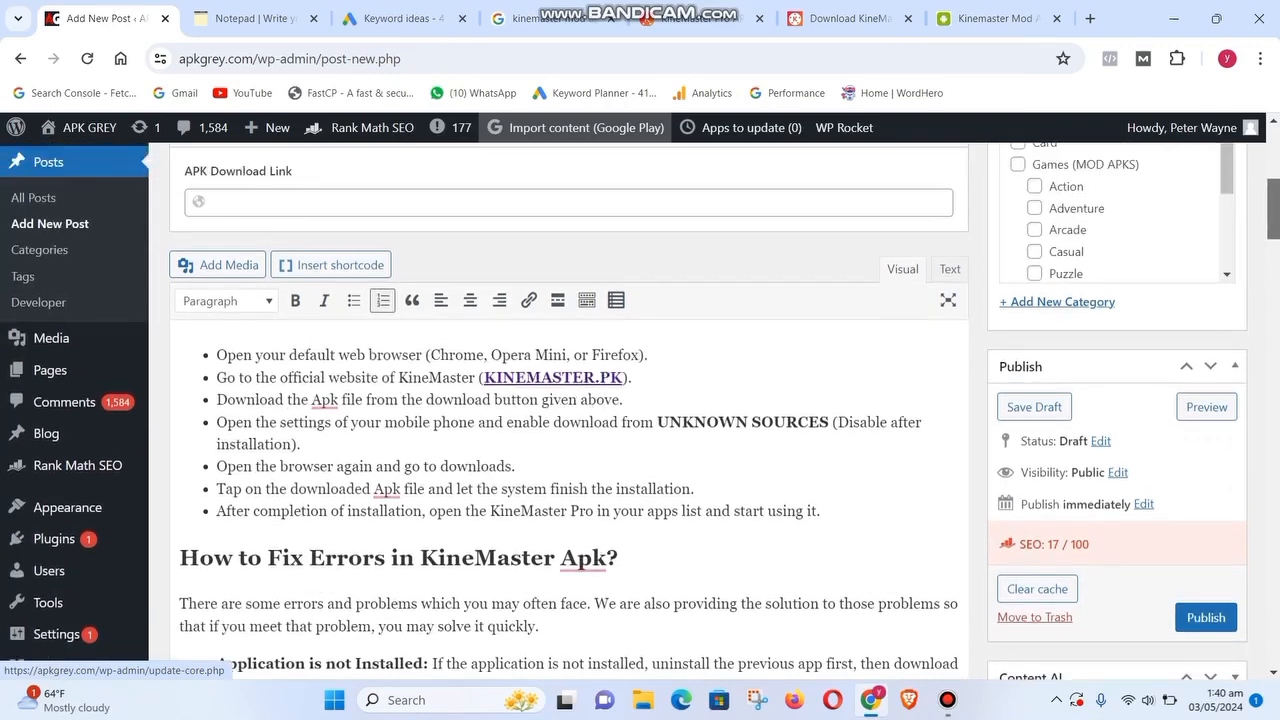
Step: Revisit the kinemaster.gold and kinemaster.pk pages, dismissing the advertisement on kinemaster.pk
{"action": "left_click", "coordinate": [690, 19]}
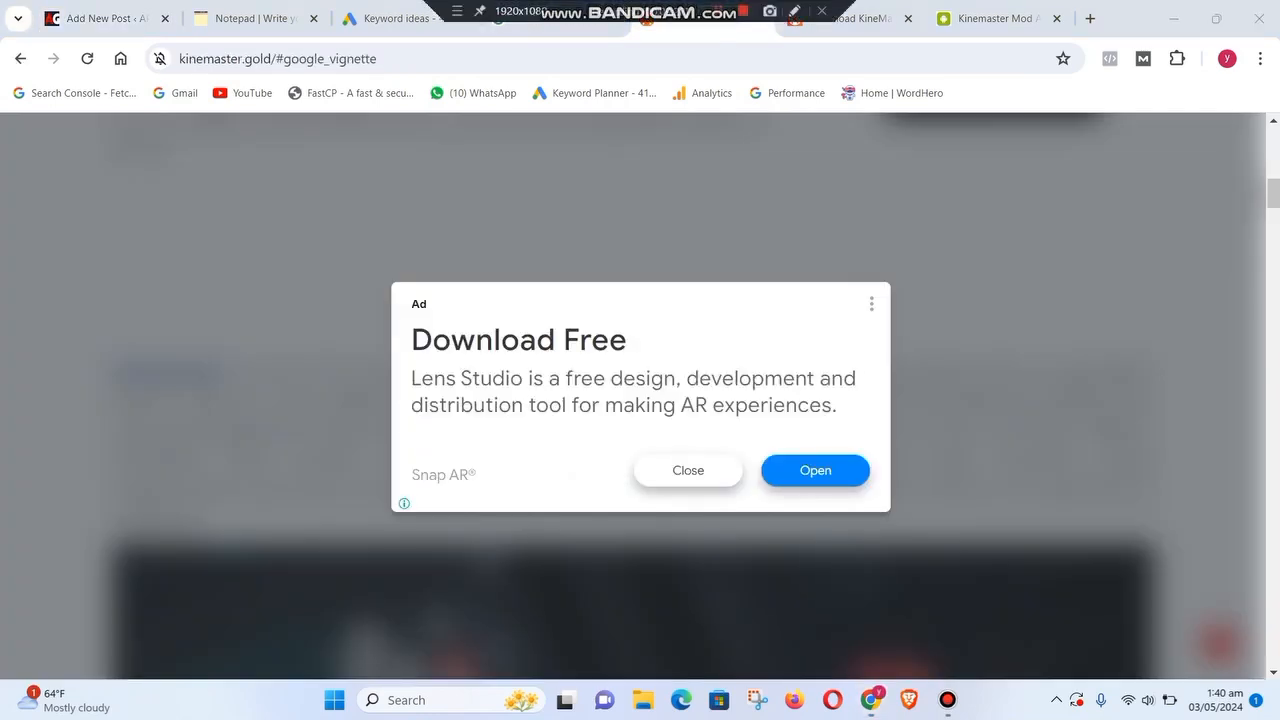
{"action": "left_click", "coordinate": [848, 19]}
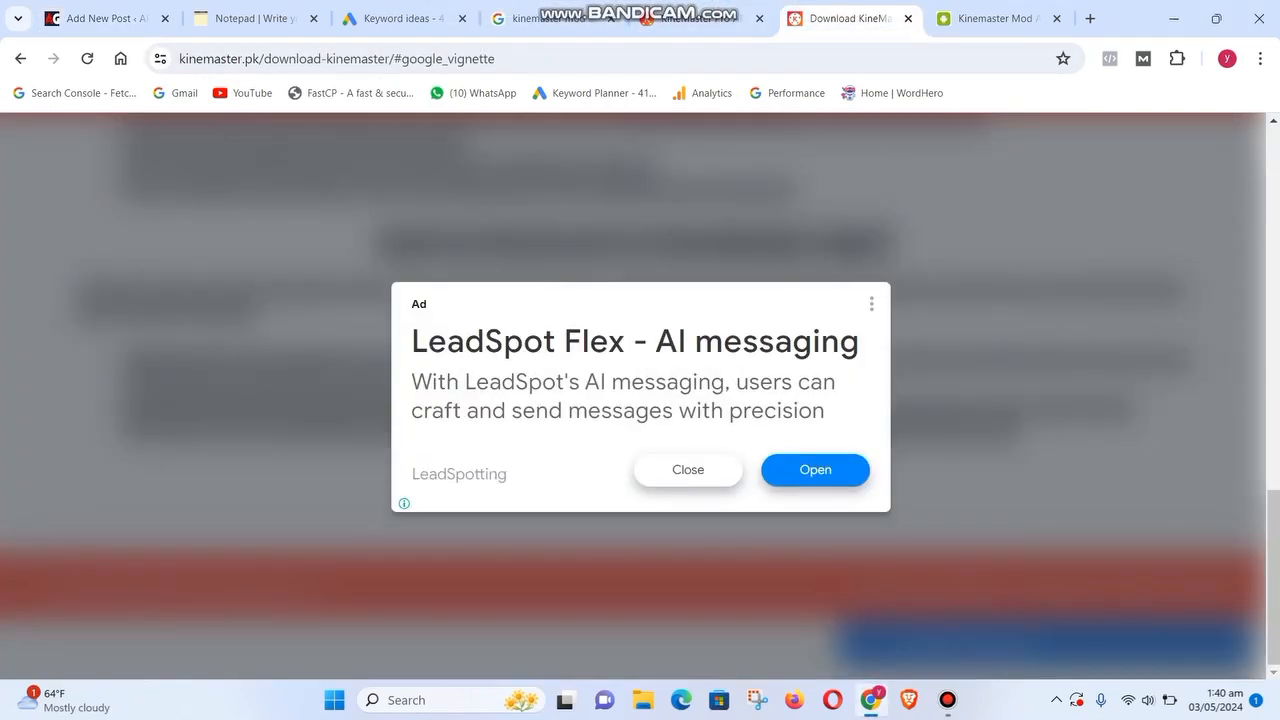
{"action": "left_click", "coordinate": [688, 470]}
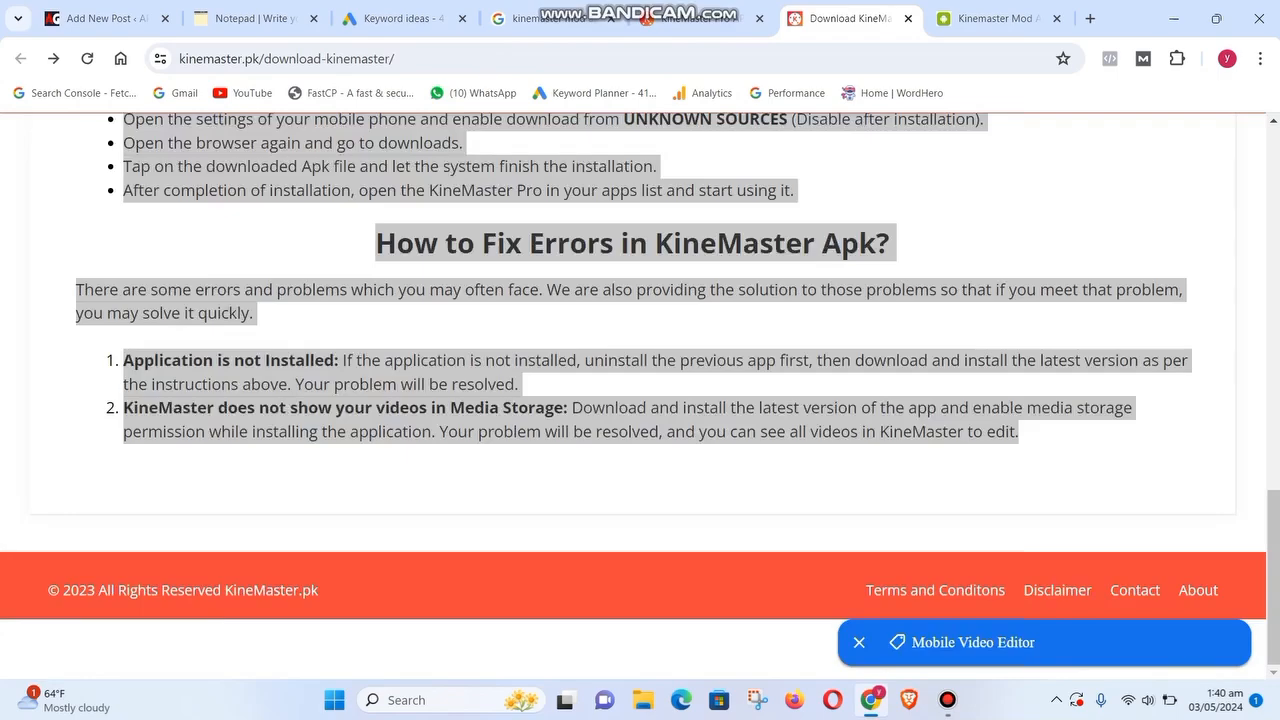
{"action": "left_click_drag", "start_coordinate": [1273, 570], "coordinate": [1273, 518]}
Step: Open the APKLITE KineMaster Mod APK result from the Google results in a new tab and skim its article
{"action": "left_click", "coordinate": [552, 19]}
{"action": "left_click", "coordinate": [420, 497], "text": "ctrl"}
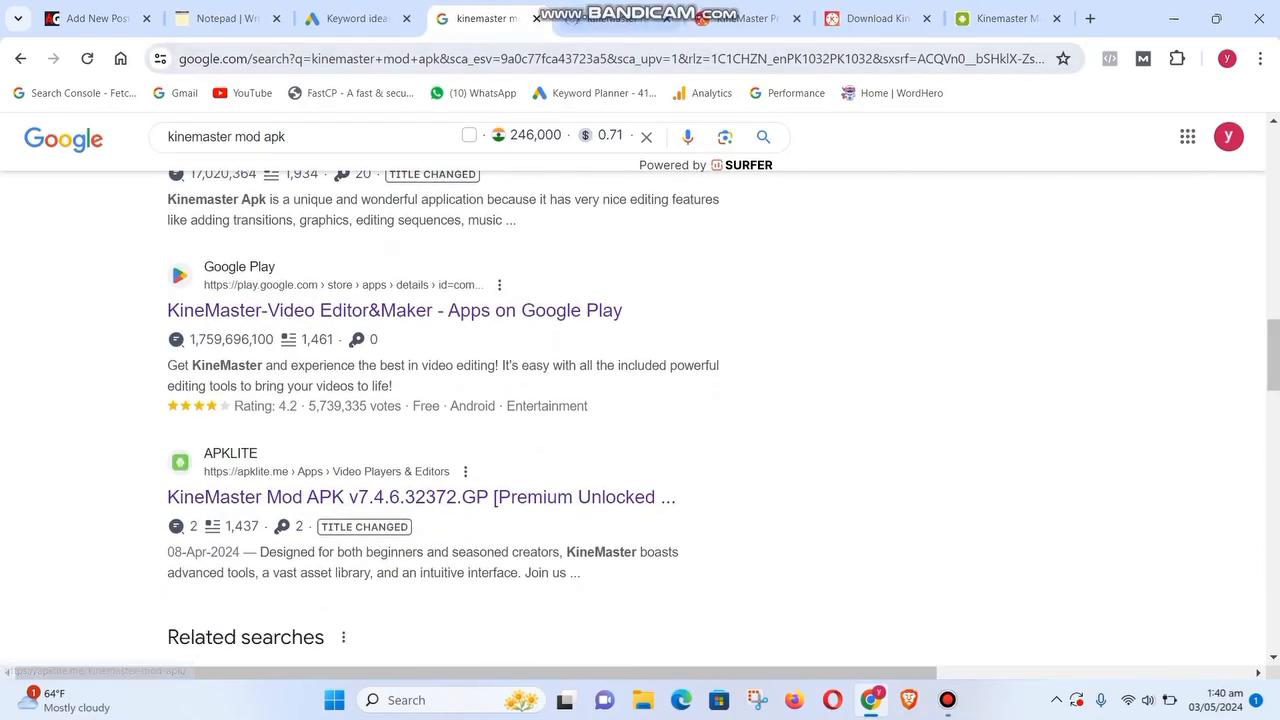
{"action": "left_click", "coordinate": [610, 18]}
{"action": "scroll", "coordinate": [640, 420], "scroll_direction": "down", "scroll_amount": 6}
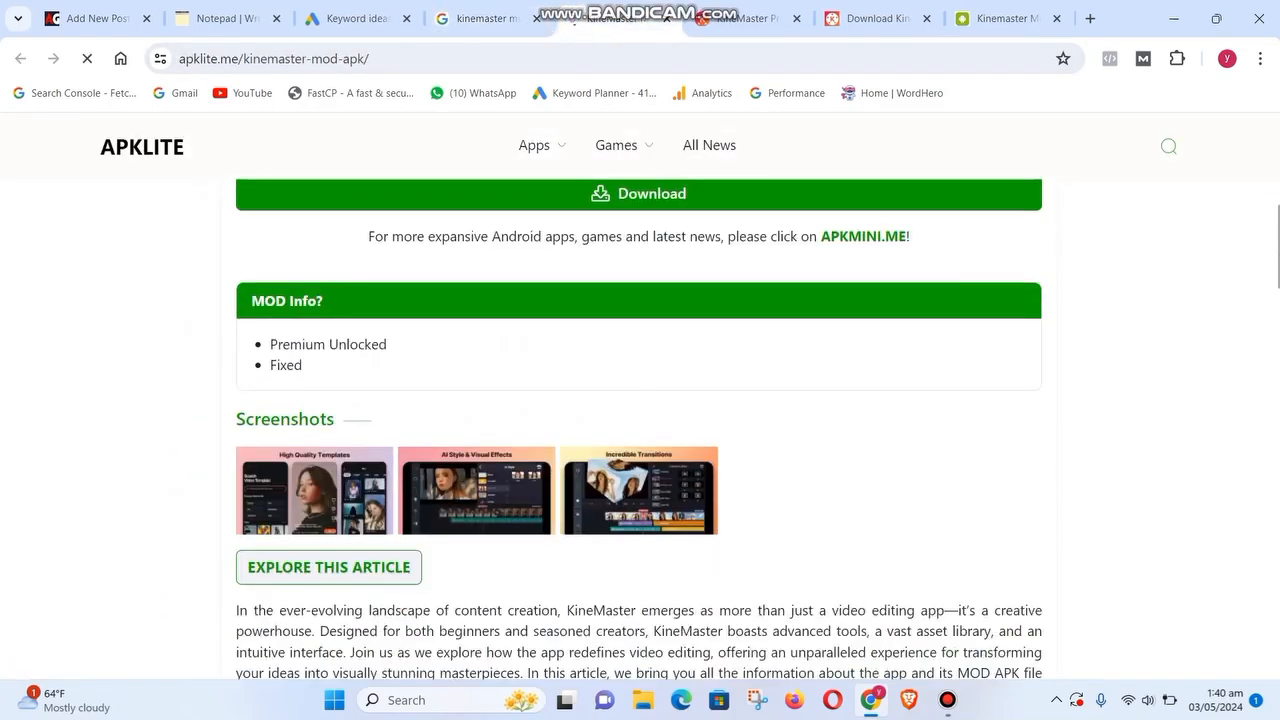
{"action": "scroll", "coordinate": [640, 430], "scroll_direction": "down", "scroll_amount": 4}
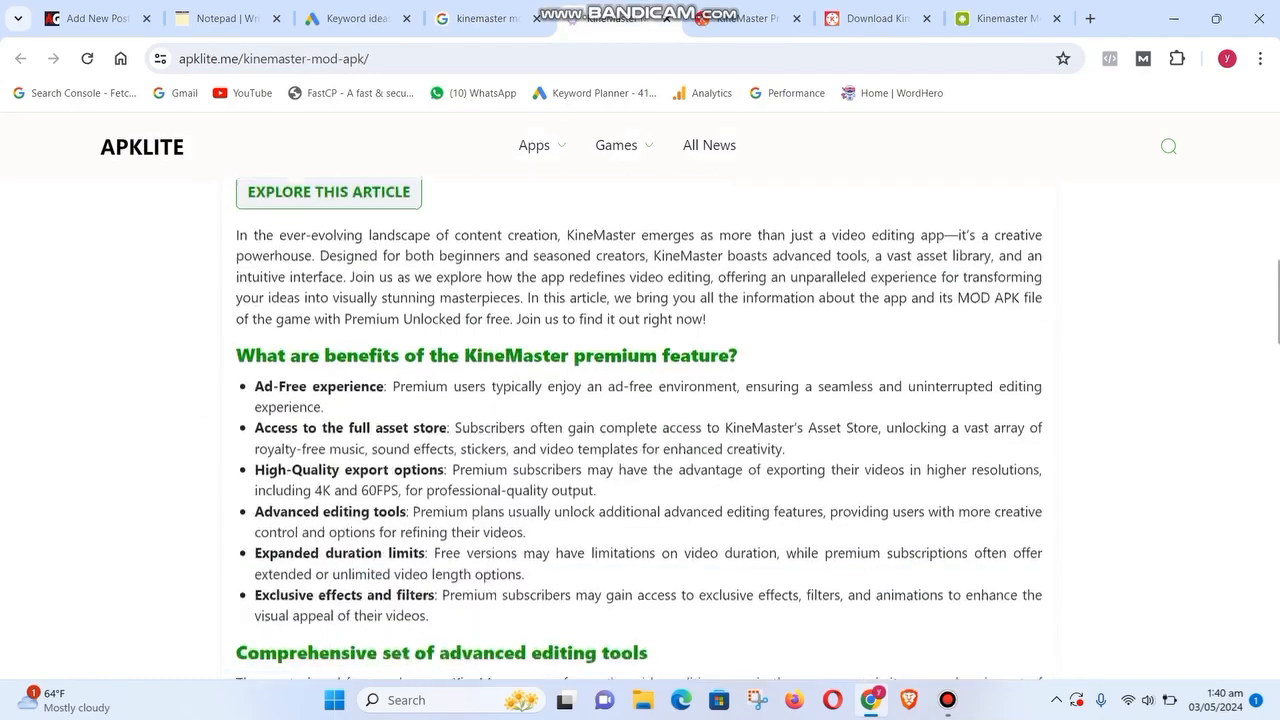
Step: Copy the APKLITE article from its introduction through its closing paragraph and paste it above the bulleted installation steps in the WordPress post
{"action": "scroll", "coordinate": [640, 430], "scroll_direction": "up", "scroll_amount": 1}
{"action": "left_click_drag", "start_coordinate": [738, 441], "coordinate": [1020, 345]}
{"action": "left_click", "coordinate": [255, 321]}
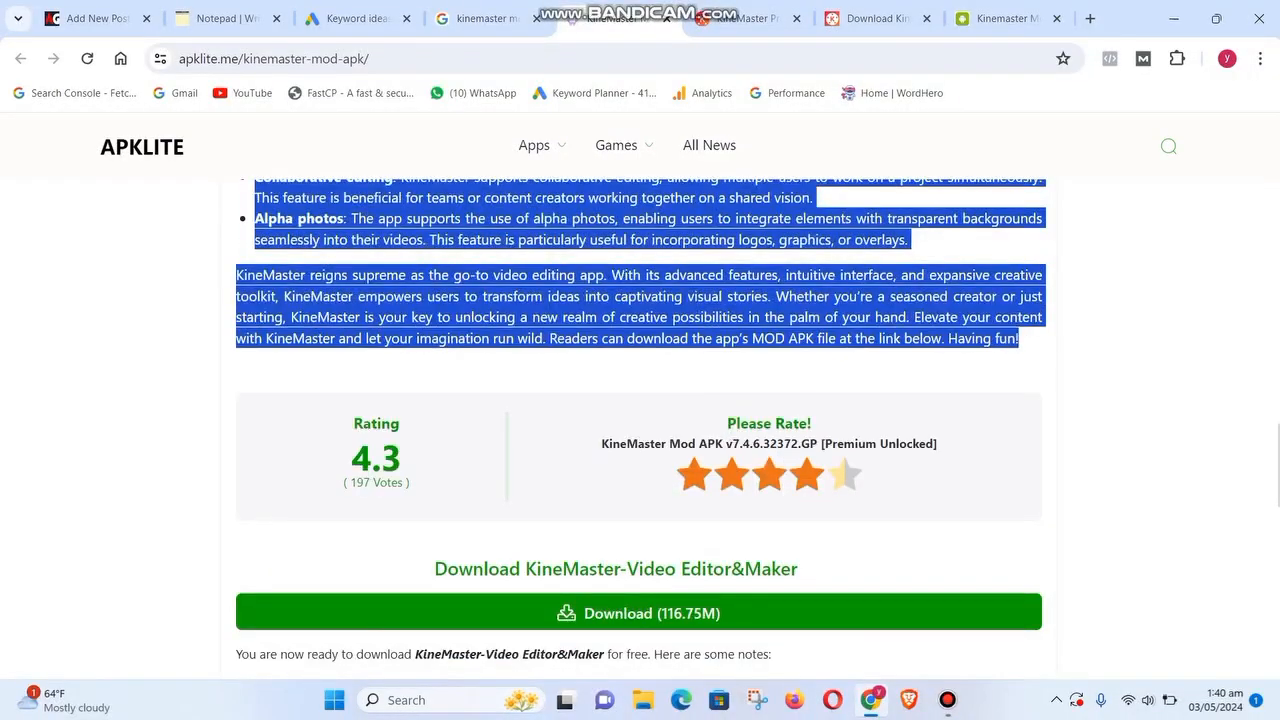
{"action": "left_click", "coordinate": [95, 18]}
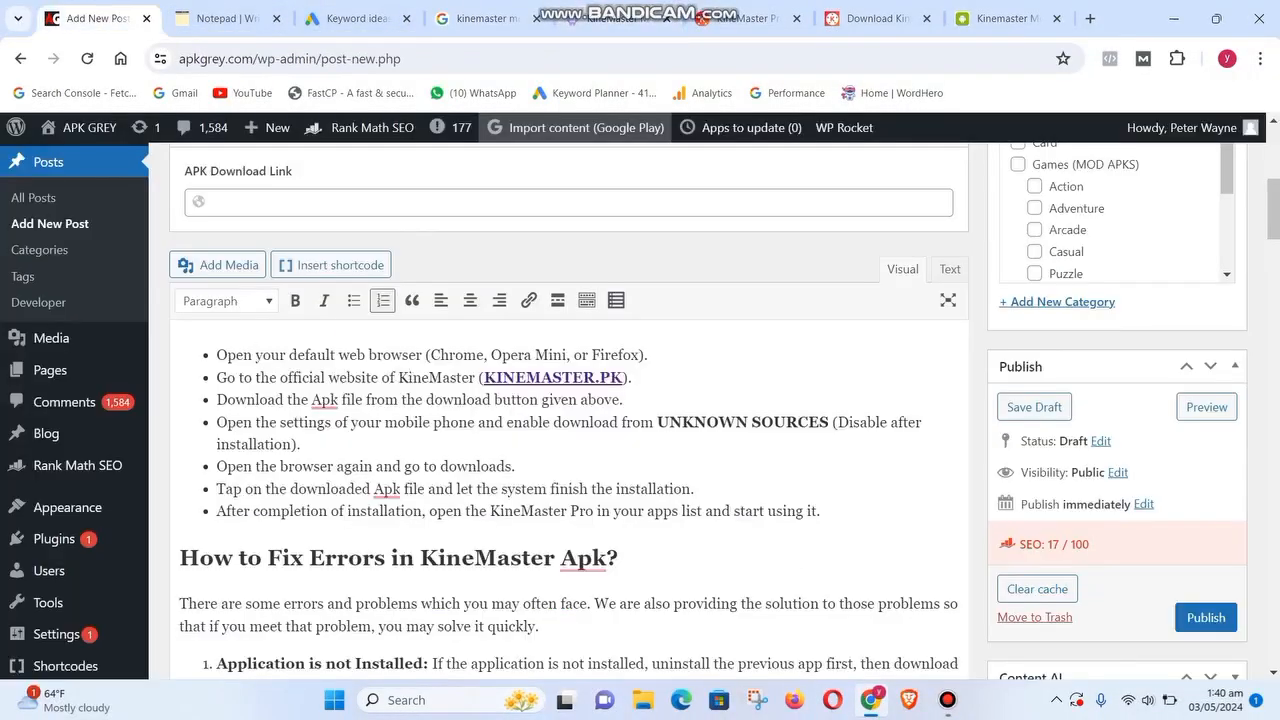
{"action": "left_click", "coordinate": [217, 355]}
{"action": "key", "text": "Return"}
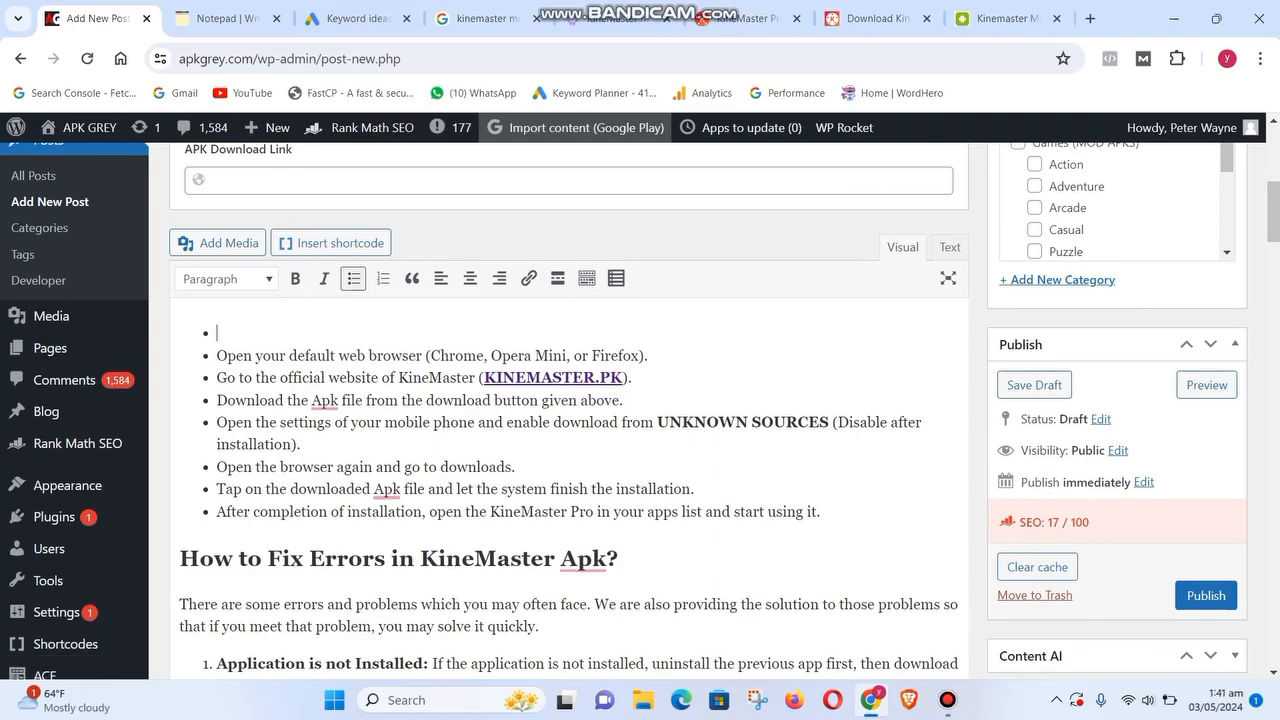
{"action": "key", "text": "BackSpace"}
{"action": "key", "text": "Down"}
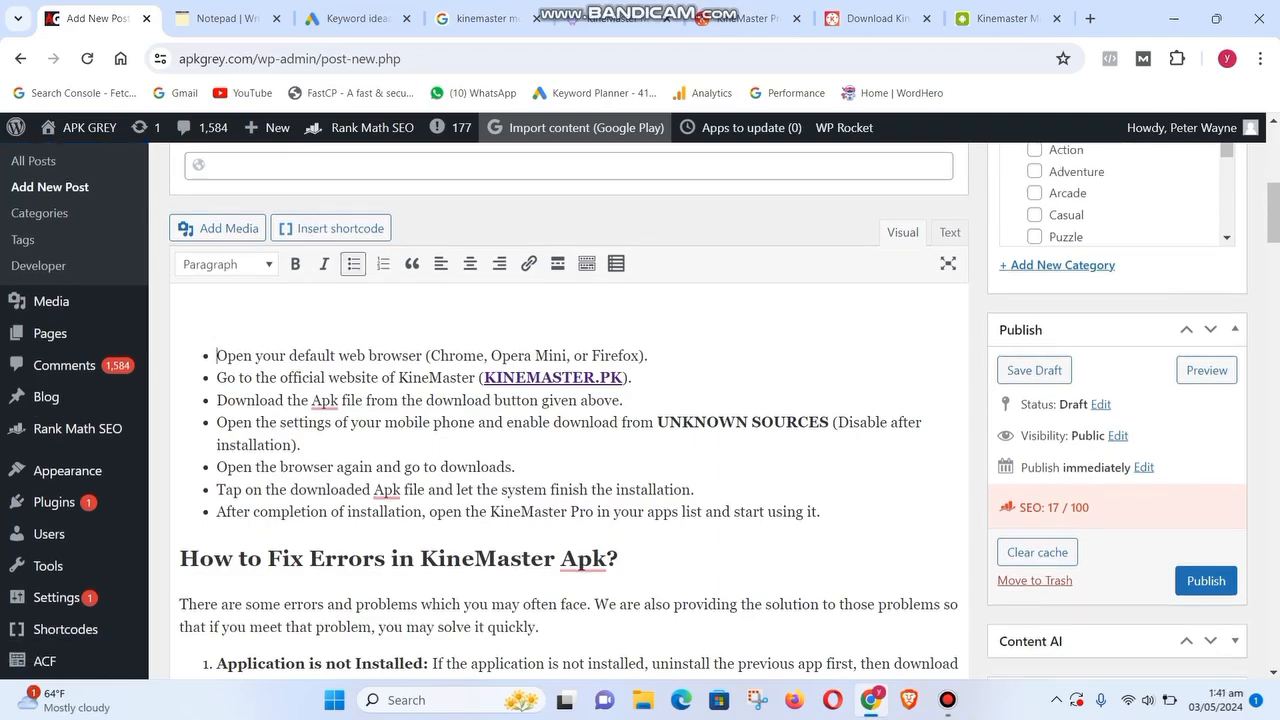
{"action": "key", "text": "Up"}
{"action": "key", "text": "BackSpace"}
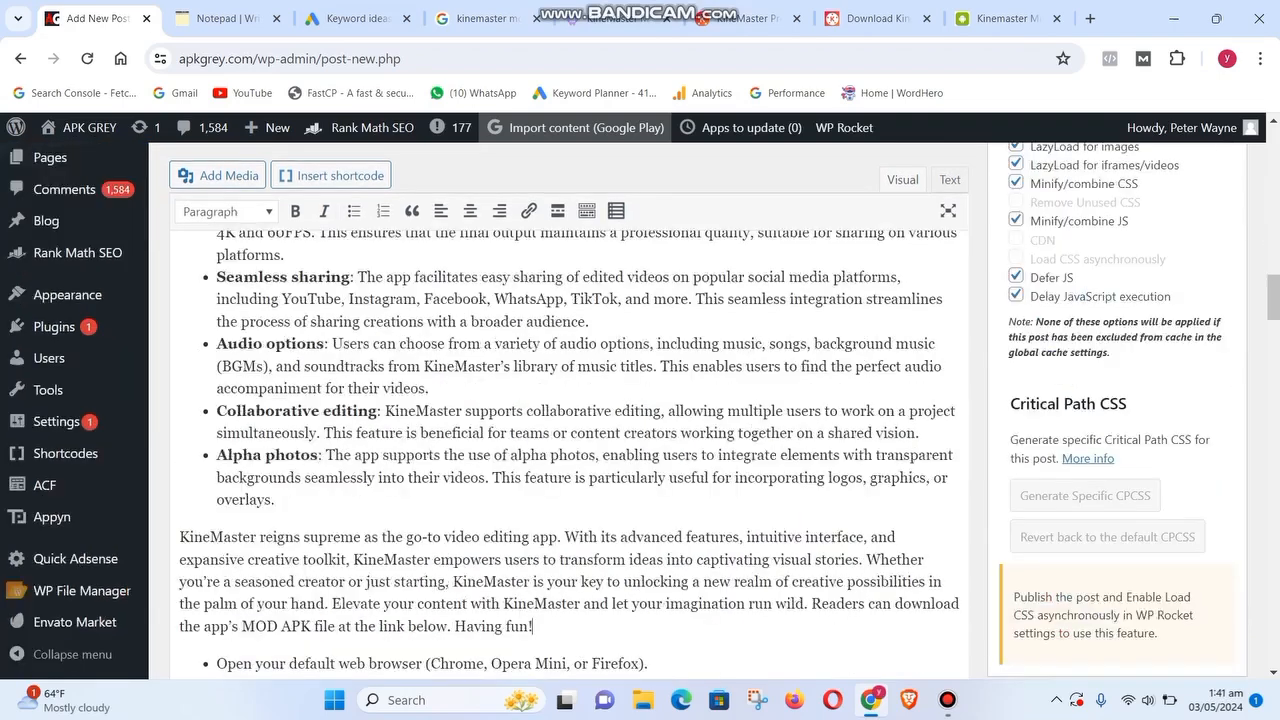
{"action": "scroll", "coordinate": [640, 410], "scroll_direction": "up", "scroll_amount": 12}
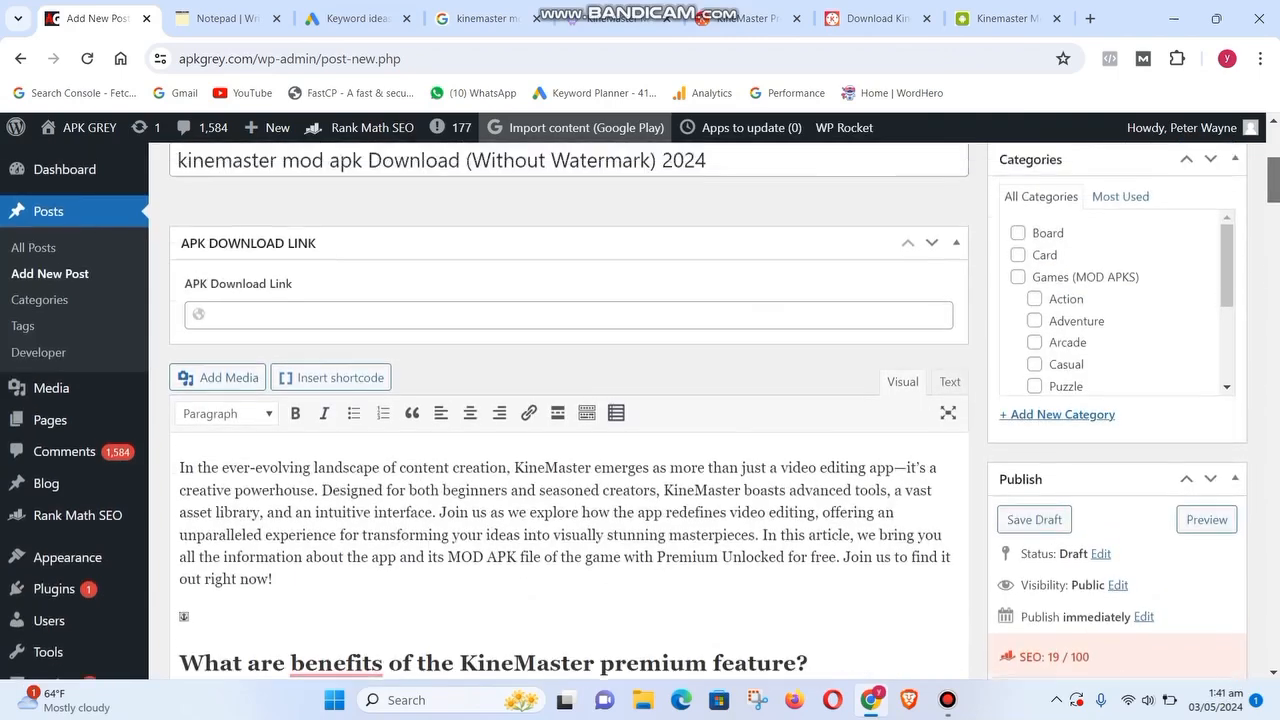
{"action": "left_click", "coordinate": [948, 700]}
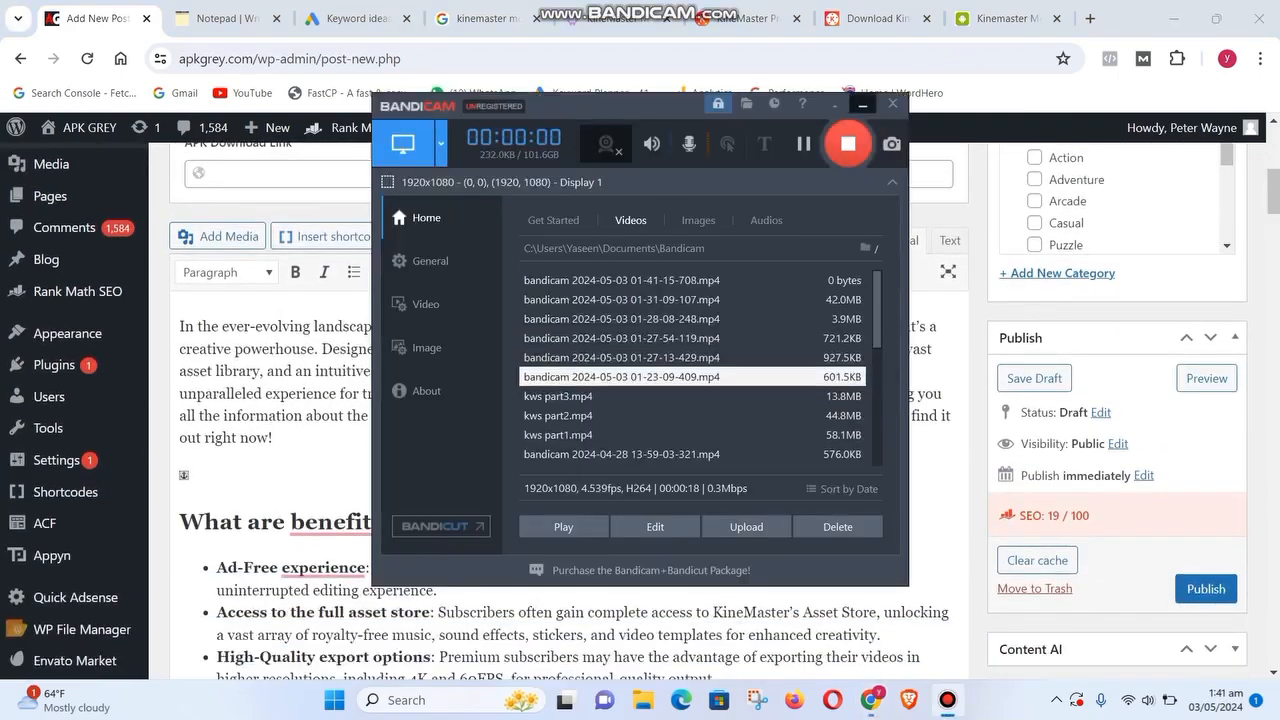
{"action": "left_click", "coordinate": [862, 103]}
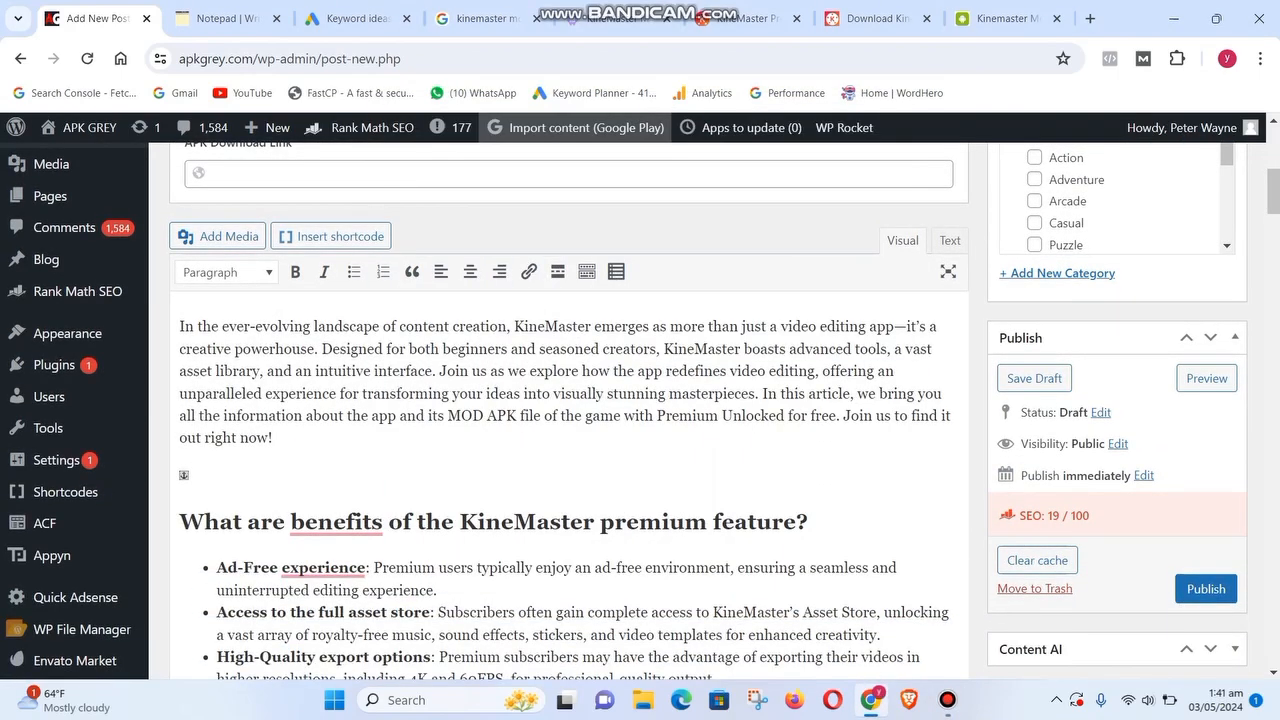